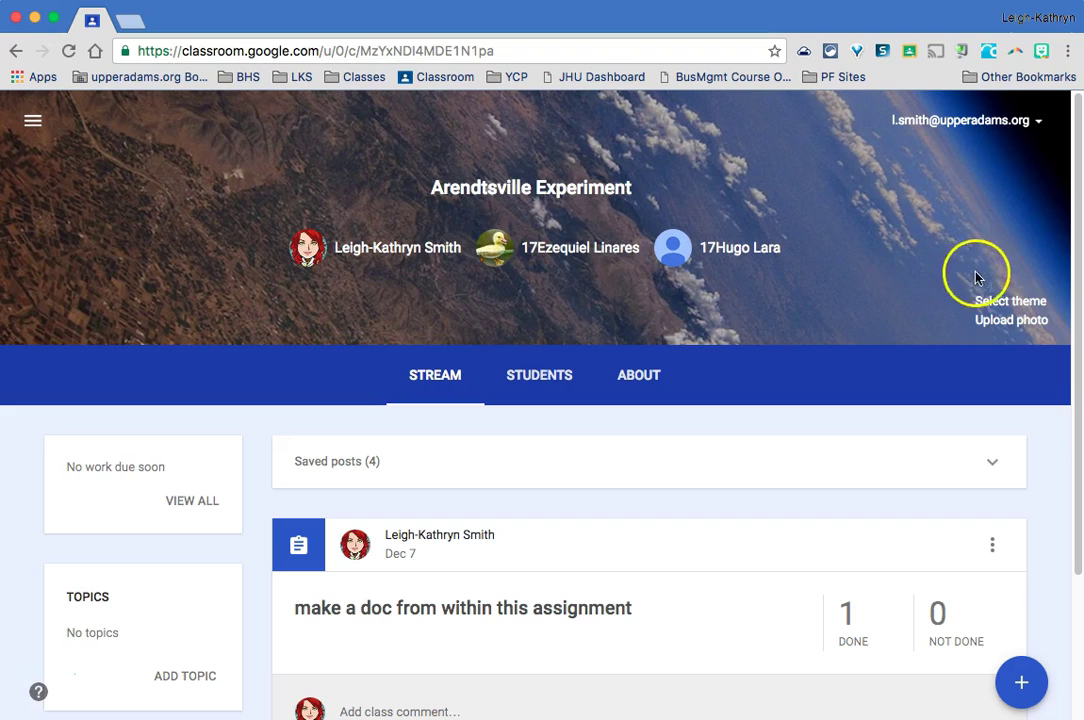
Apply the gallery photo of a soccer goal net on a grass field as the class theme
left_click(995, 308)
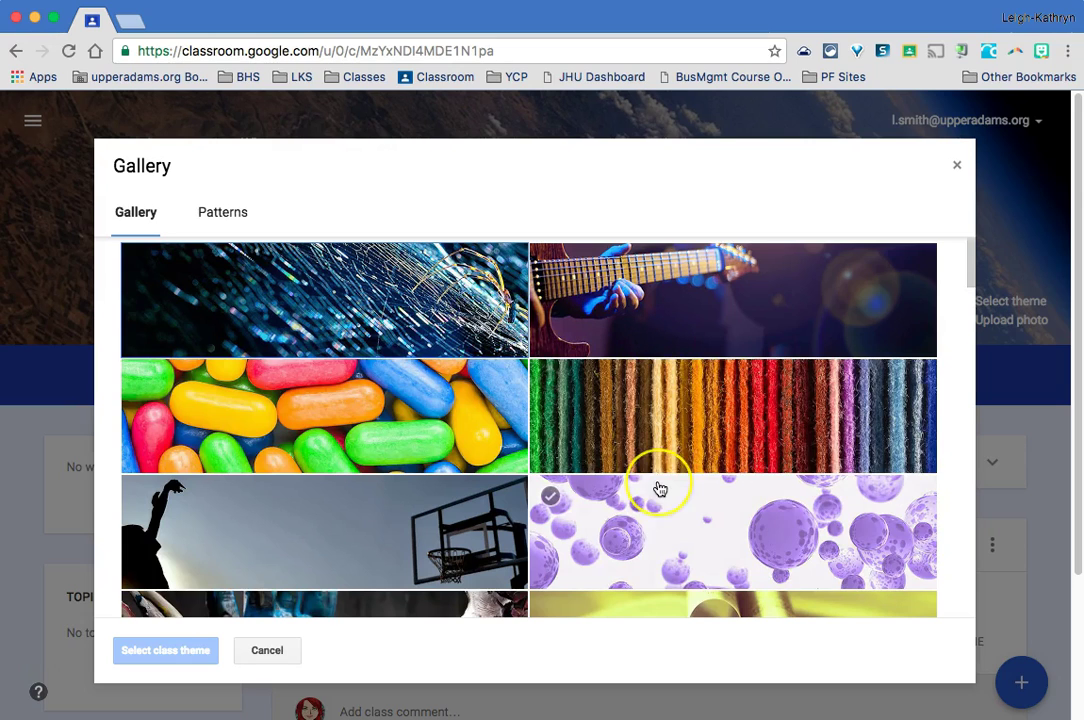
scroll(659, 488, "down", 3)
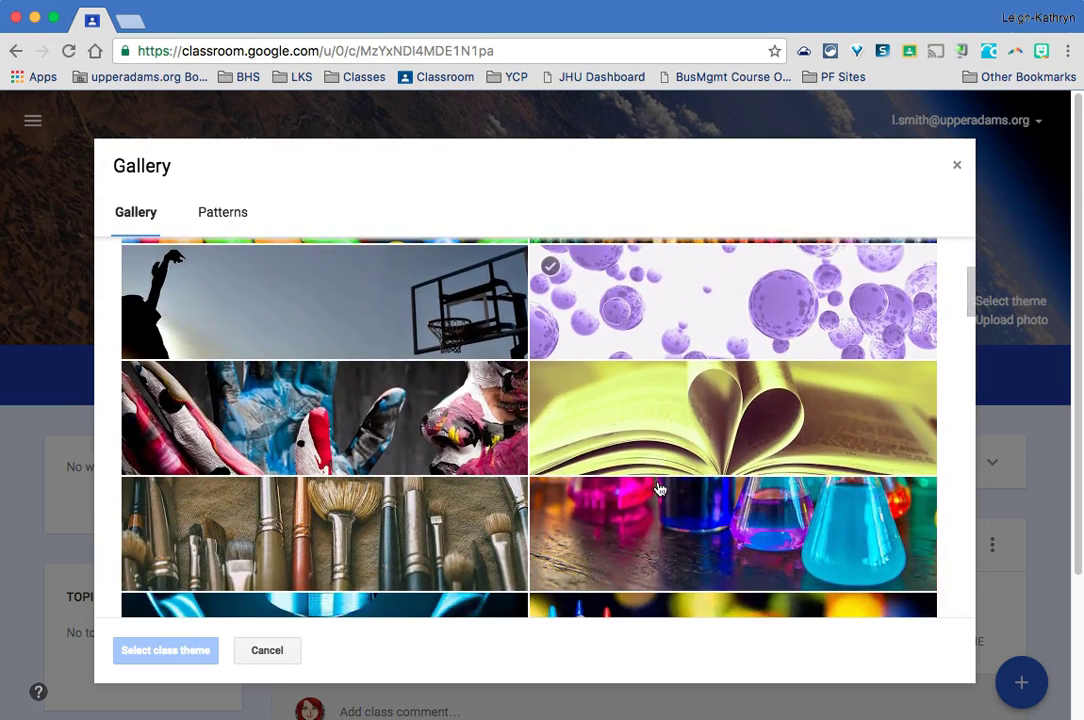
scroll(659, 488, "down", 3)
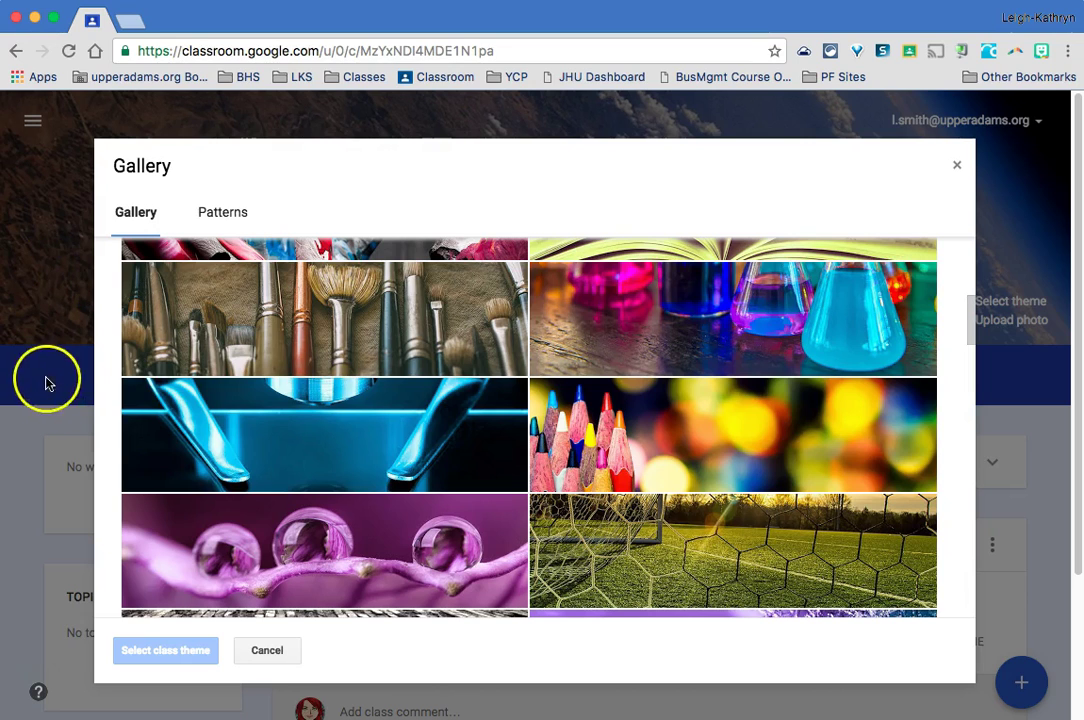
scroll(460, 508, "down", 2)
left_click(666, 488)
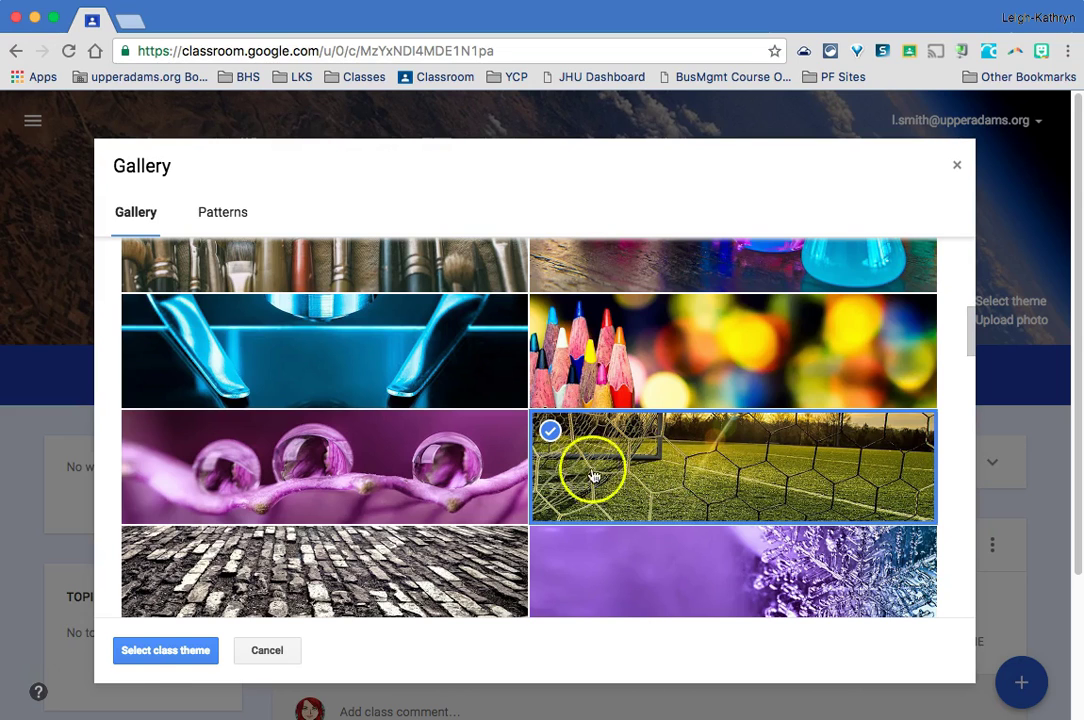
left_click(145, 651)
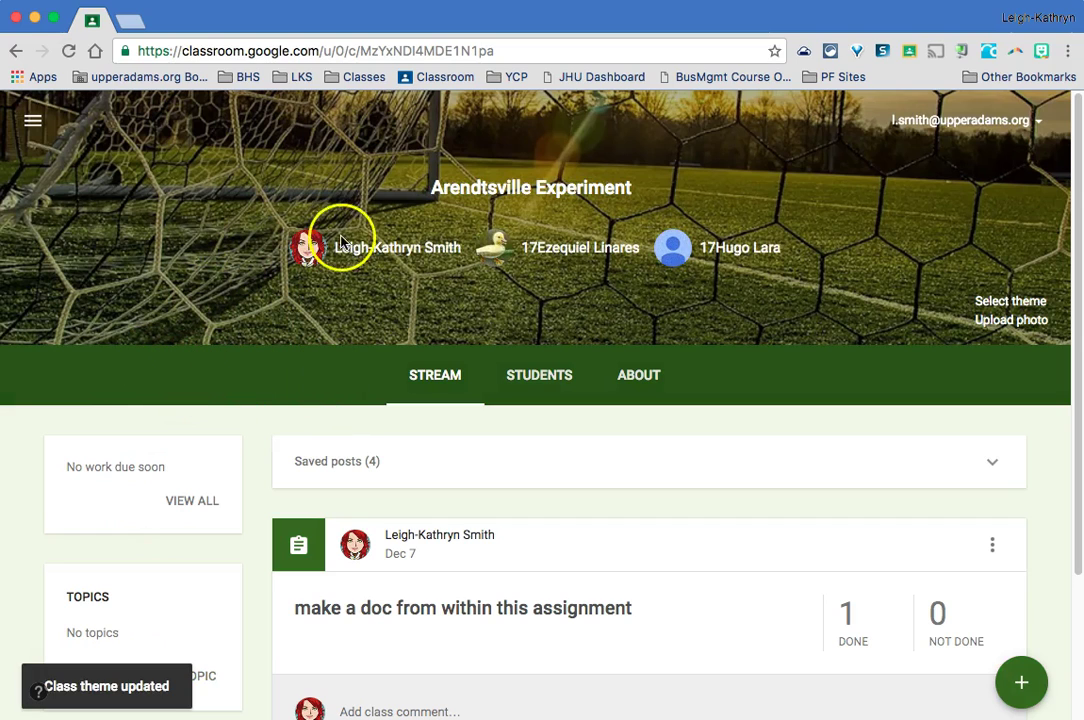
Look through the photo themes available in the class theme gallery
left_click(998, 302)
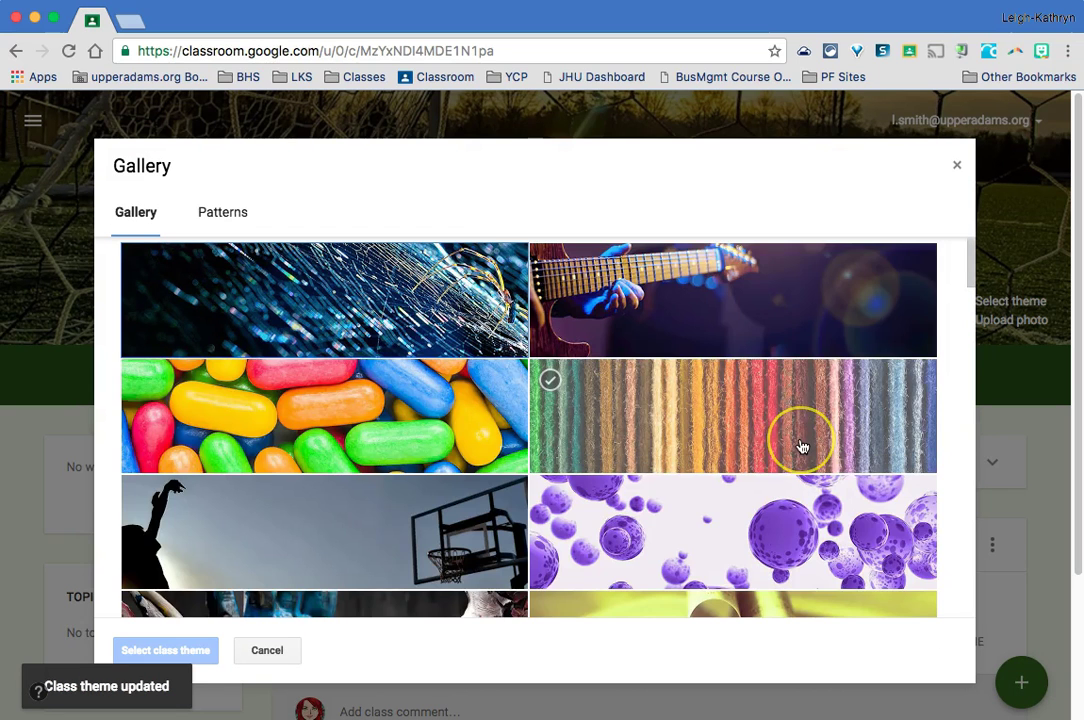
scroll(802, 445, "down", 2)
scroll(802, 445, "down", 10)
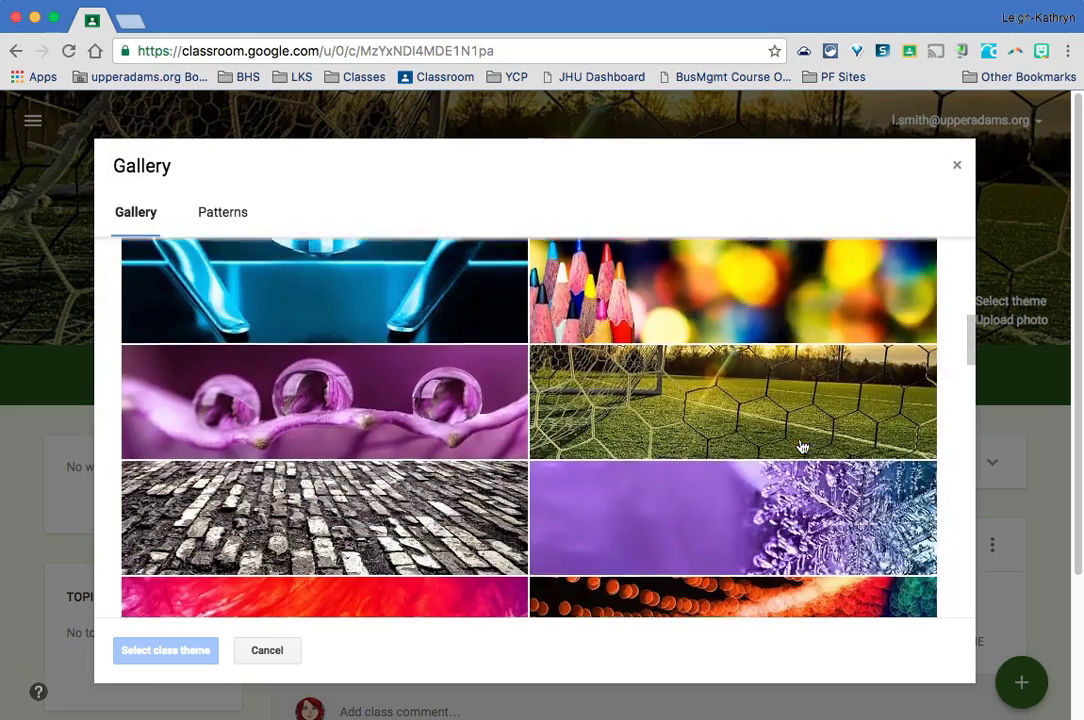
scroll(802, 445, "down", 6)
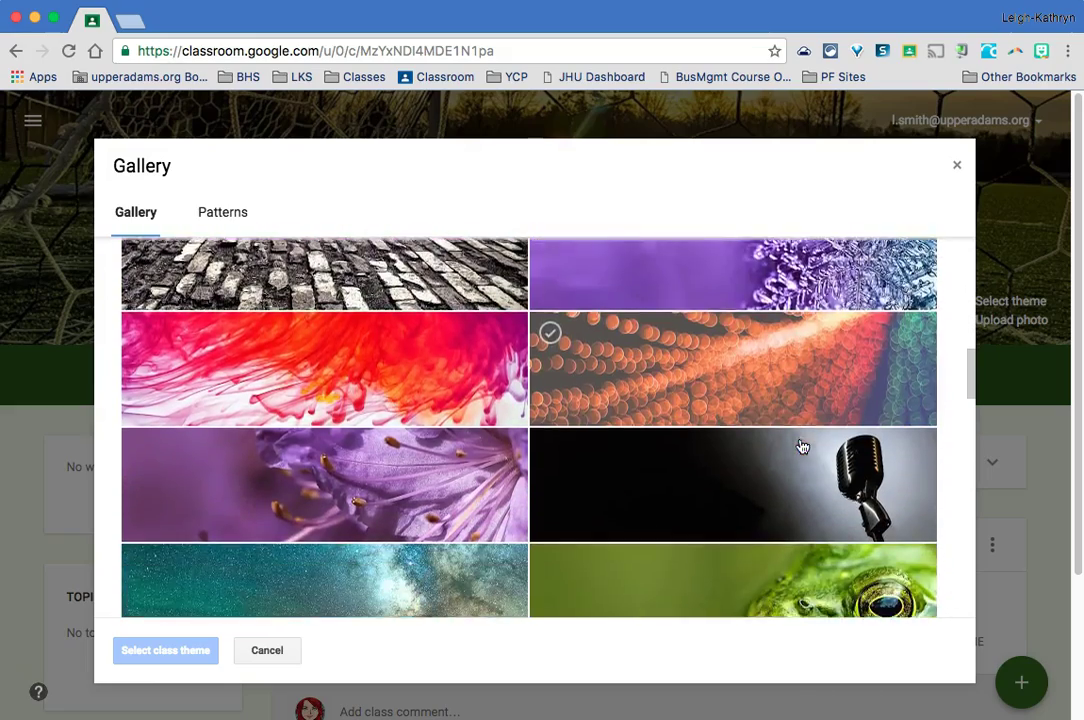
scroll(802, 445, "down", 5)
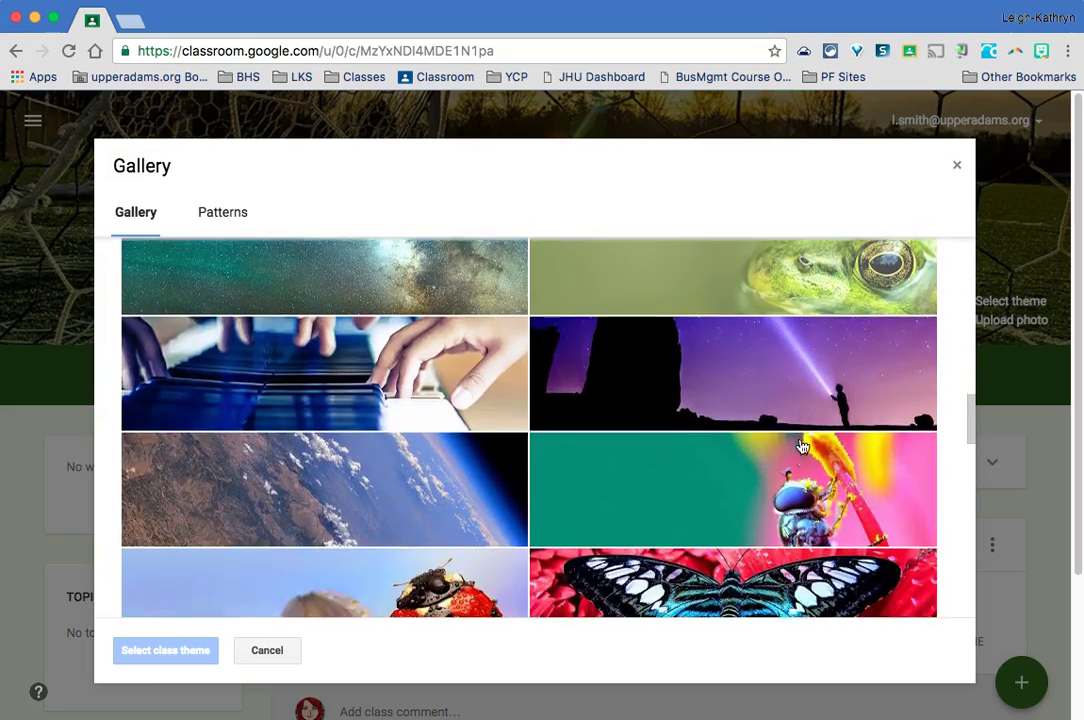
scroll(802, 445, "down", 7)
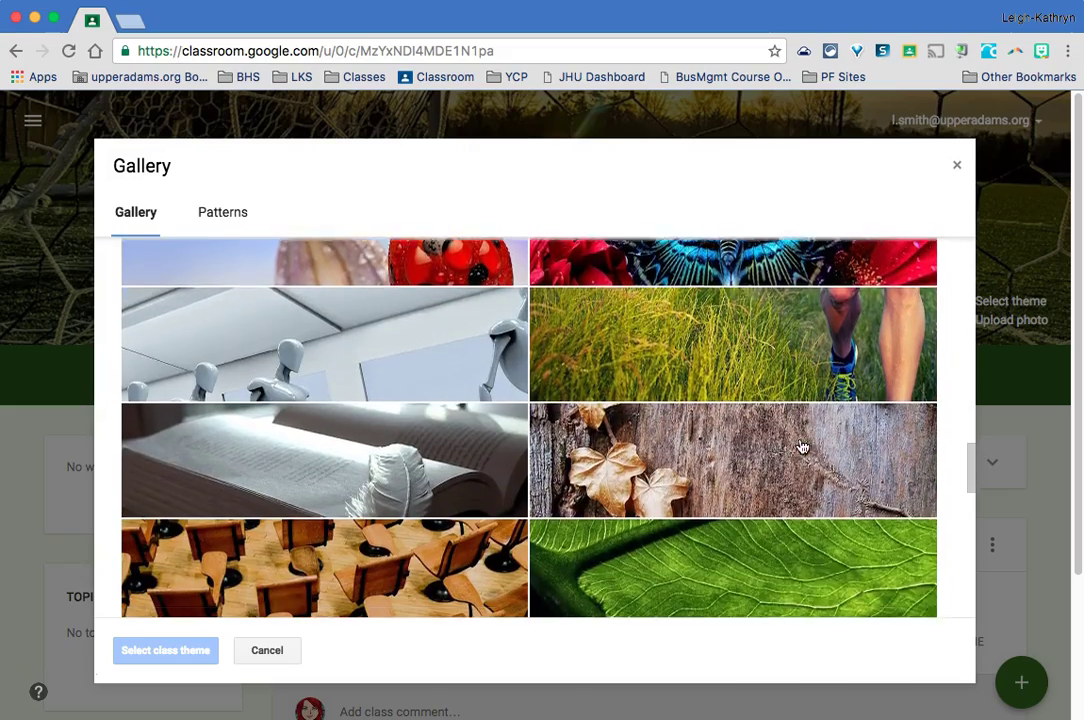
scroll(802, 445, "down", 9)
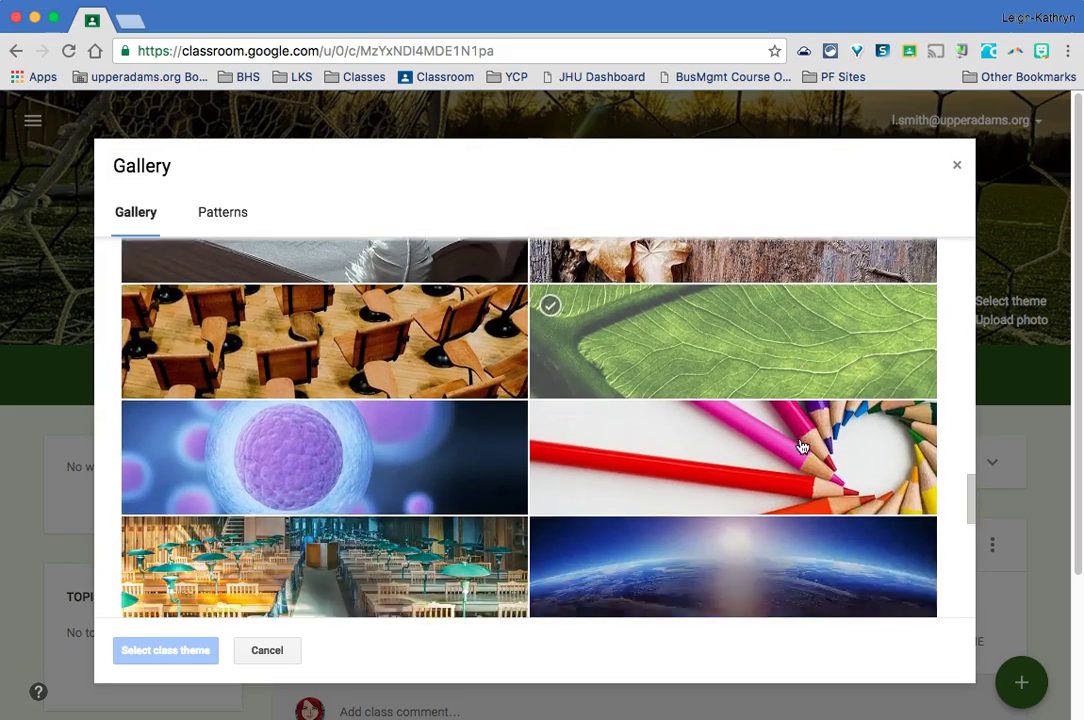
scroll(802, 445, "down", 1)
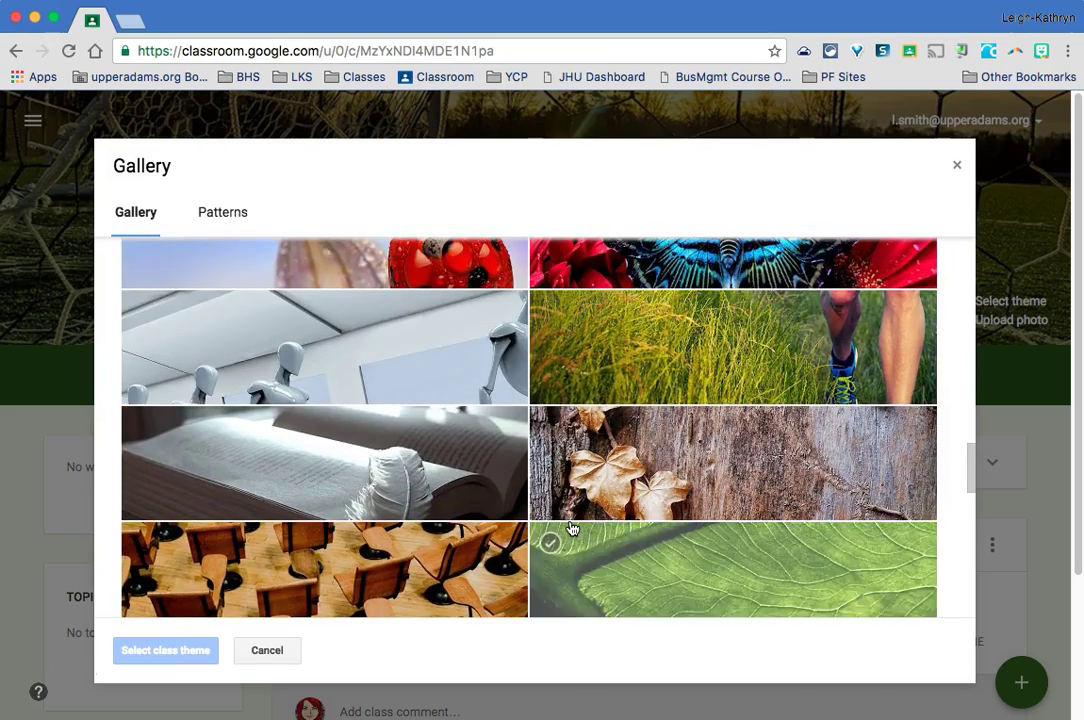
scroll(572, 528, "up", 3)
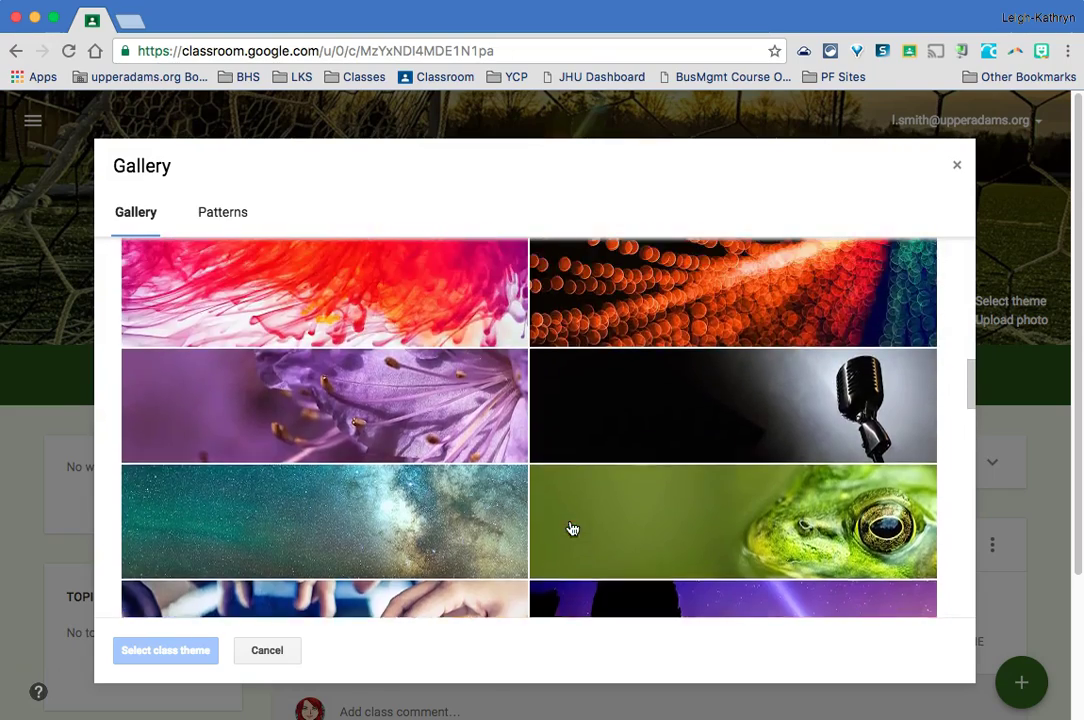
scroll(572, 528, "up", 10)
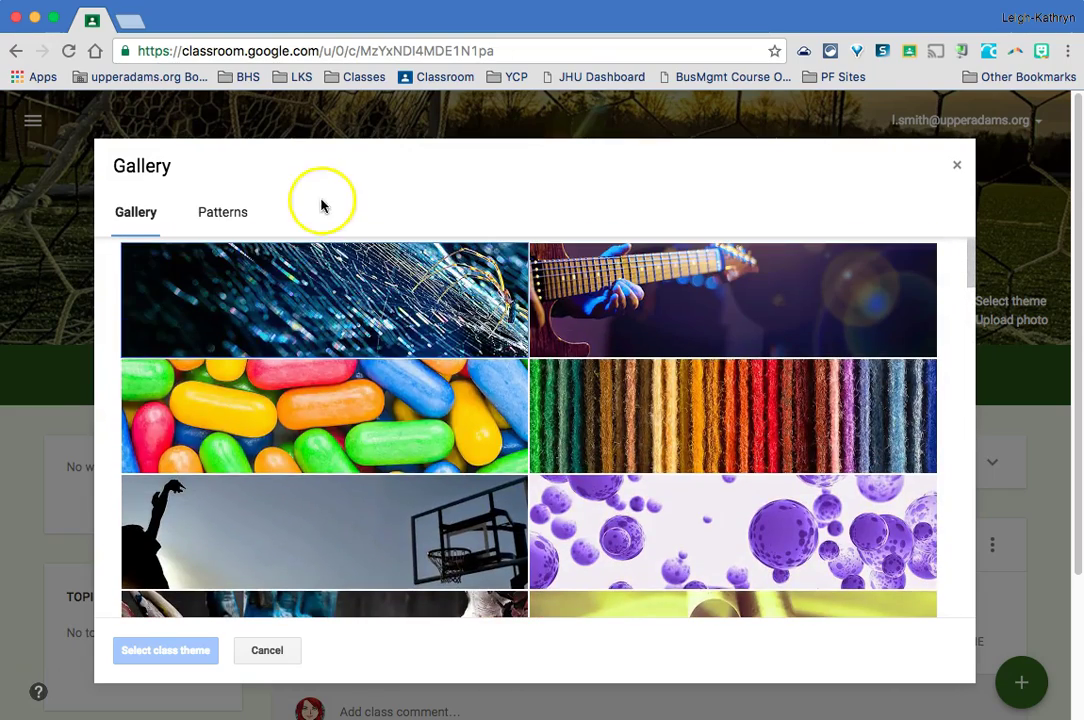
Apply the pink pattern with yellow dots as the class theme
left_click(220, 220)
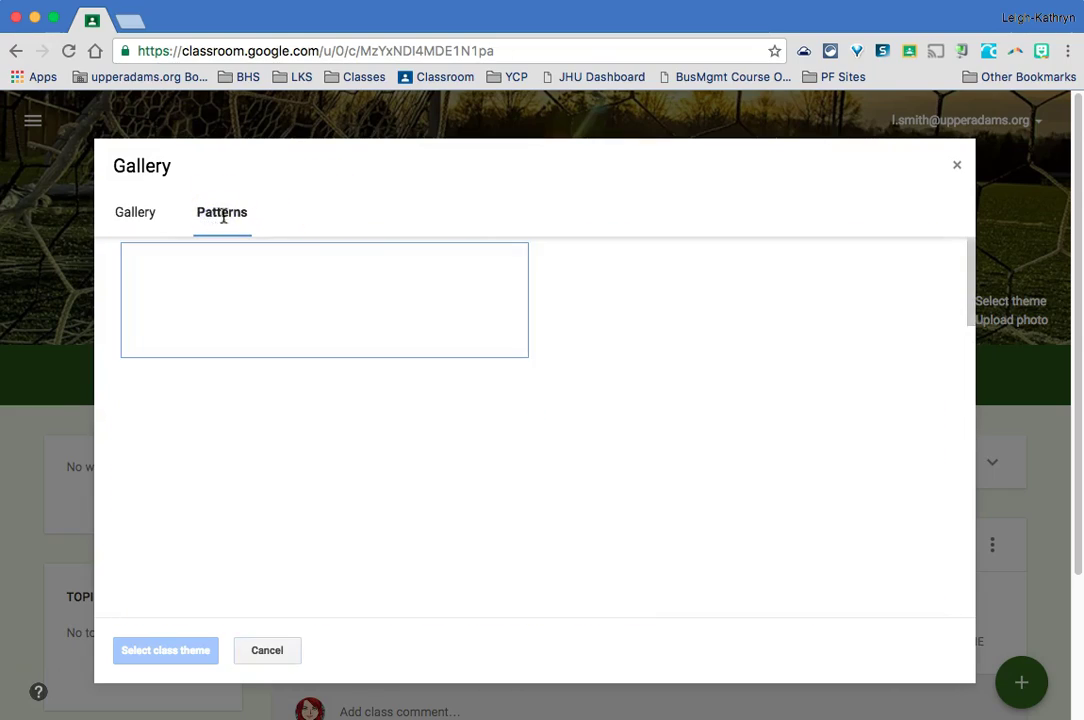
scroll(714, 413, "down", 5)
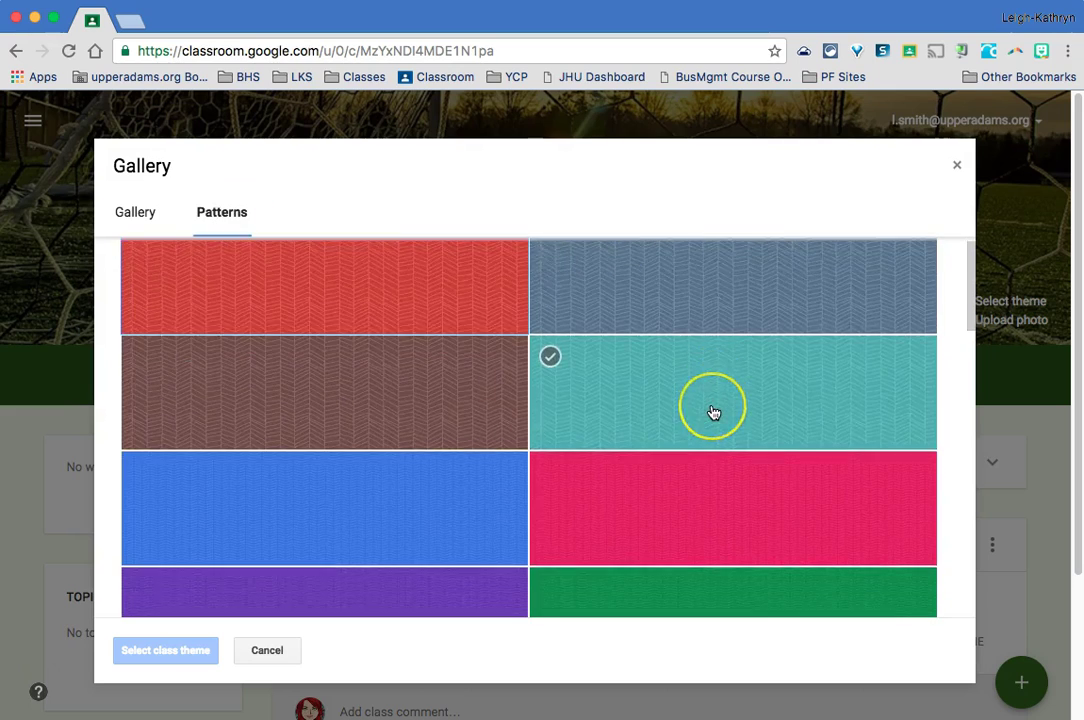
scroll(714, 413, "down", 12)
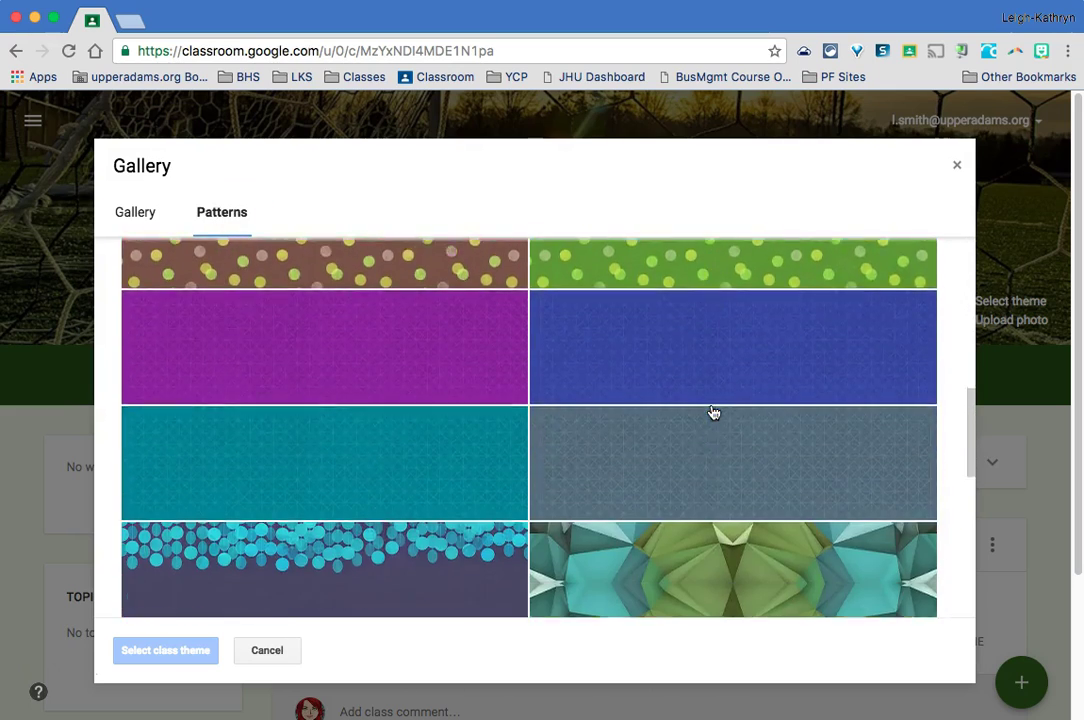
scroll(714, 413, "down", 10)
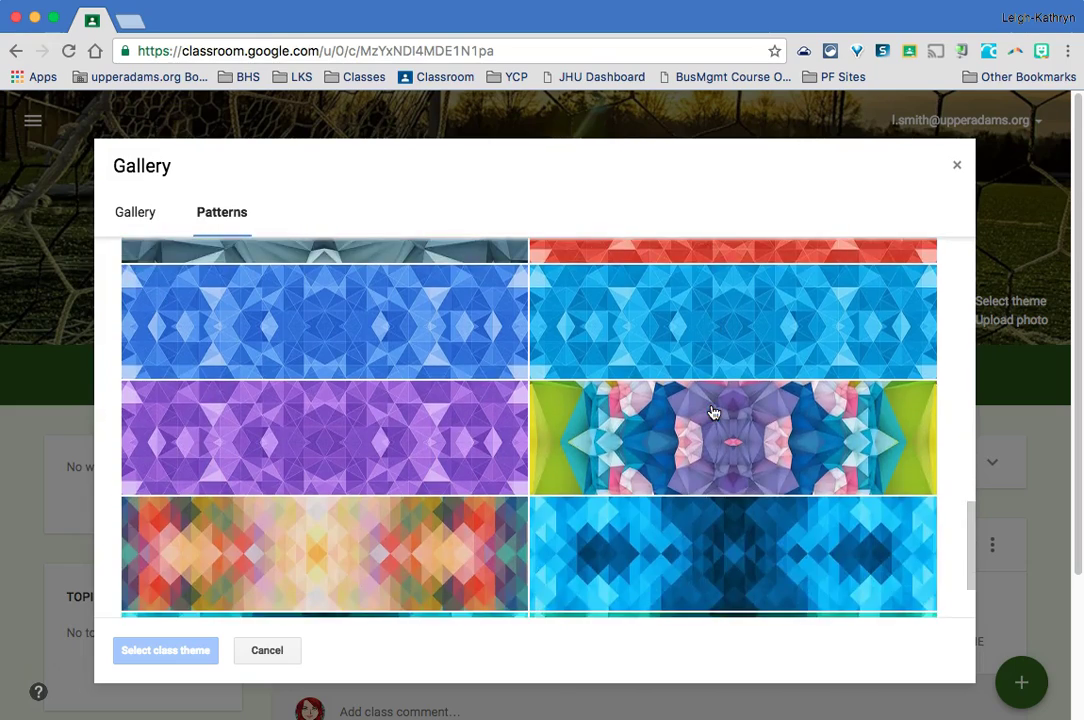
scroll(714, 413, "up", 18)
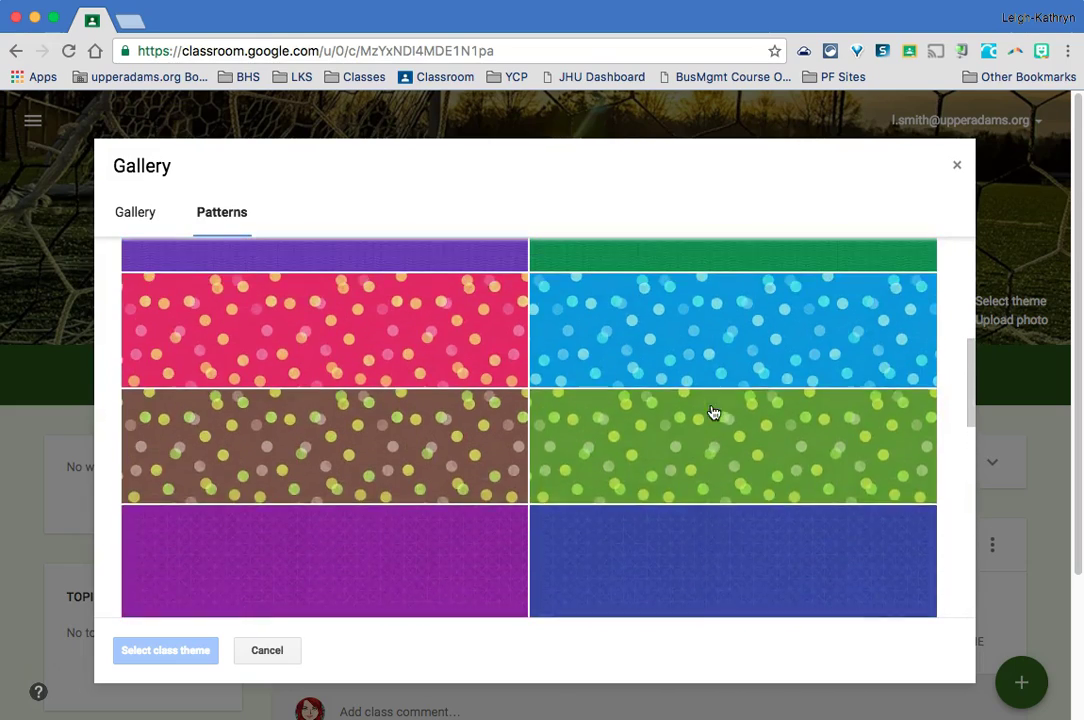
scroll(714, 414, "up", 4)
left_click(460, 526)
left_click(157, 650)
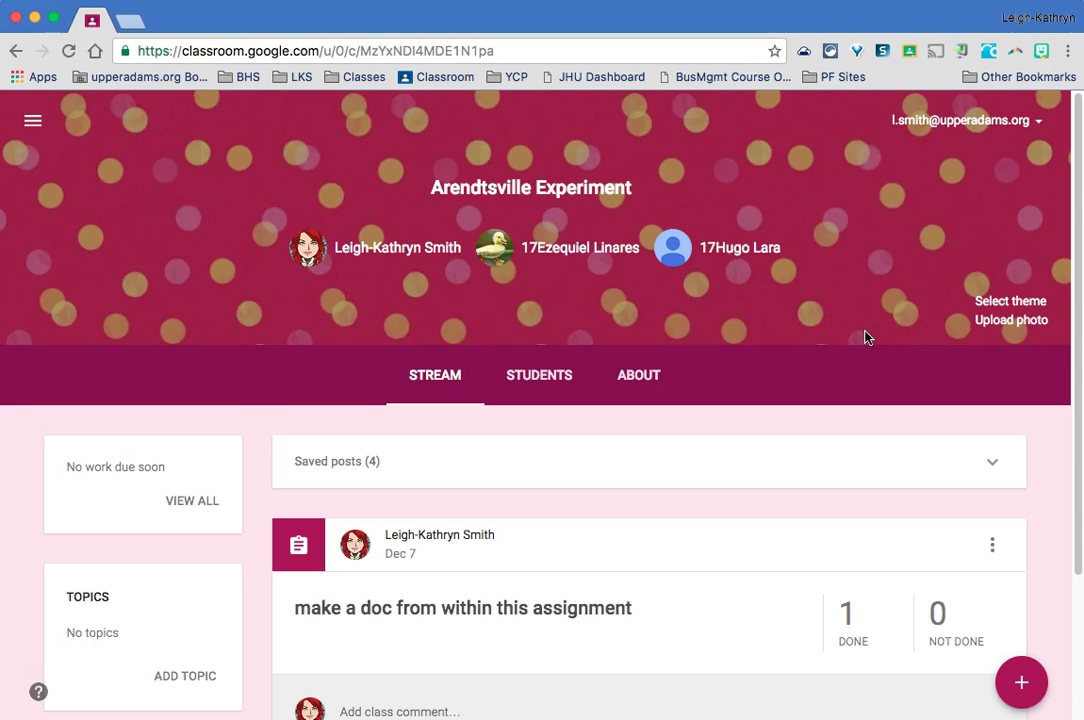
Start a theme photo upload from the computer and preview the Desktop screenshots from 2016-12-08 at 4.52.35 AM and 4.52.16 AM
left_click(1003, 322)
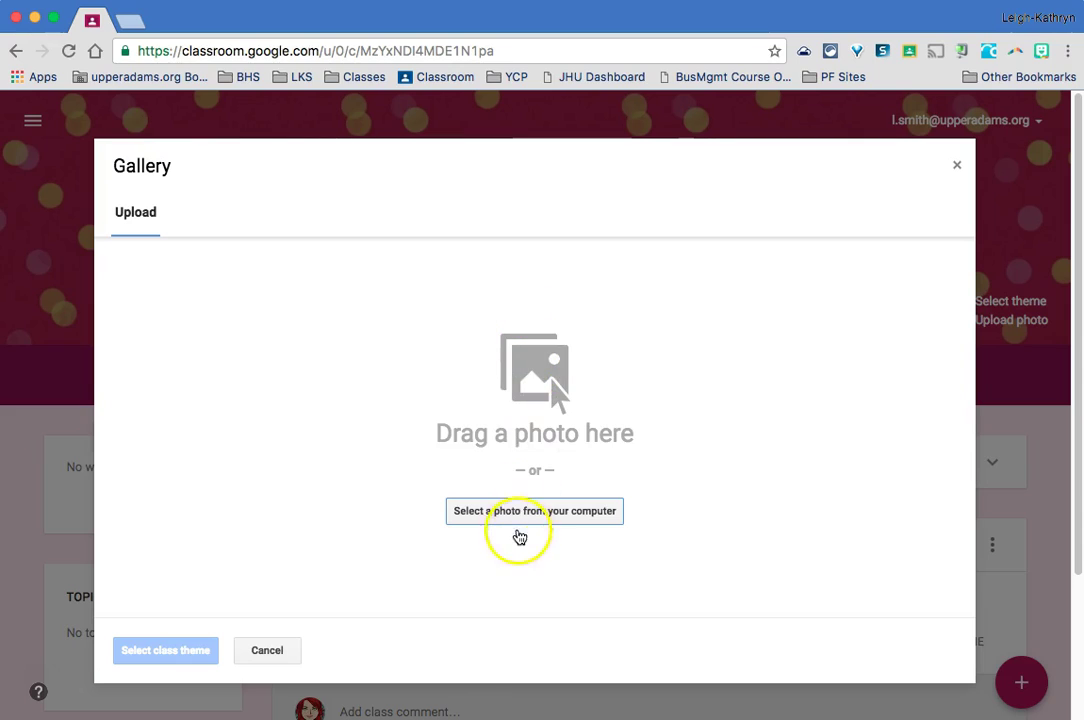
left_click(526, 512)
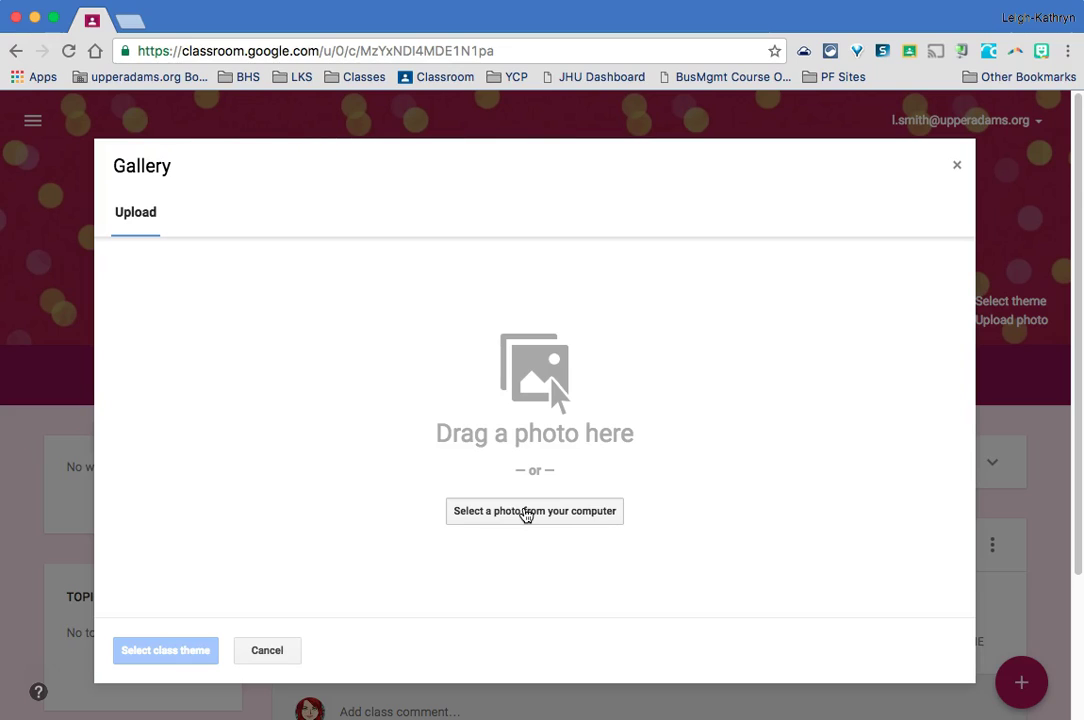
left_click(558, 512)
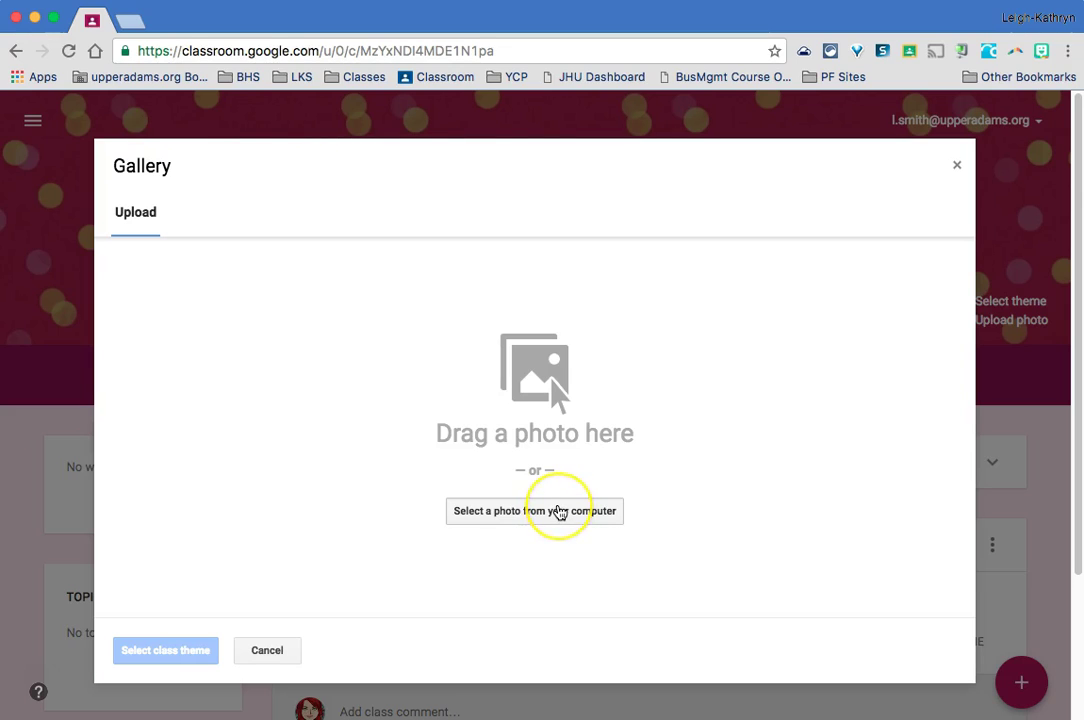
left_click(559, 511)
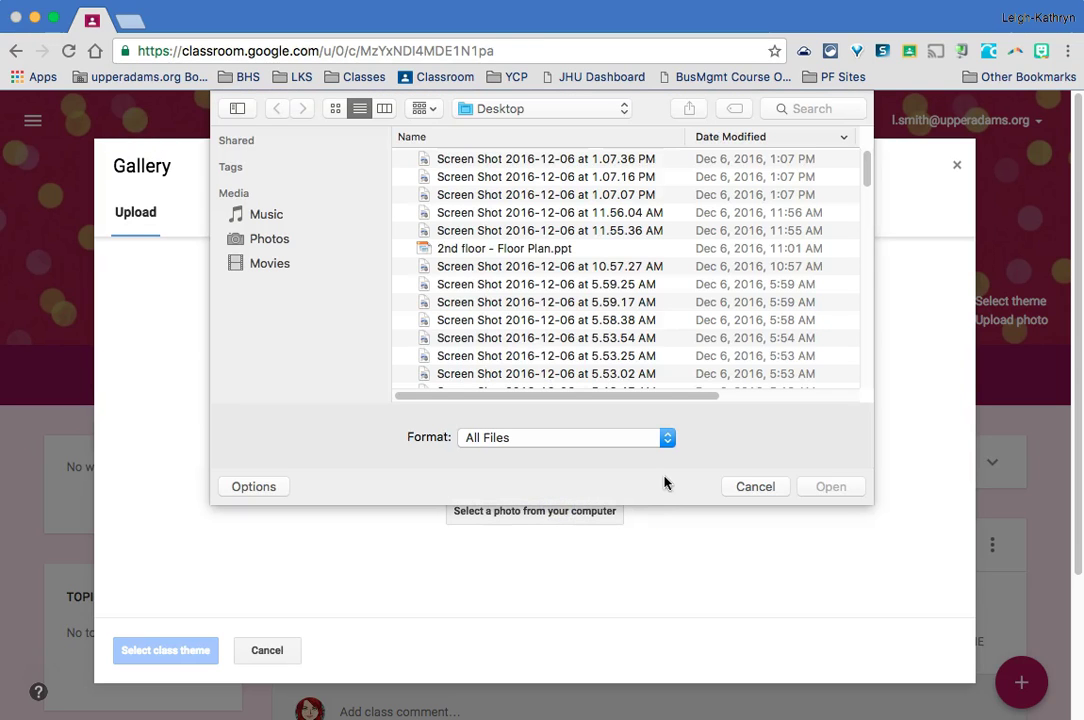
scroll(630, 290, "up", 3)
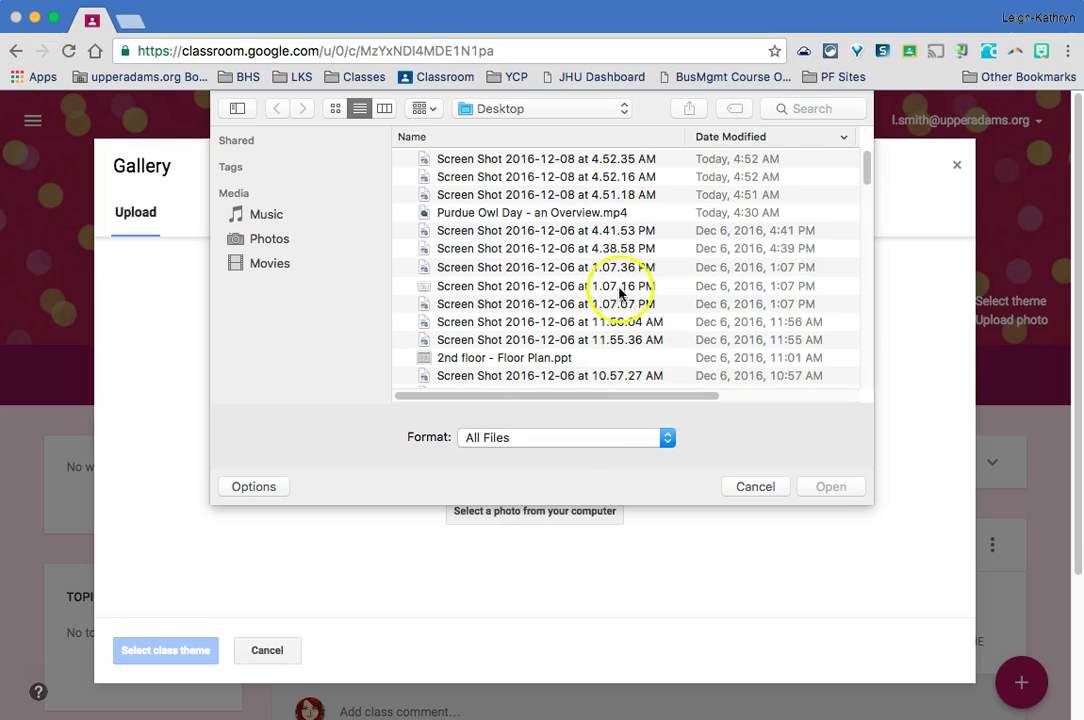
scroll(619, 289, "down", 1)
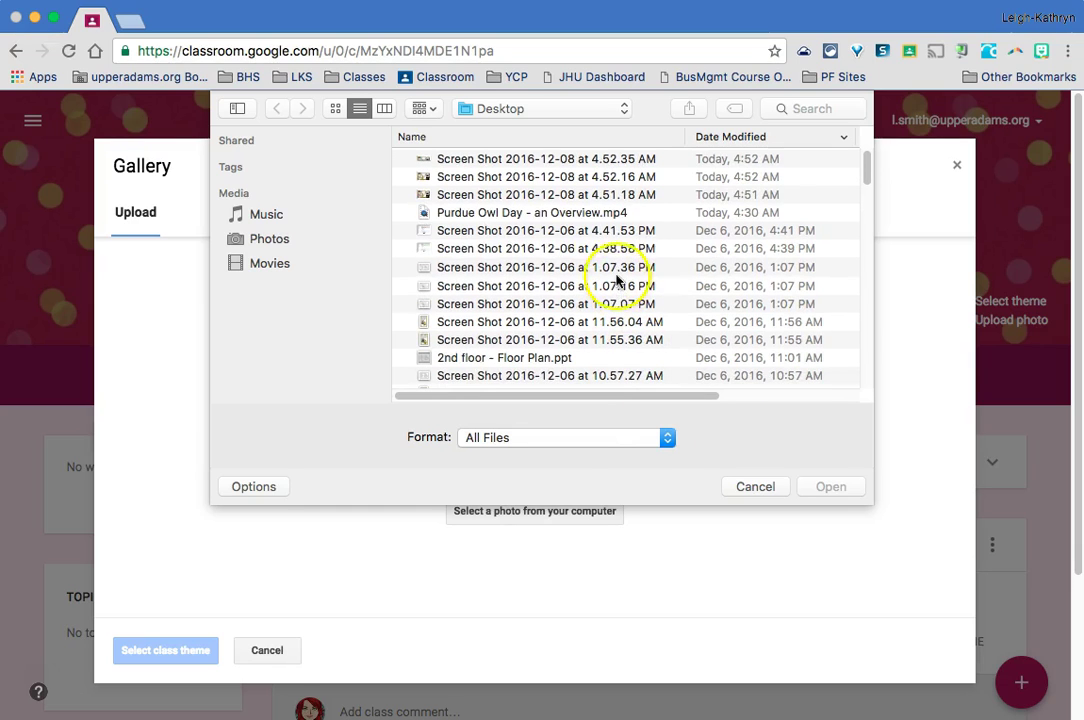
left_click(569, 158)
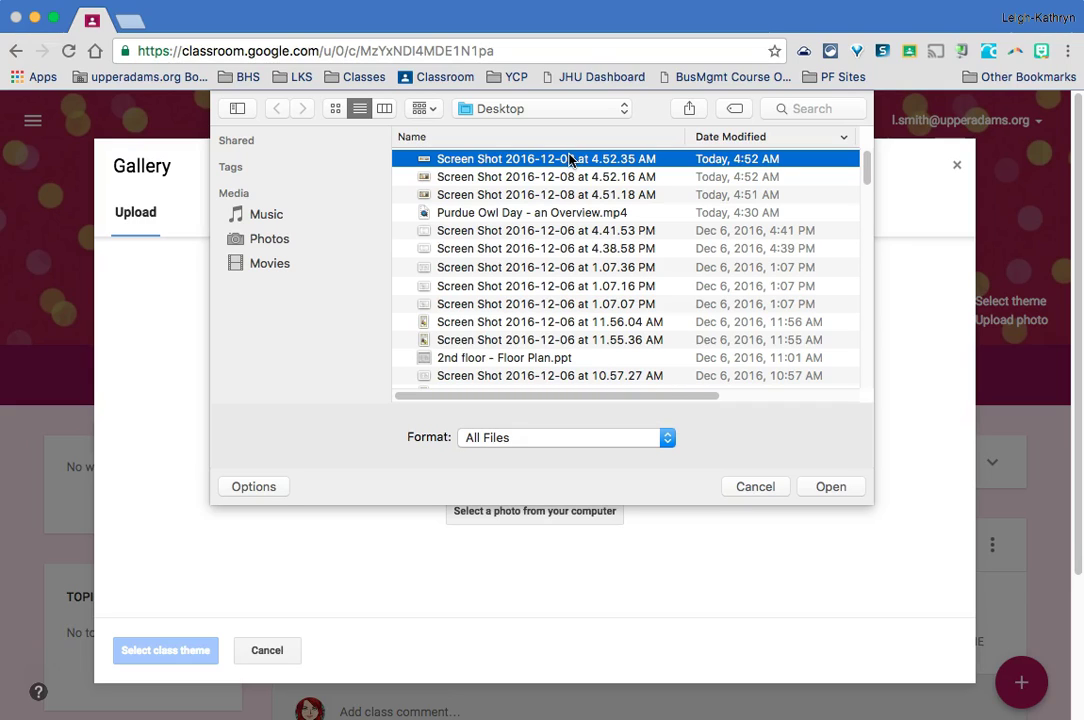
key("space")
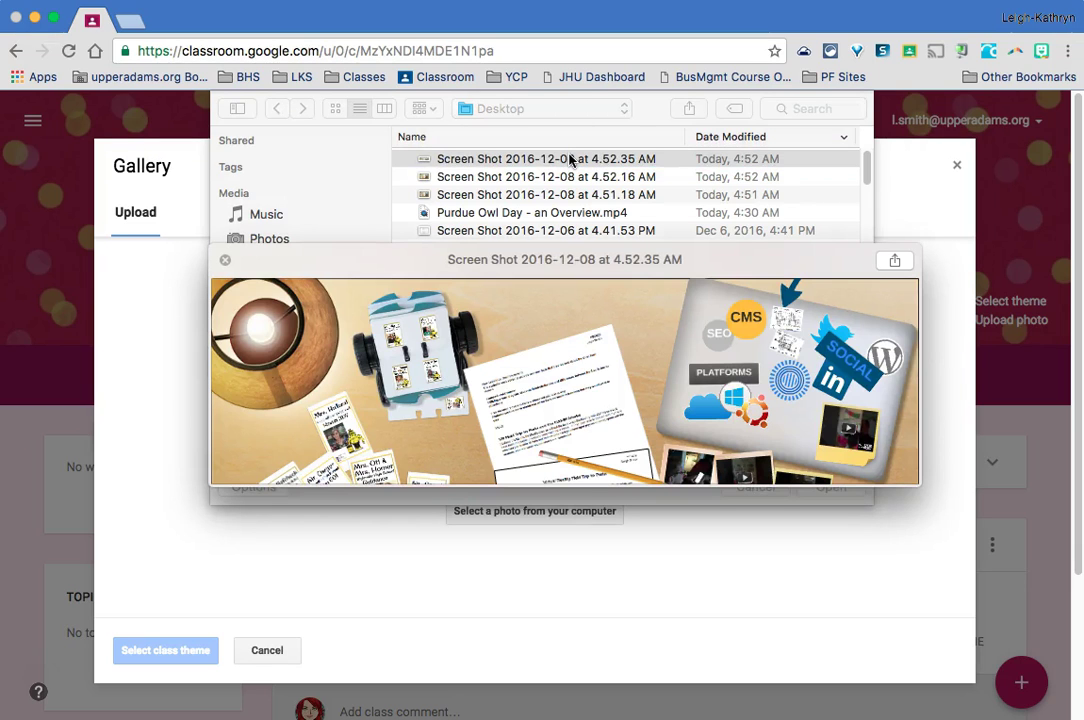
key("Down")
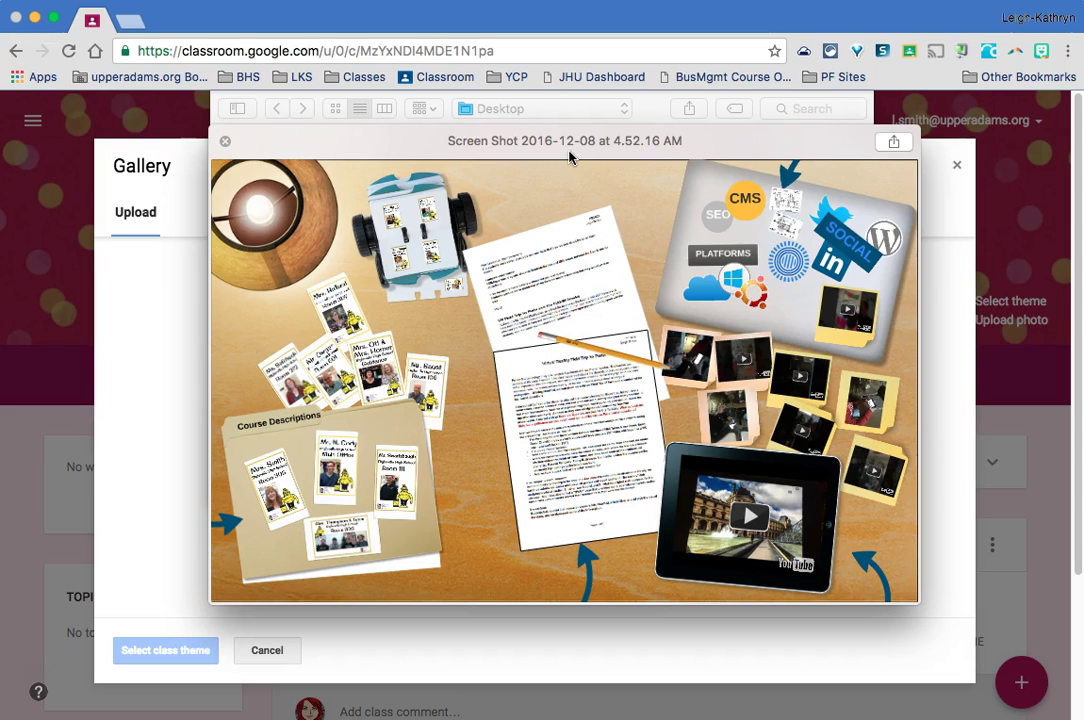
key("space")
Try to upload Screen Shot 2016-12-08 at 4.52.16 AM as the class theme photo
left_click(563, 180)
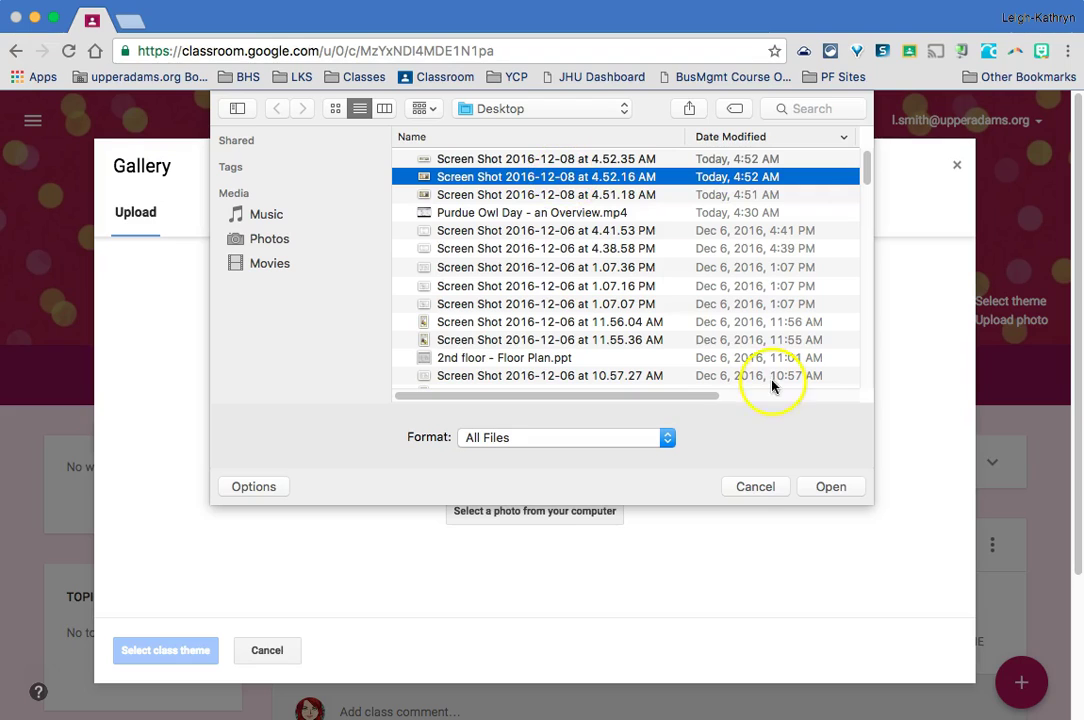
left_click(836, 487)
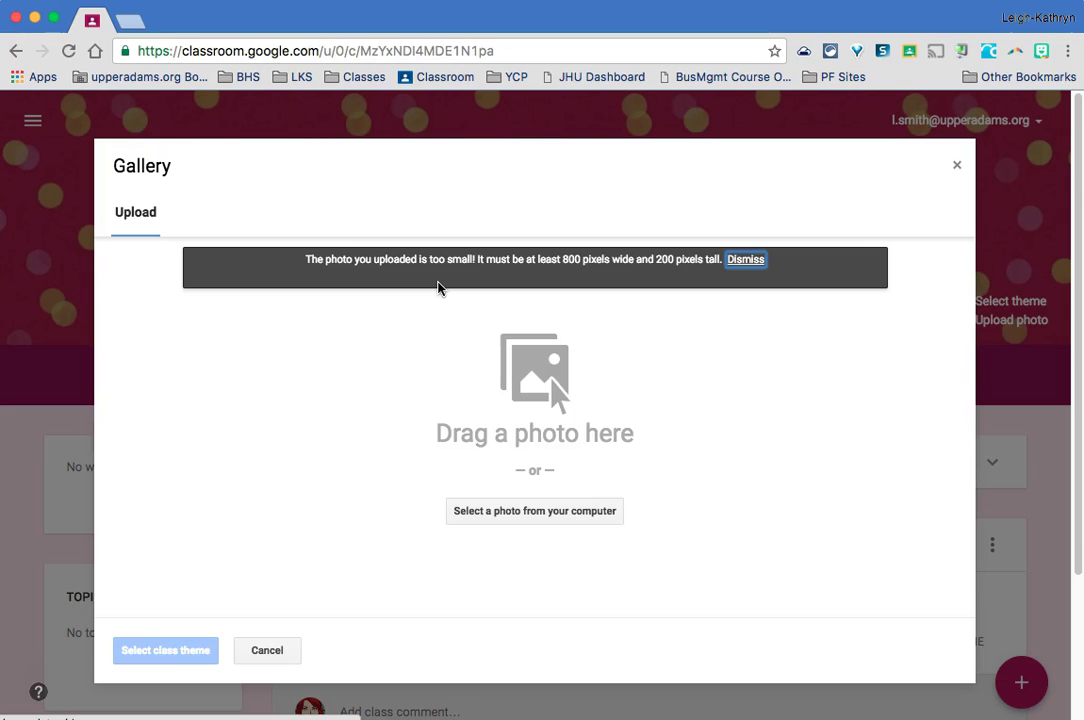
left_click(744, 262)
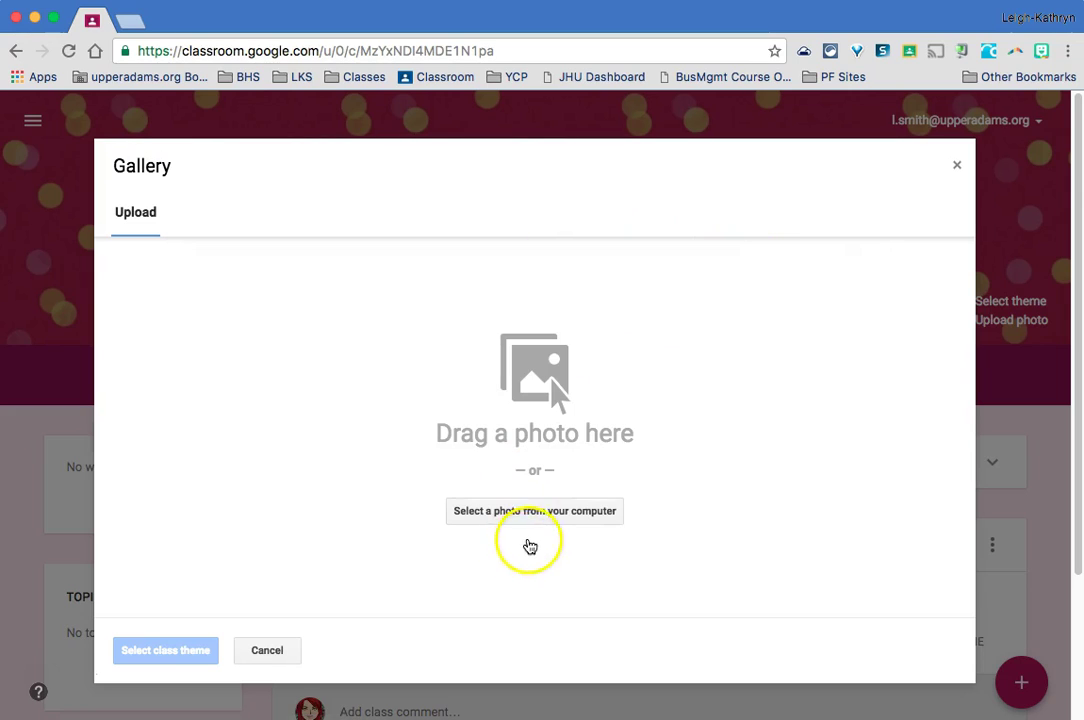
Try again to upload a photo from the computer for the class theme
left_click(543, 514)
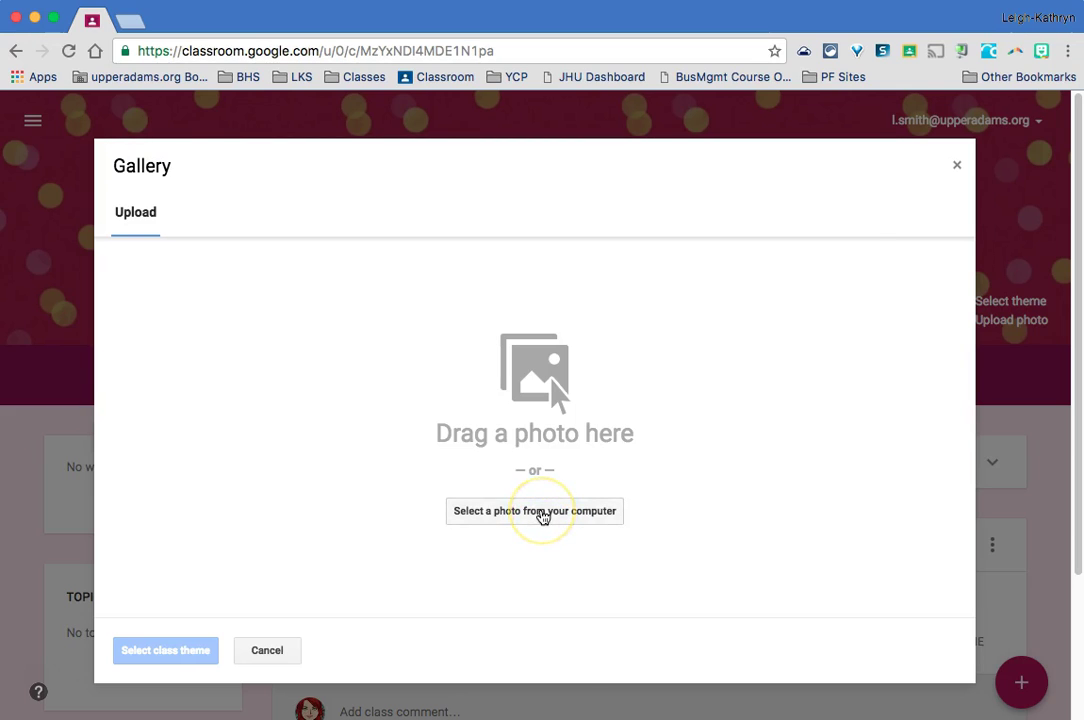
double_click(537, 100)
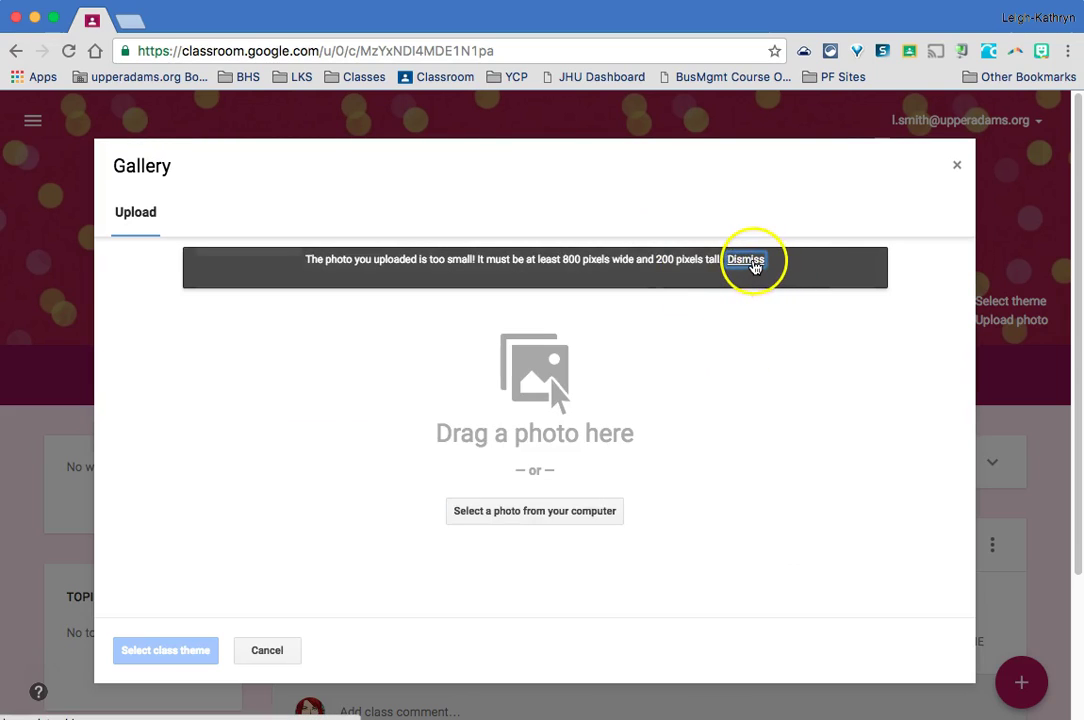
left_click(751, 262)
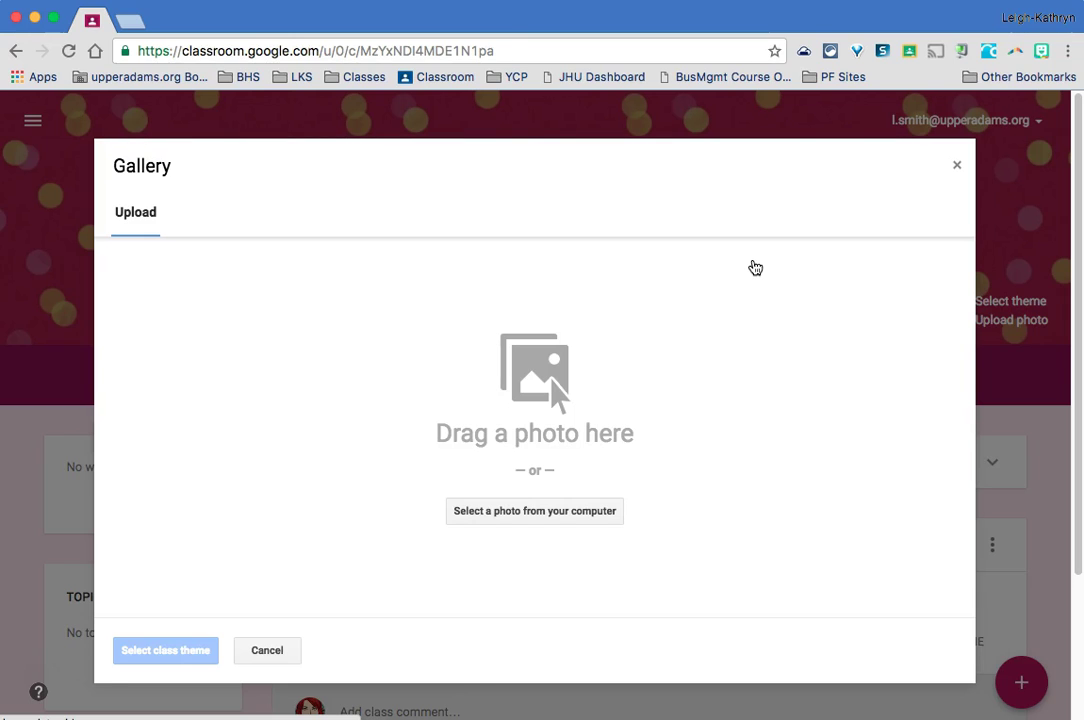
Upload Screen Shot 2016-12-08 at 5.01.24 AM from the Desktop folder for the class theme
key("F11")
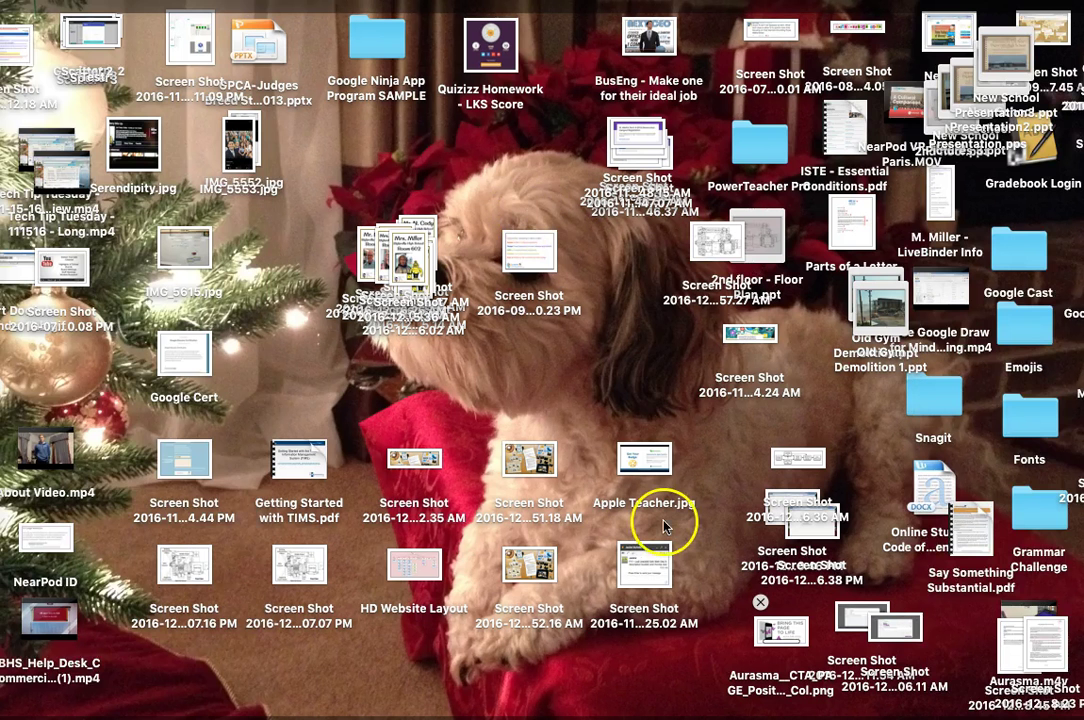
key("F11")
left_click(558, 510)
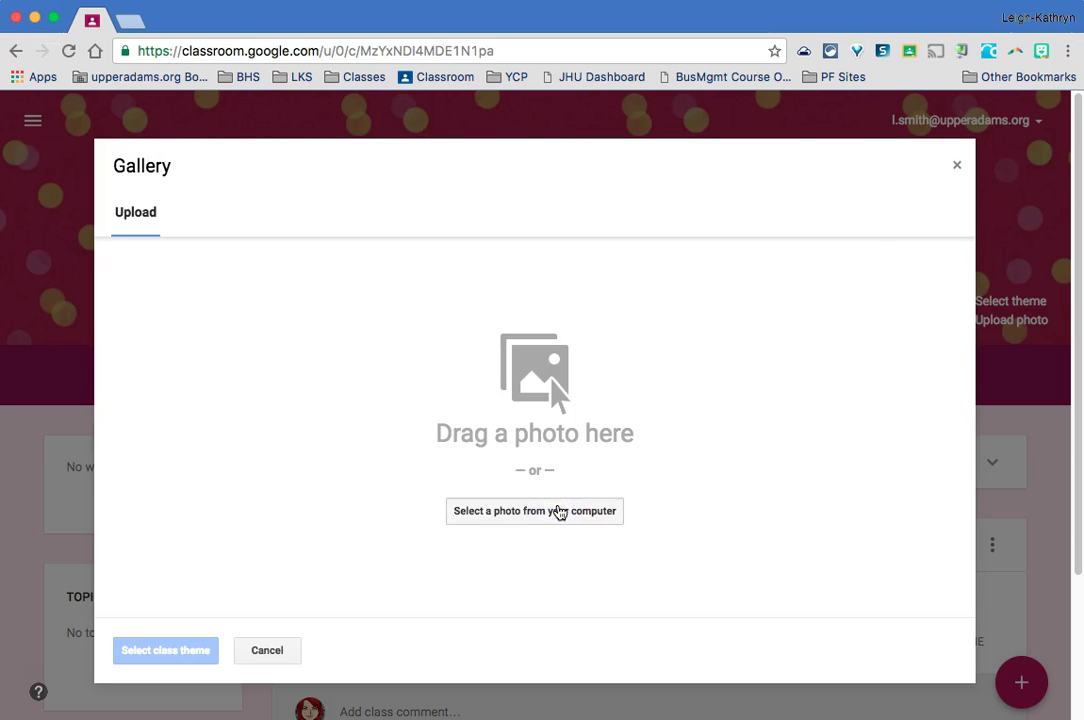
key("super+shift+d")
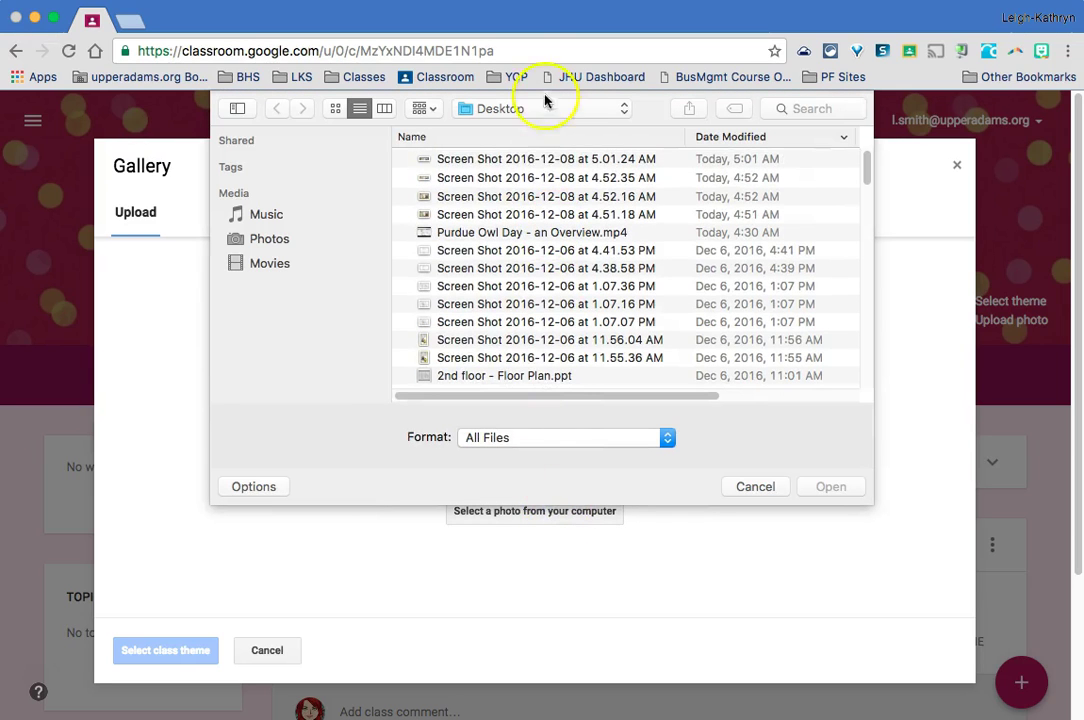
left_click(530, 162)
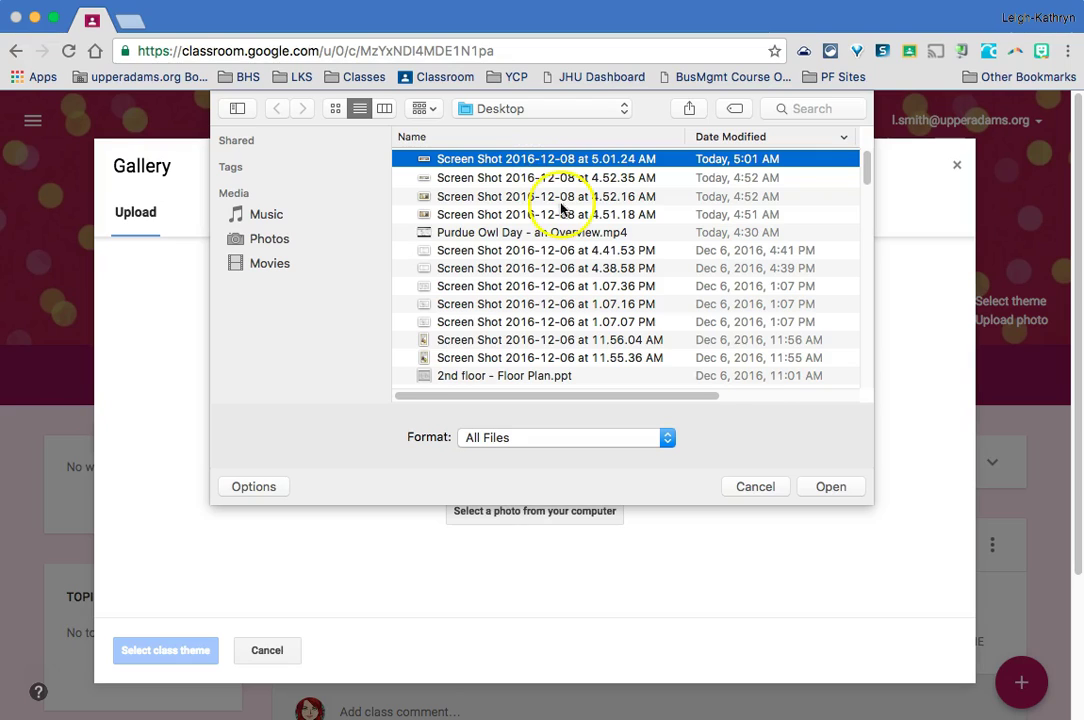
left_click(831, 487)
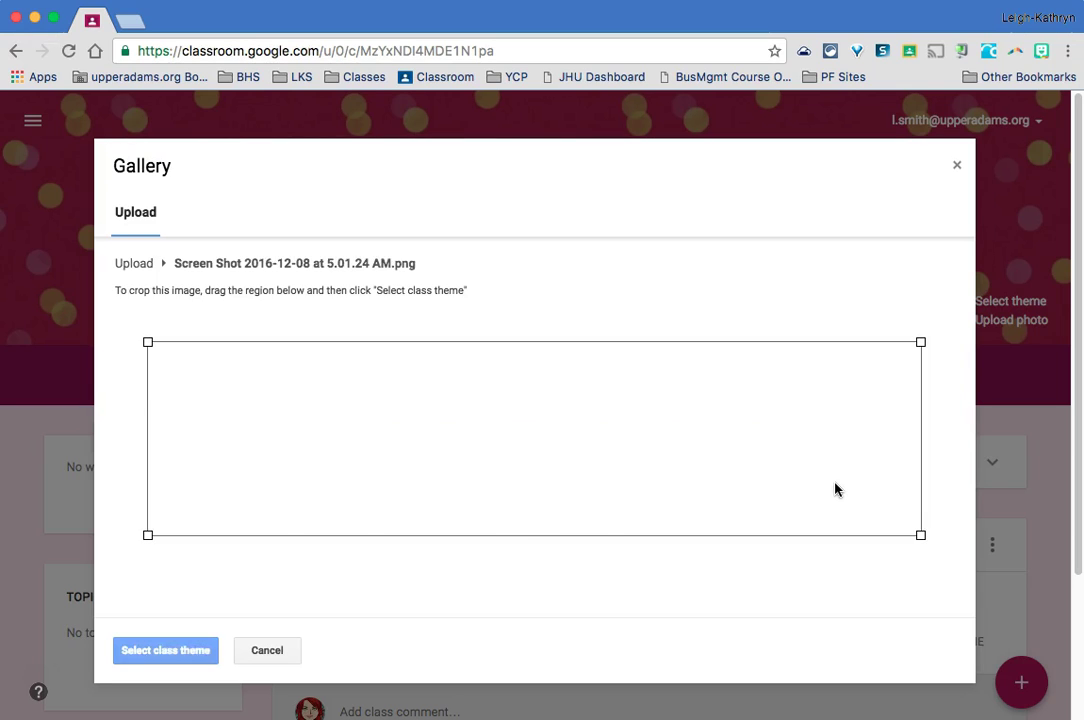
Shift the crop region slightly across the uploaded desk photo and apply it as the class theme
left_click(754, 442)
mouse_move(754, 442)
left_mouse_down()
mouse_move(758, 417)
mouse_move(754, 470)
mouse_move(770, 476)
mouse_move(760, 425)
mouse_move(719, 405)
mouse_move(753, 415)
mouse_move(765, 441)
left_mouse_up()
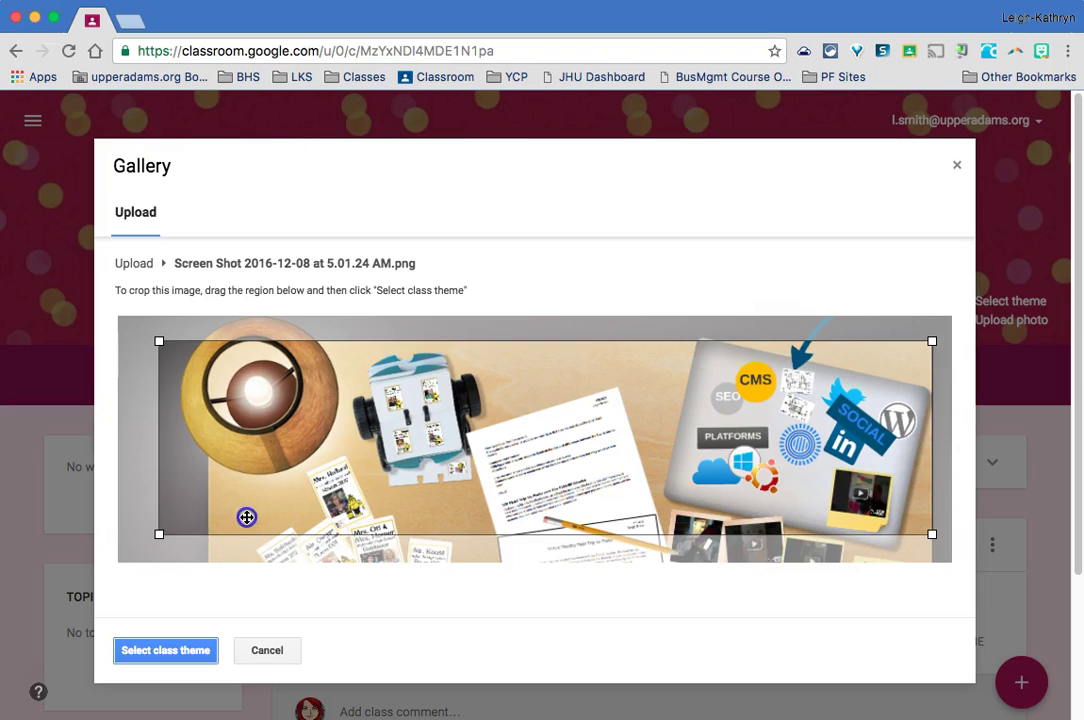
left_click(179, 517)
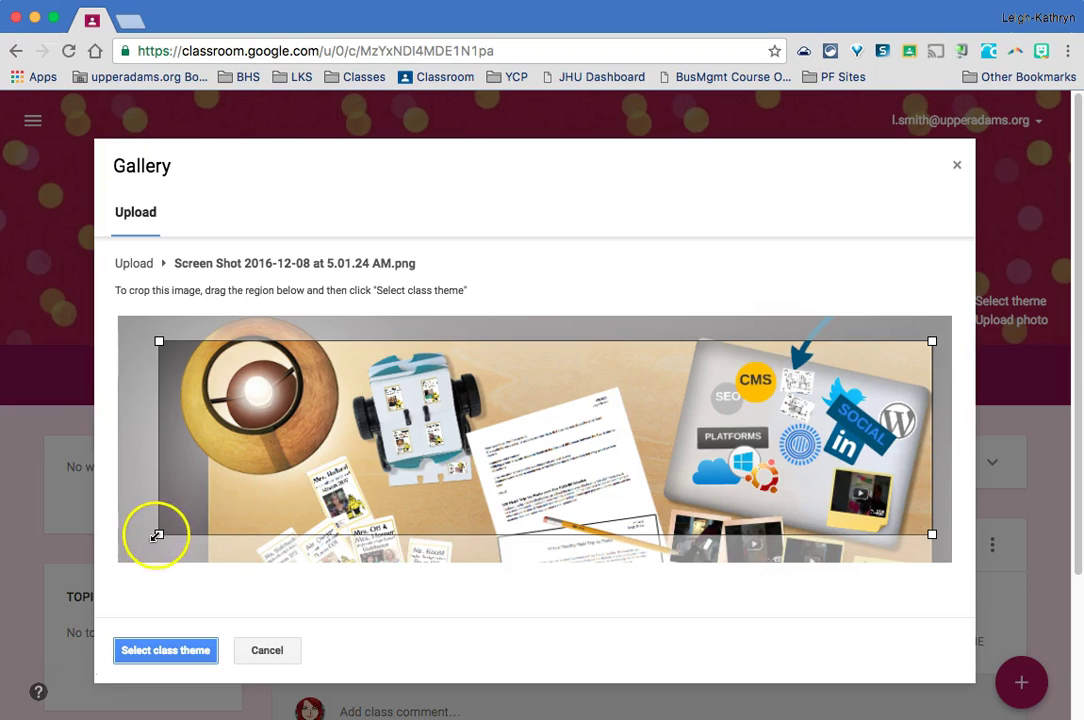
left_click_drag(158, 534, 219, 503)
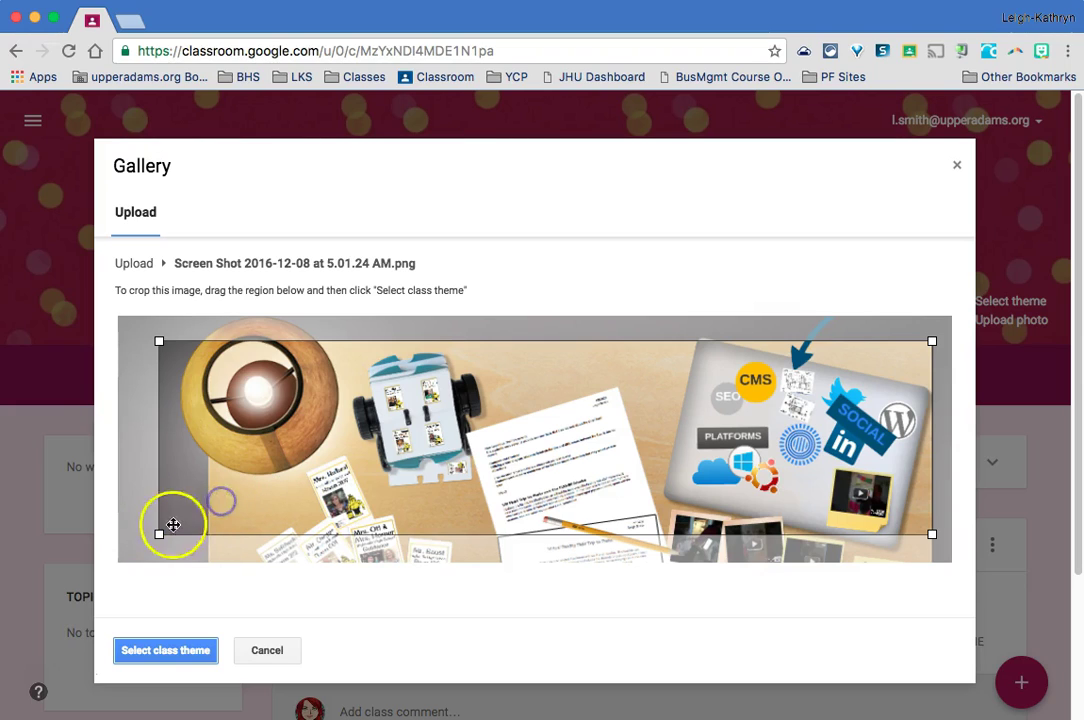
left_click_drag(158, 535, 204, 496)
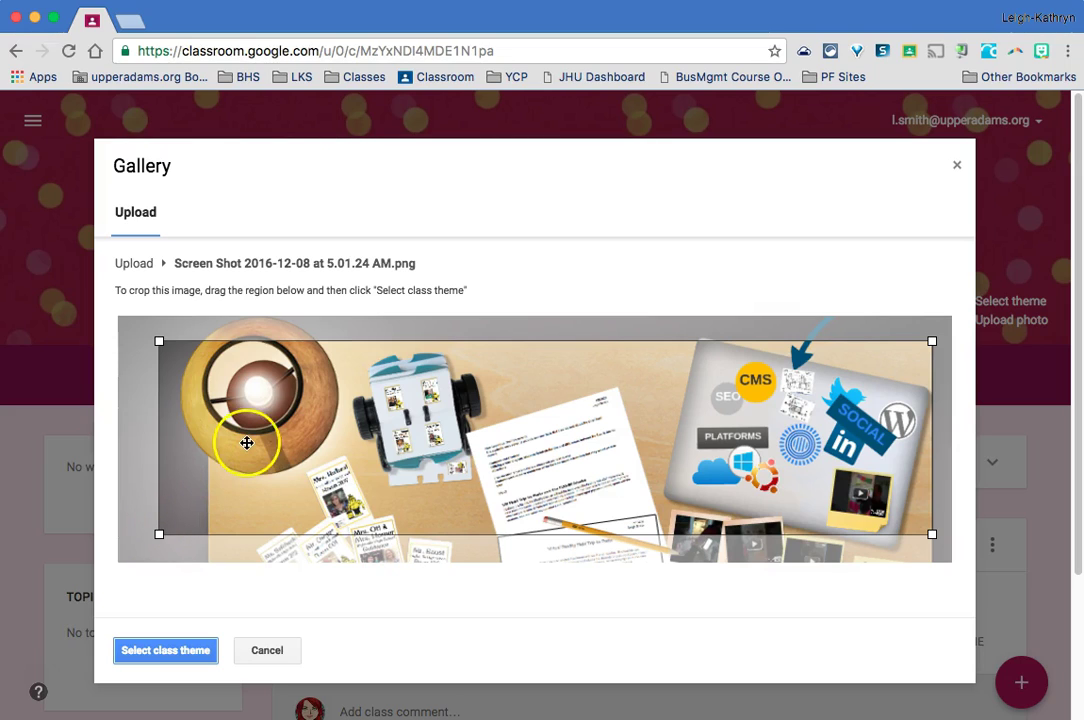
left_click(181, 650)
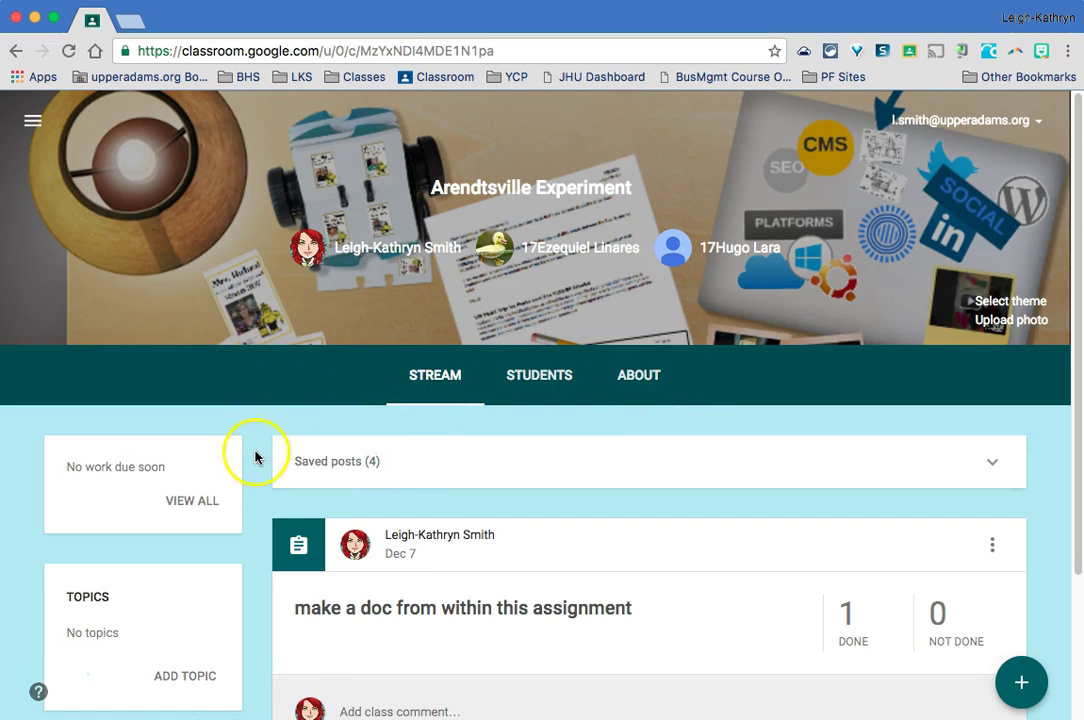
Look over the class stream with its new theme and open the class's student list
scroll(255, 457, "down", 3)
scroll(256, 458, "up", 1)
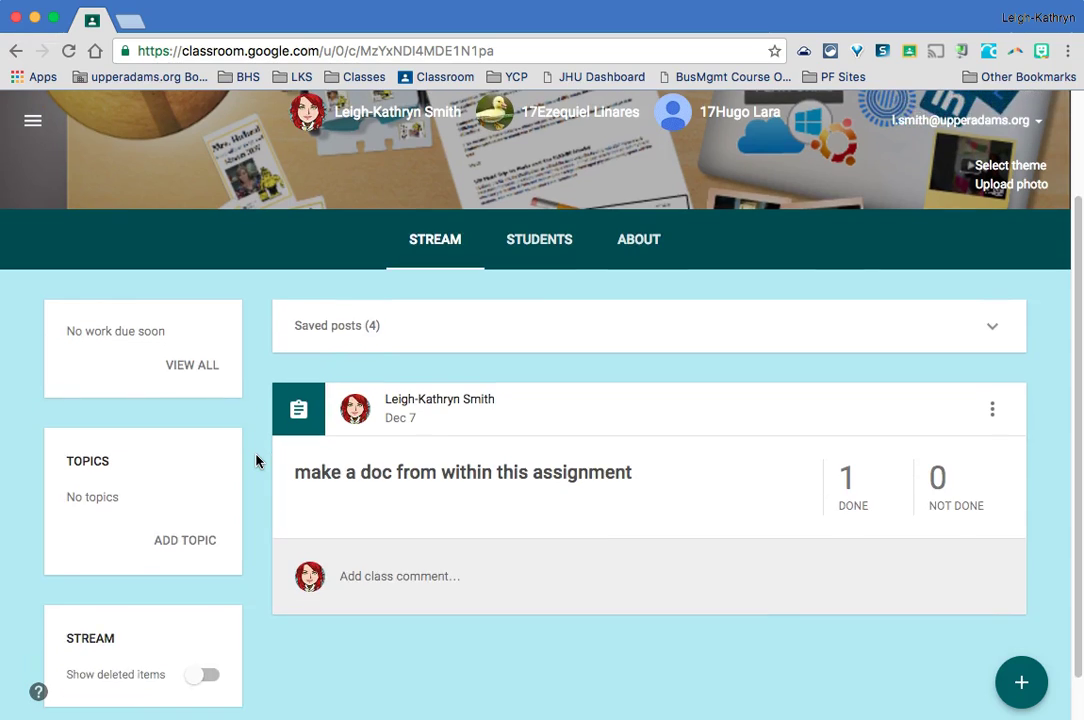
scroll(256, 460, "up", 2)
left_click(540, 352)
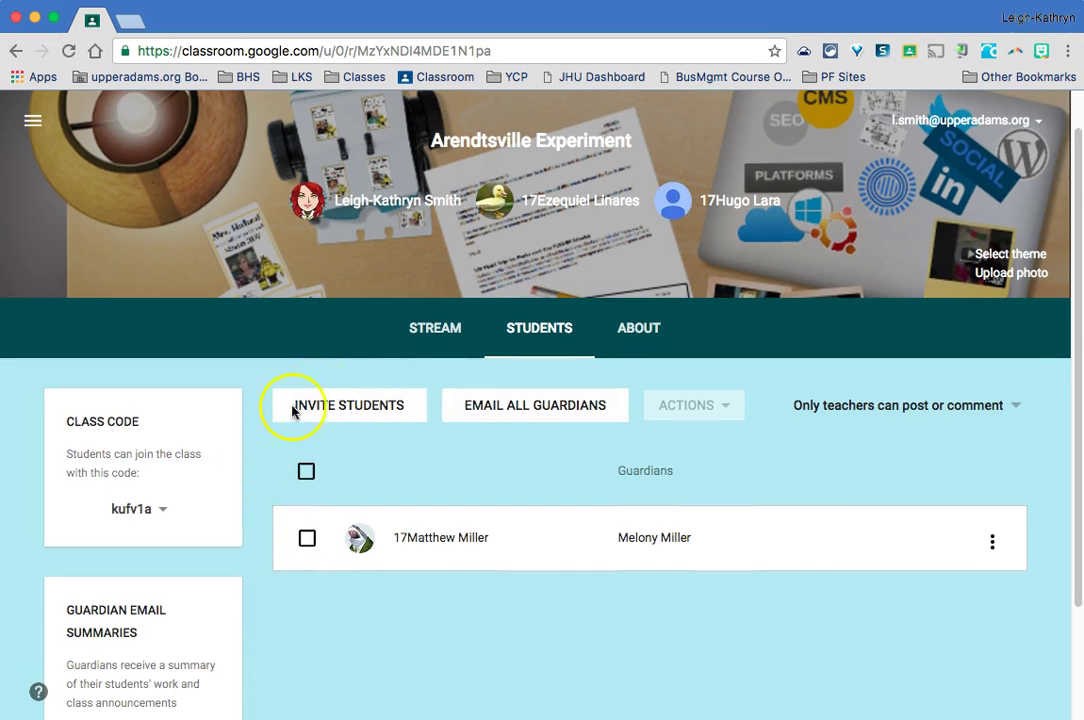
Try selecting four student contacts to invite to the class, and cancel the invitation
scroll(360, 420, "down", 1)
left_click(365, 365)
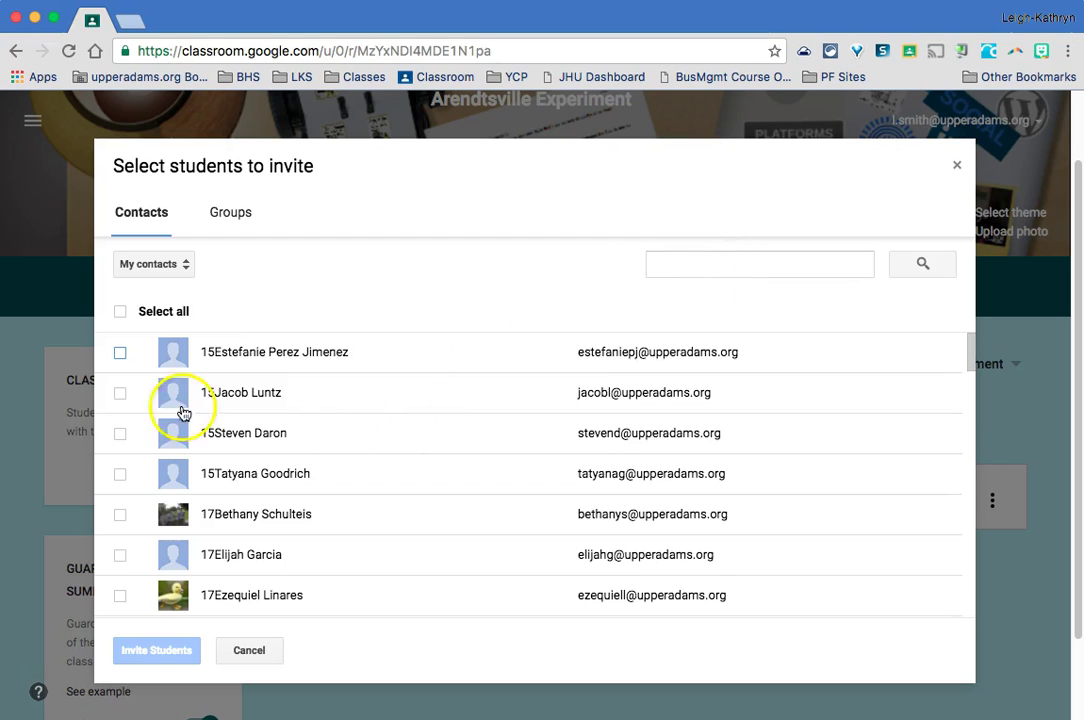
left_click(120, 352)
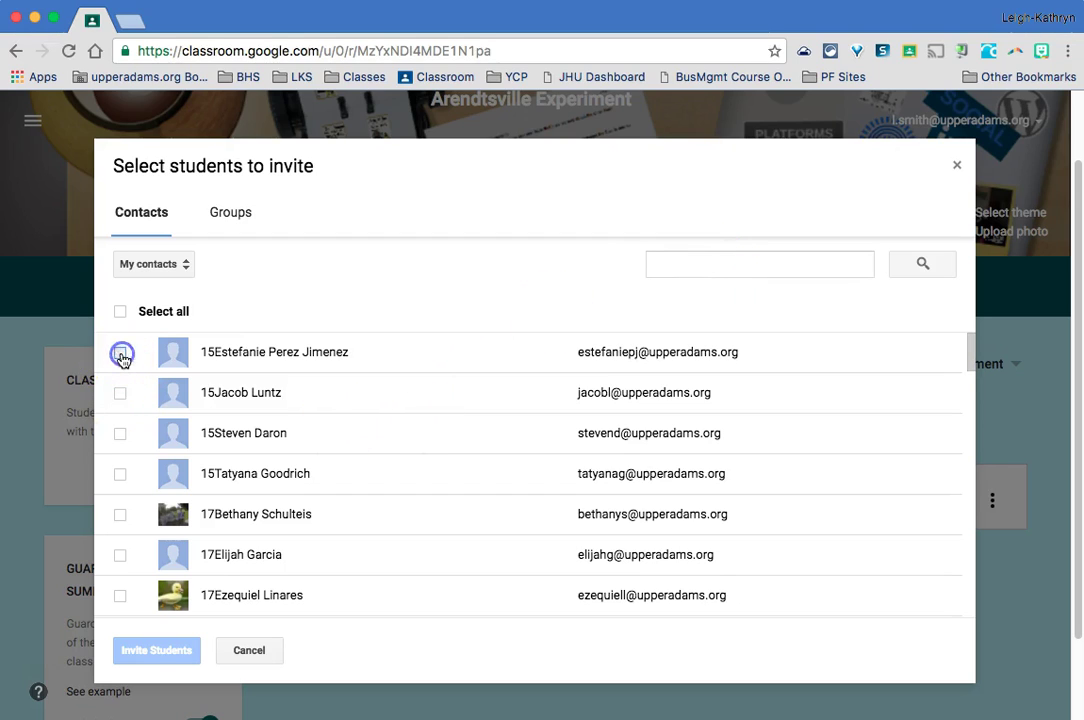
left_click(120, 434)
left_click(120, 474)
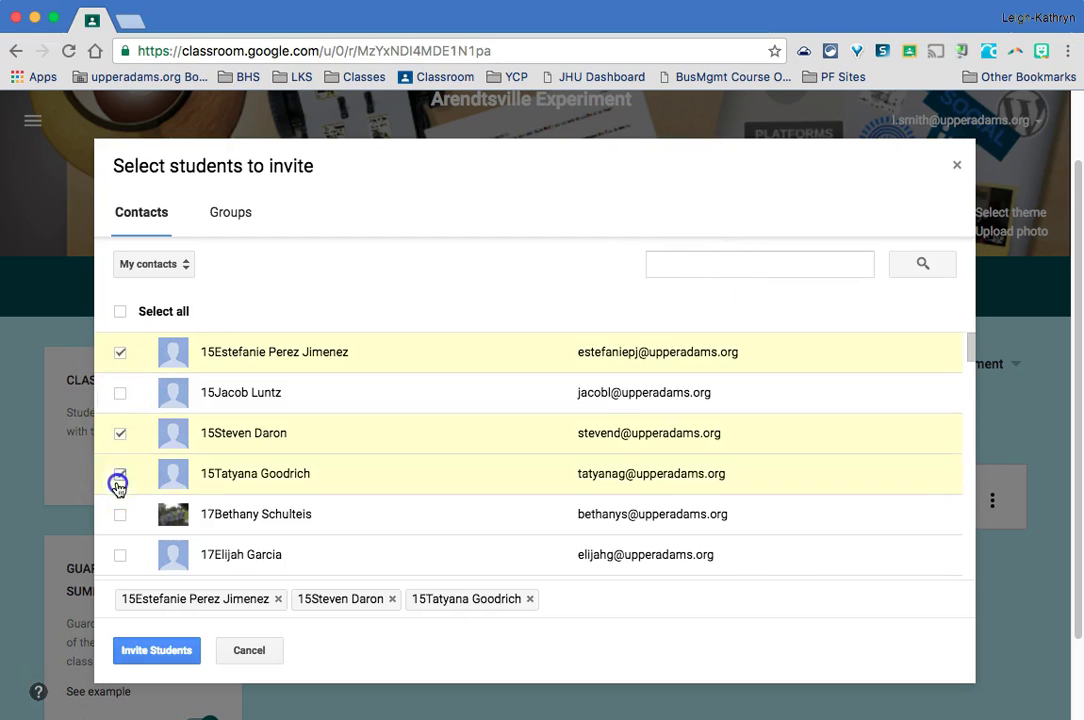
left_click(121, 556)
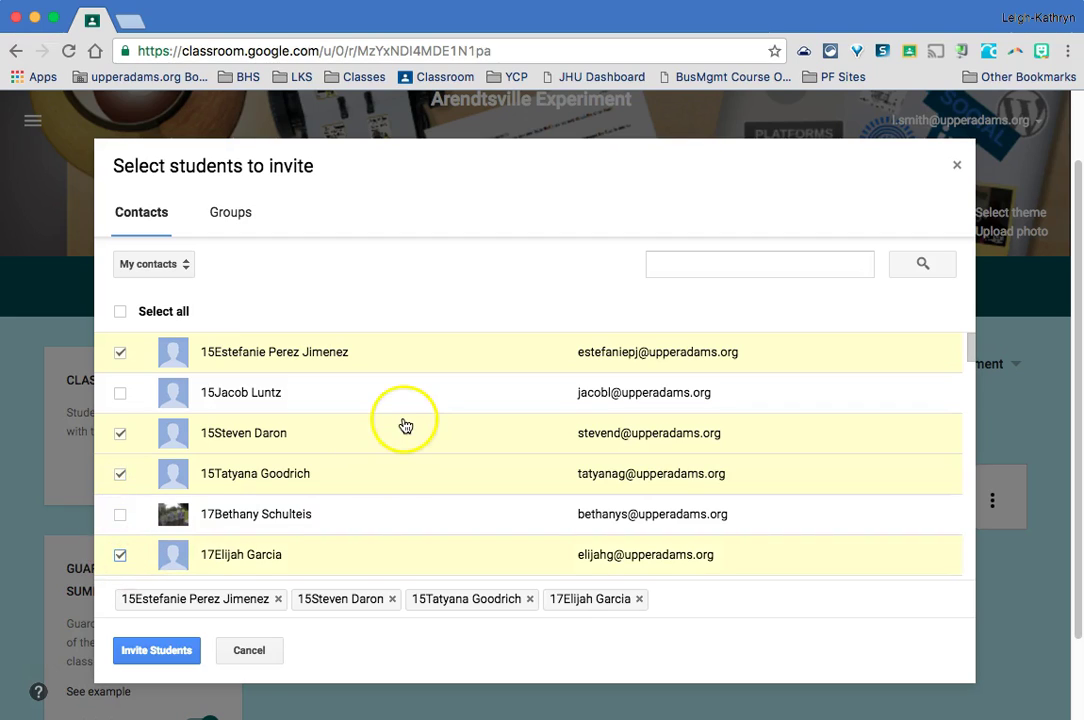
left_click(250, 652)
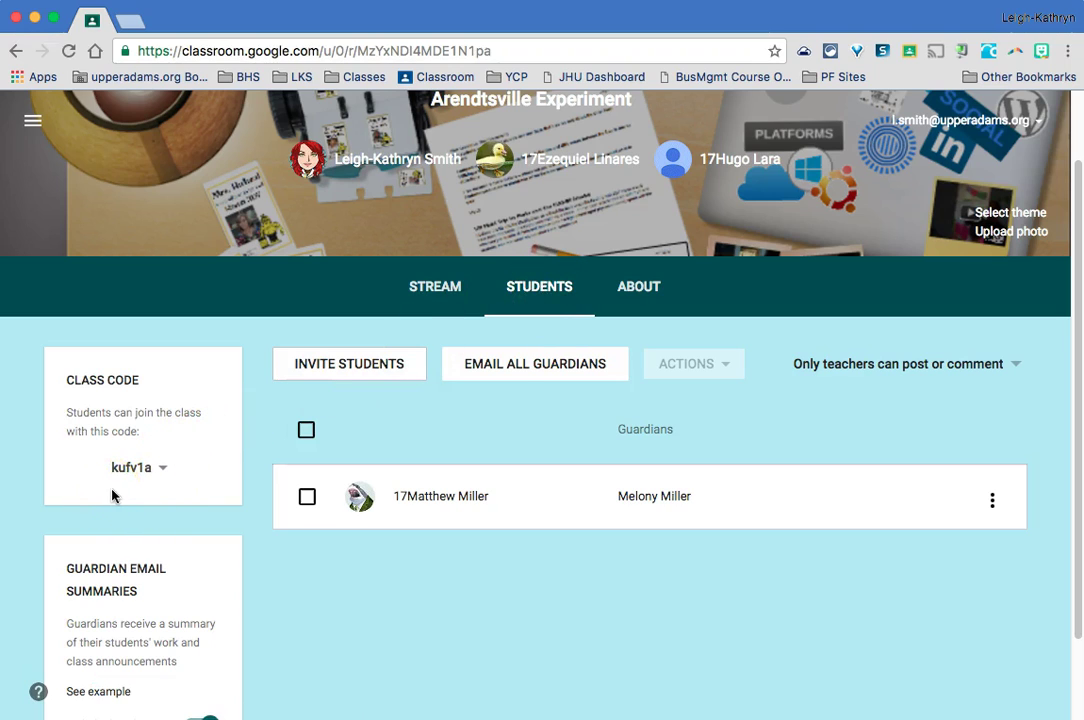
Disable the class code and turn it back on so students can join by code
left_click(164, 473)
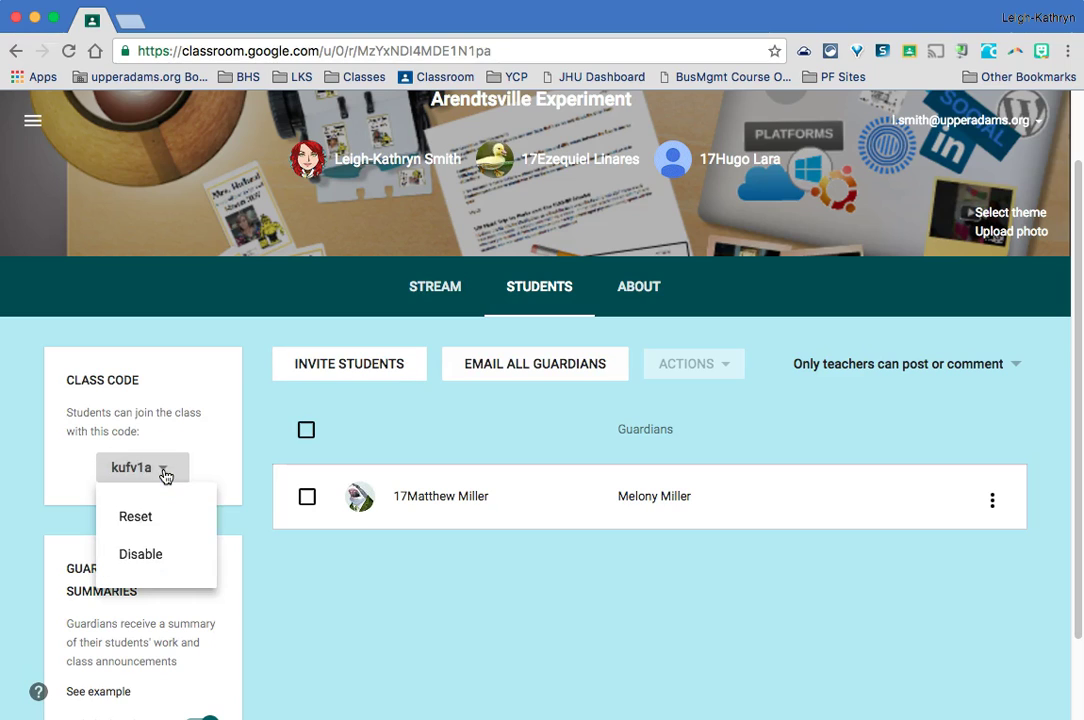
left_click(166, 565)
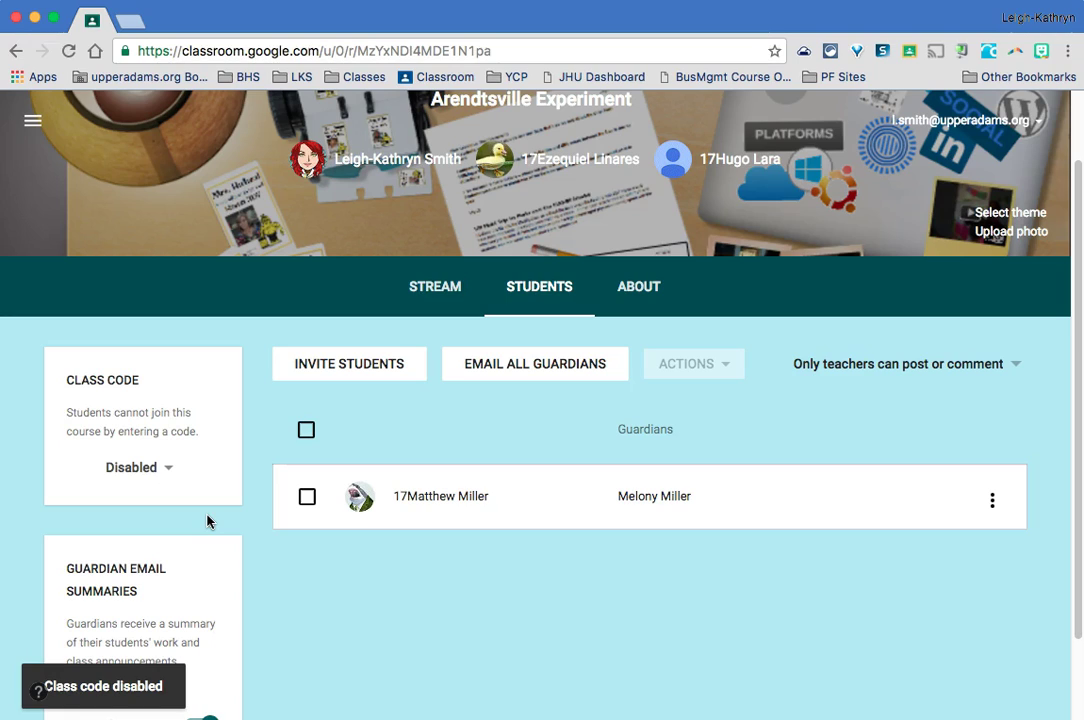
left_click(162, 467)
left_click(148, 516)
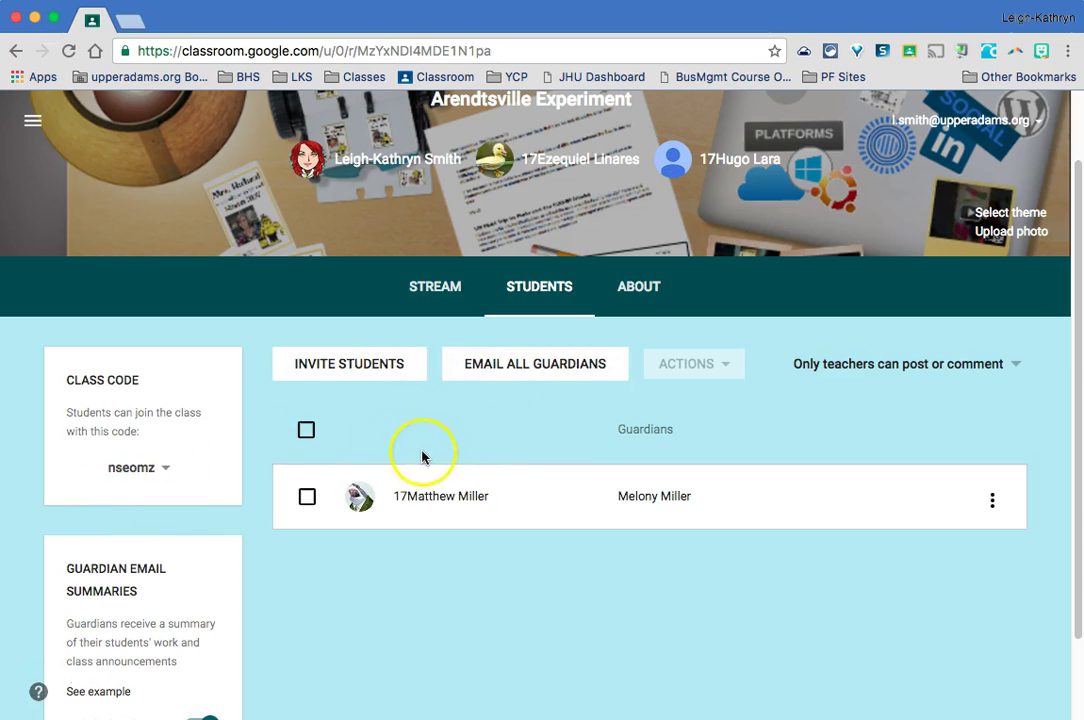
Select the student enrolled in the class and view the actions available for selected students
left_click(307, 497)
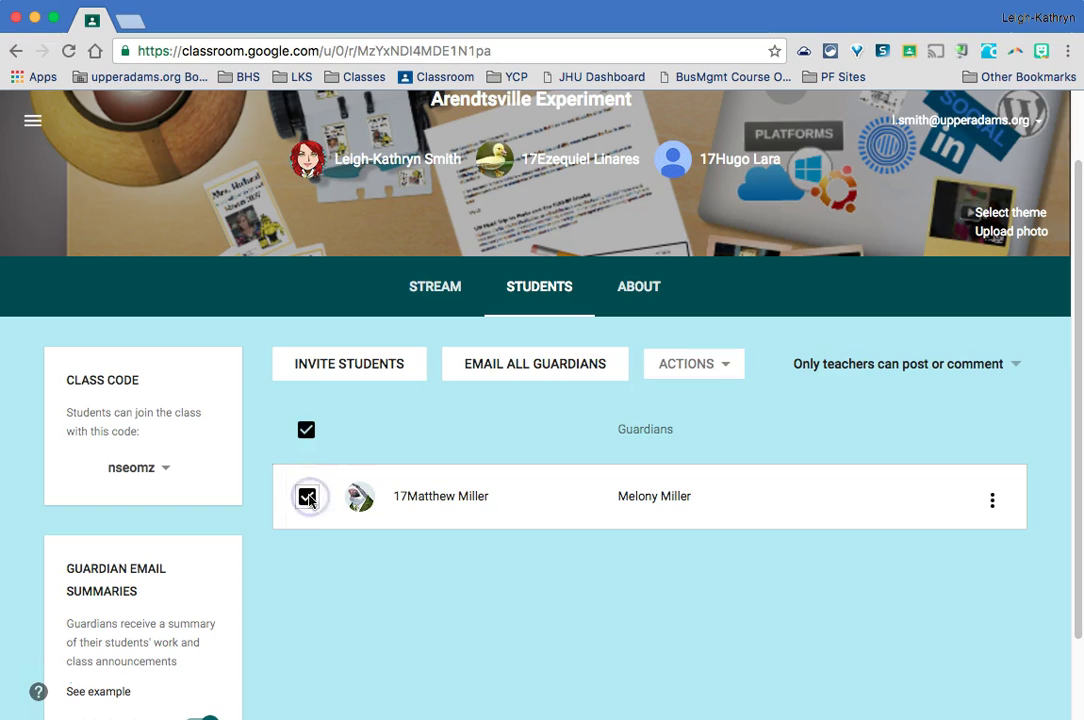
left_click(730, 366)
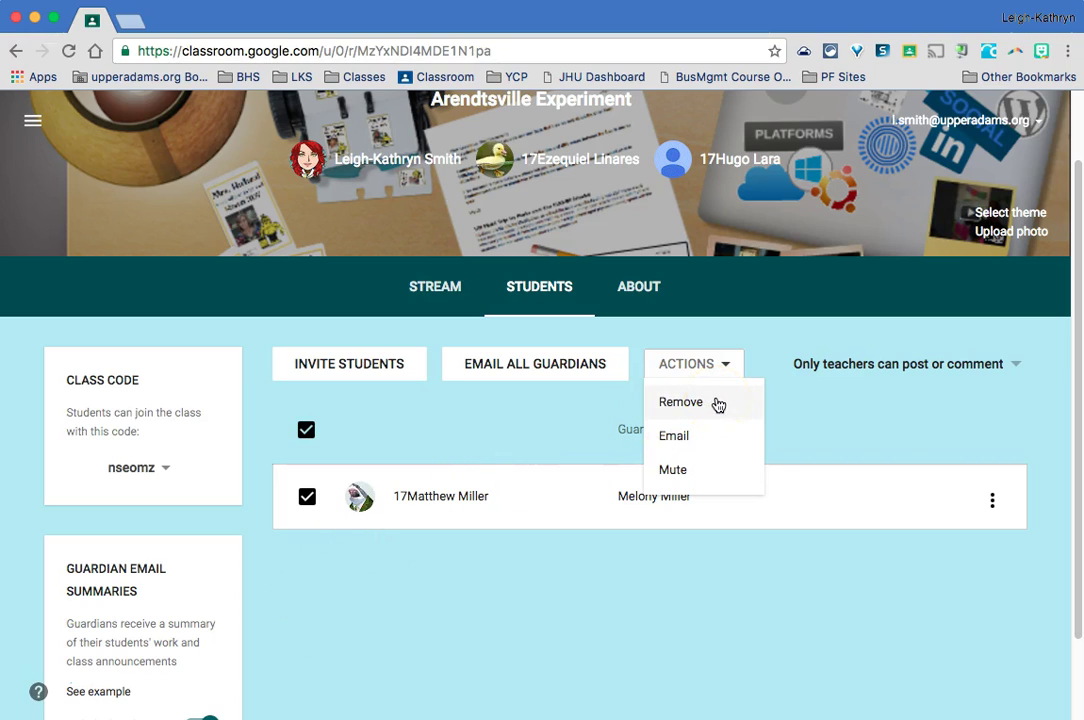
left_click(705, 483)
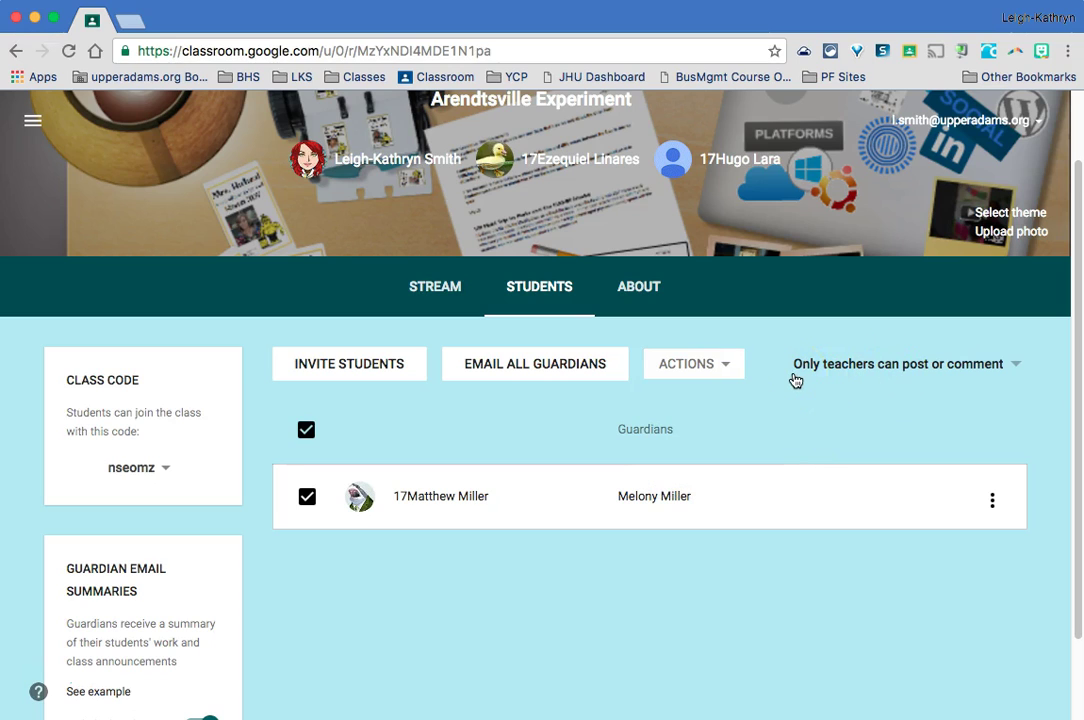
View the permission choices for who can post or comment, without changing the setting
left_click(1018, 365)
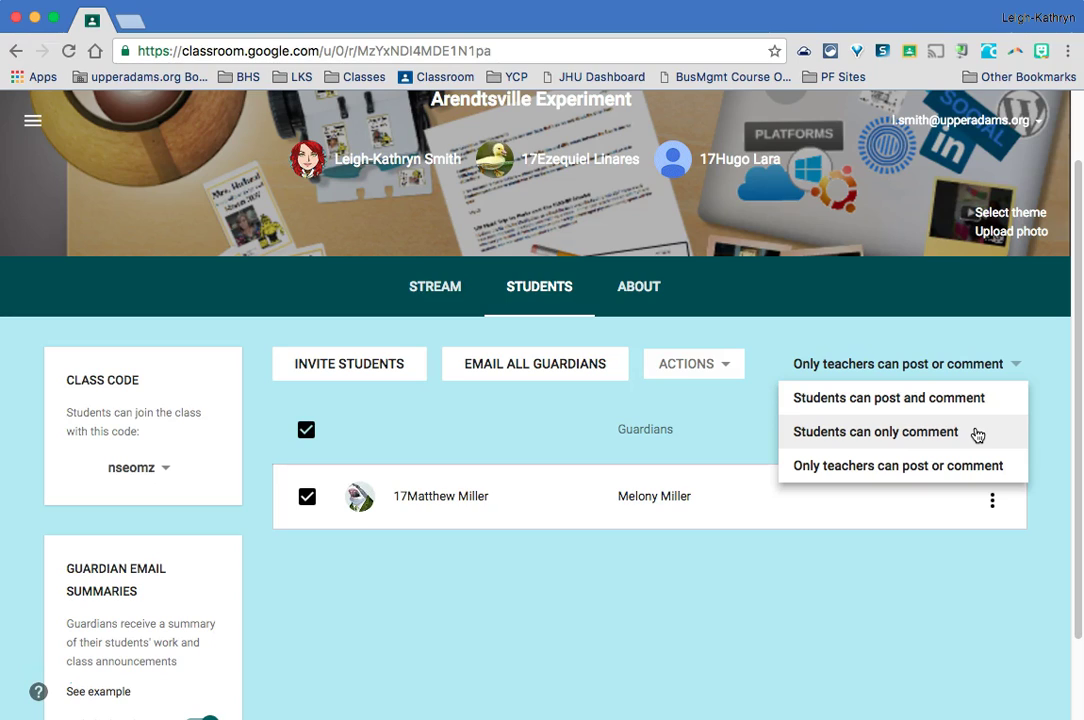
left_click(988, 439)
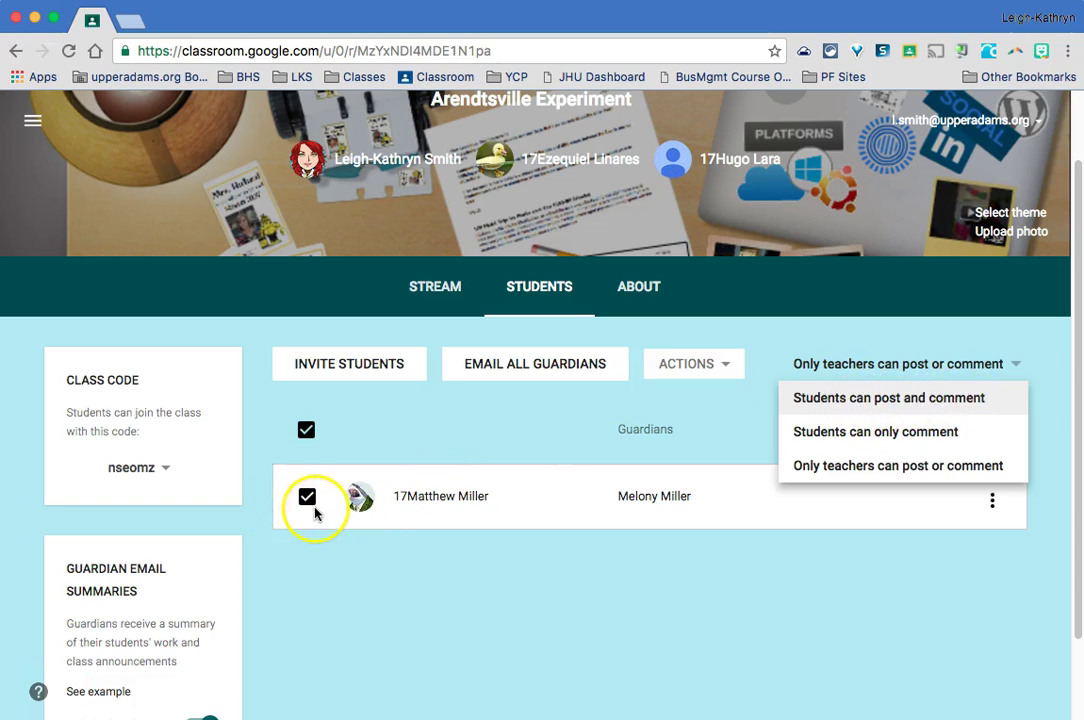
left_click(266, 565)
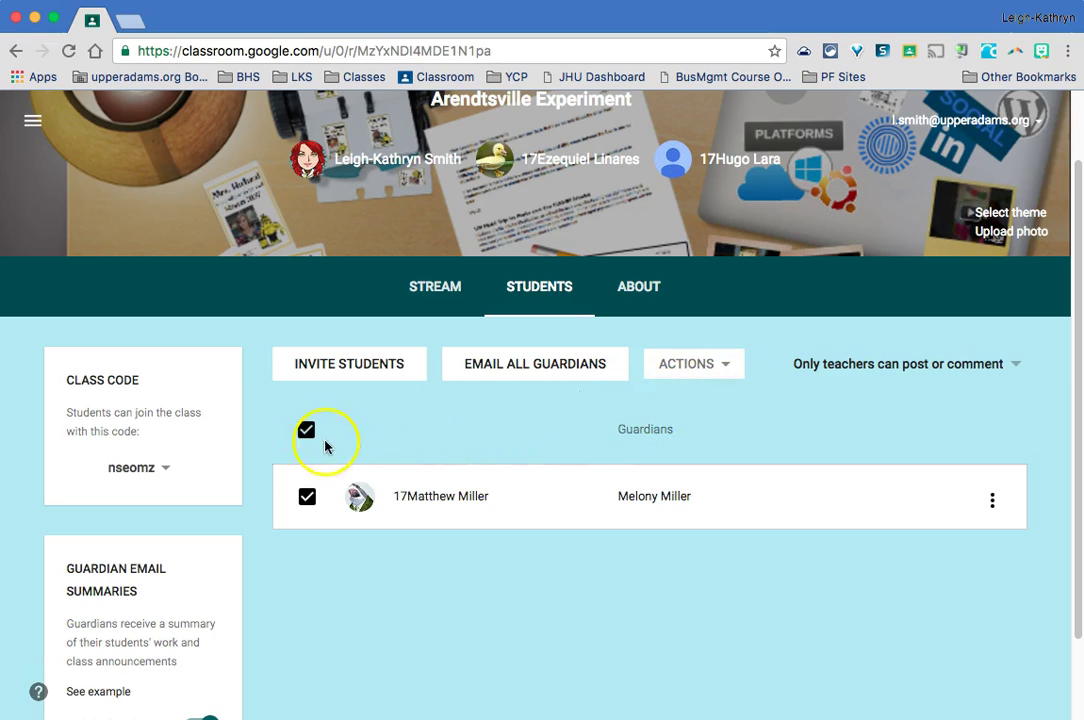
Recheck the Remove, Email and Mute actions with the student selected, and close them without choosing any
left_click(307, 430)
left_click(307, 497)
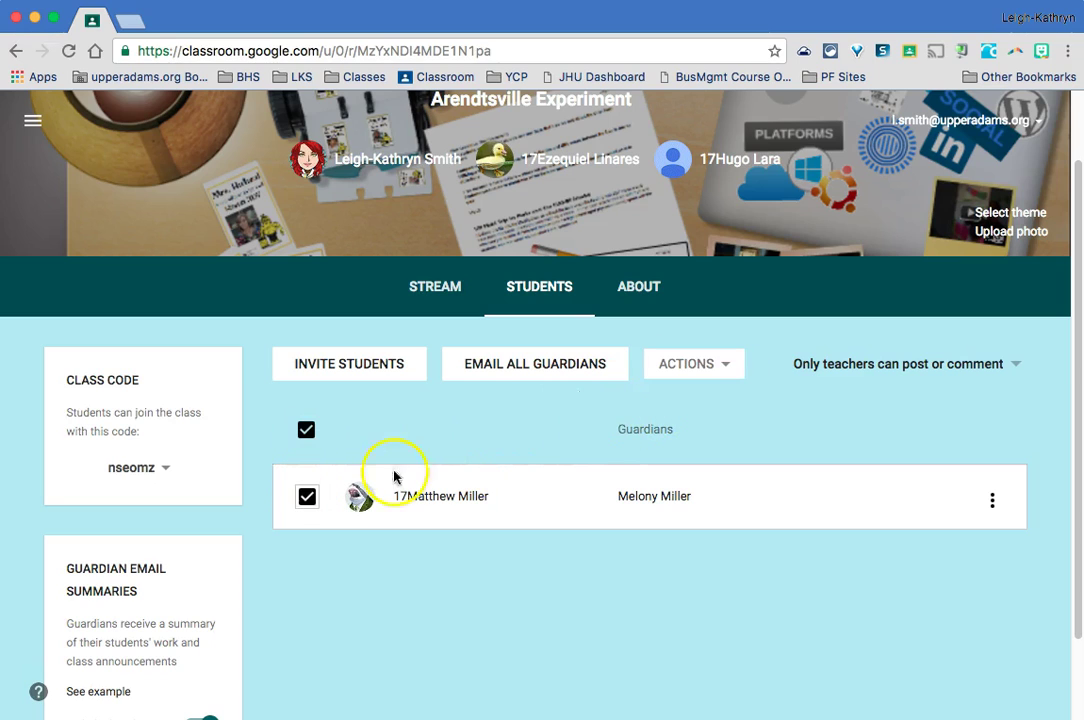
left_click(726, 362)
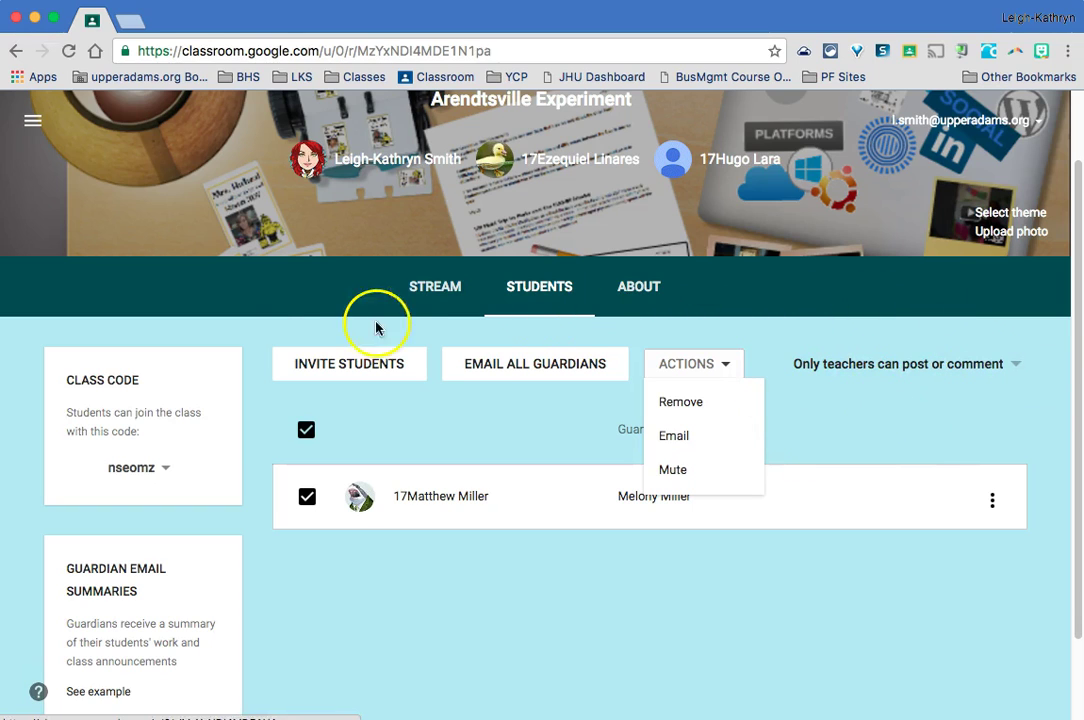
left_click(254, 336)
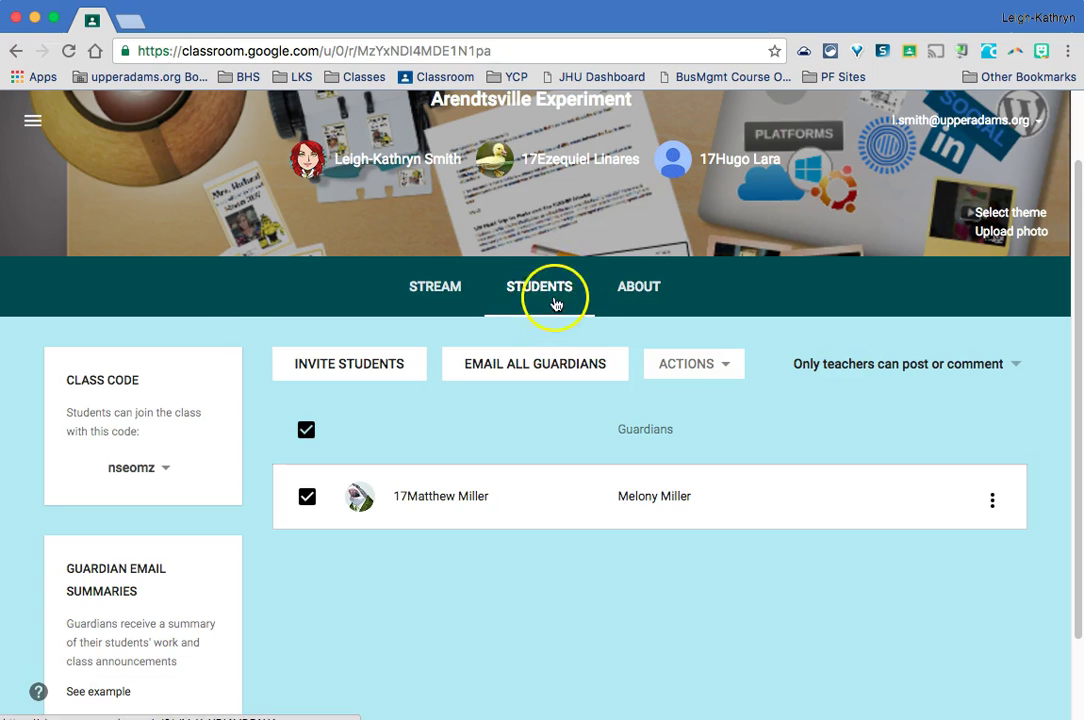
Examine the Guardian Email Summaries settings for the class
scroll(258, 363, "down", 1)
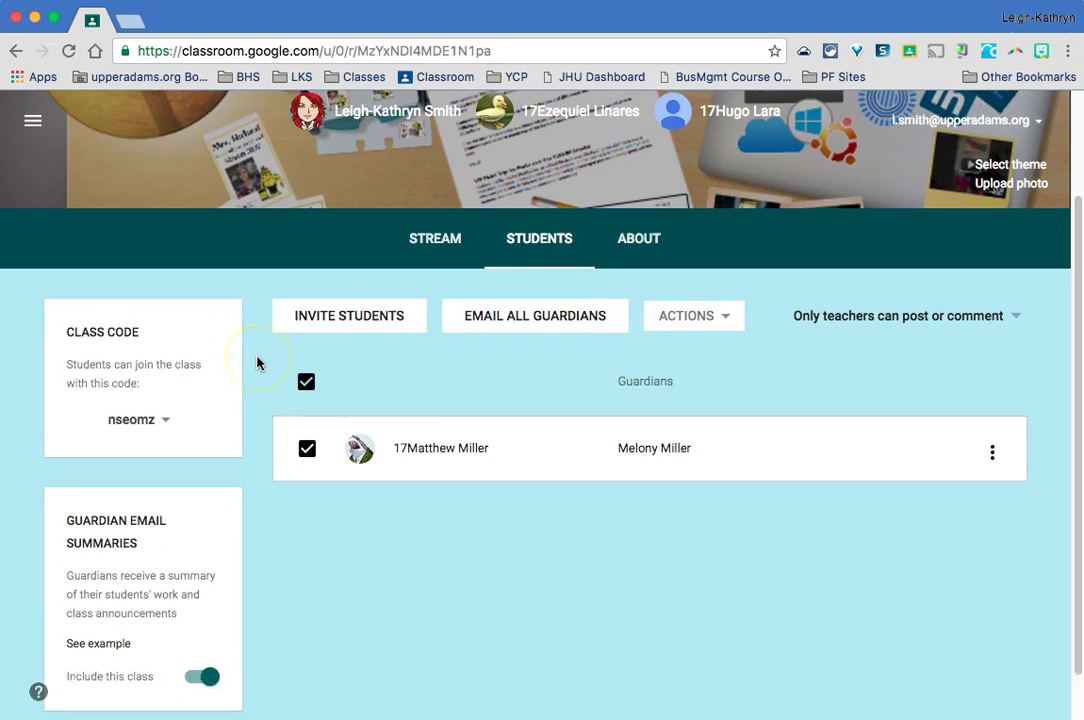
scroll(258, 362, "down", 2)
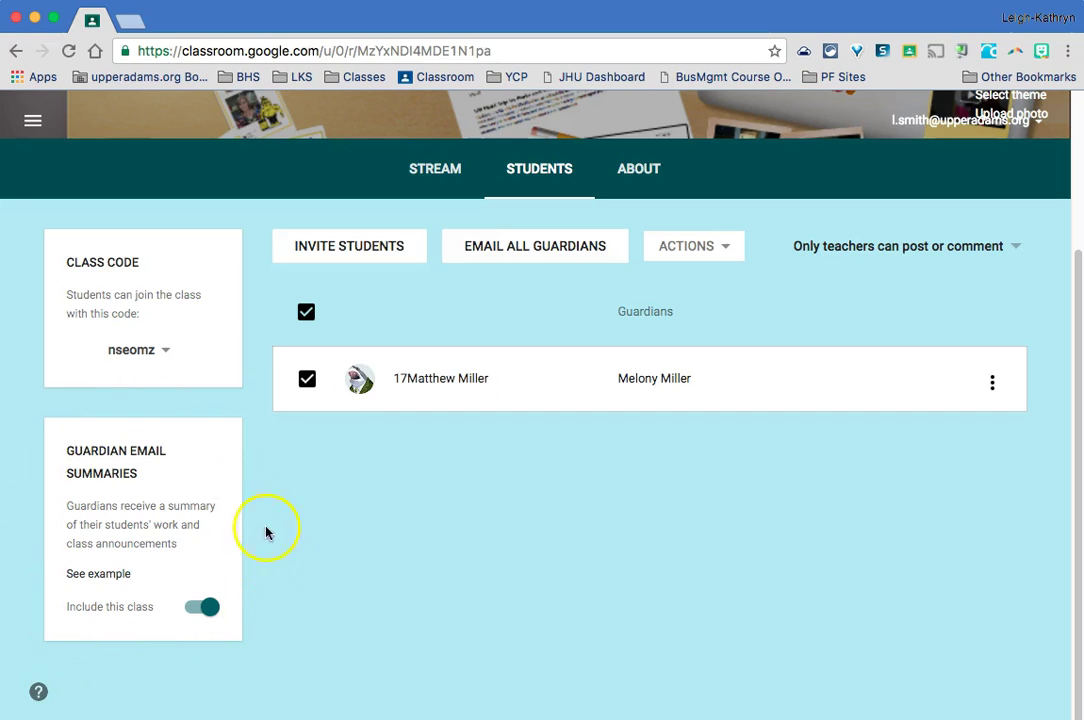
left_click(104, 428)
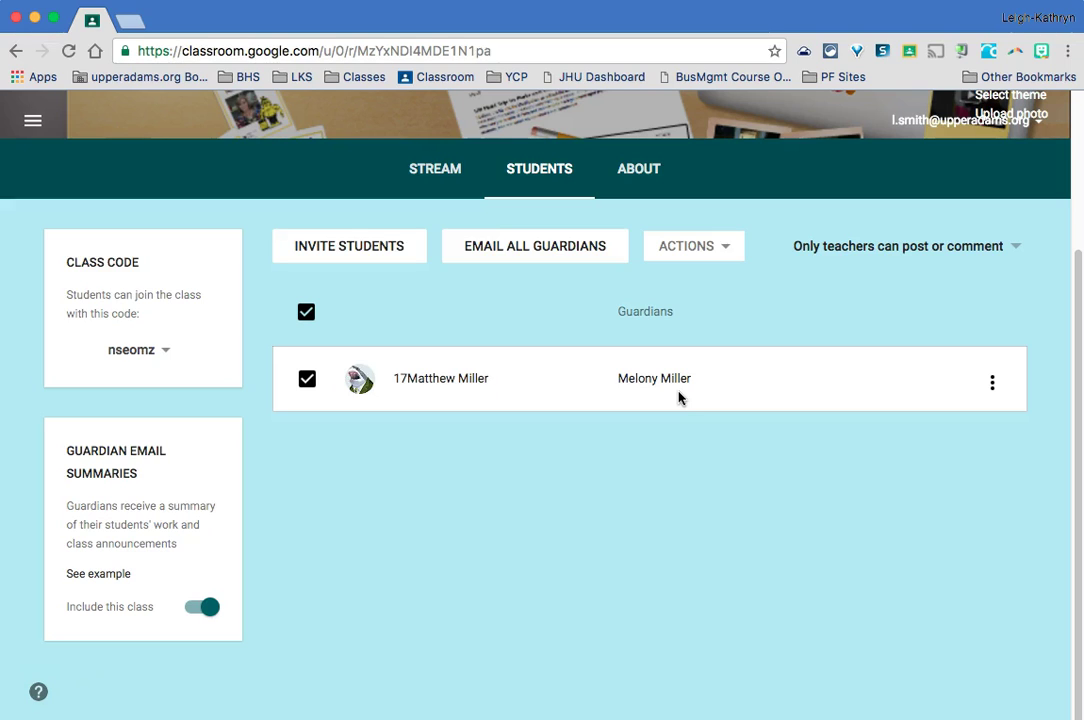
View the options for emailing the student and for emailing, inviting or removing guardians, and close them unused
left_click(992, 384)
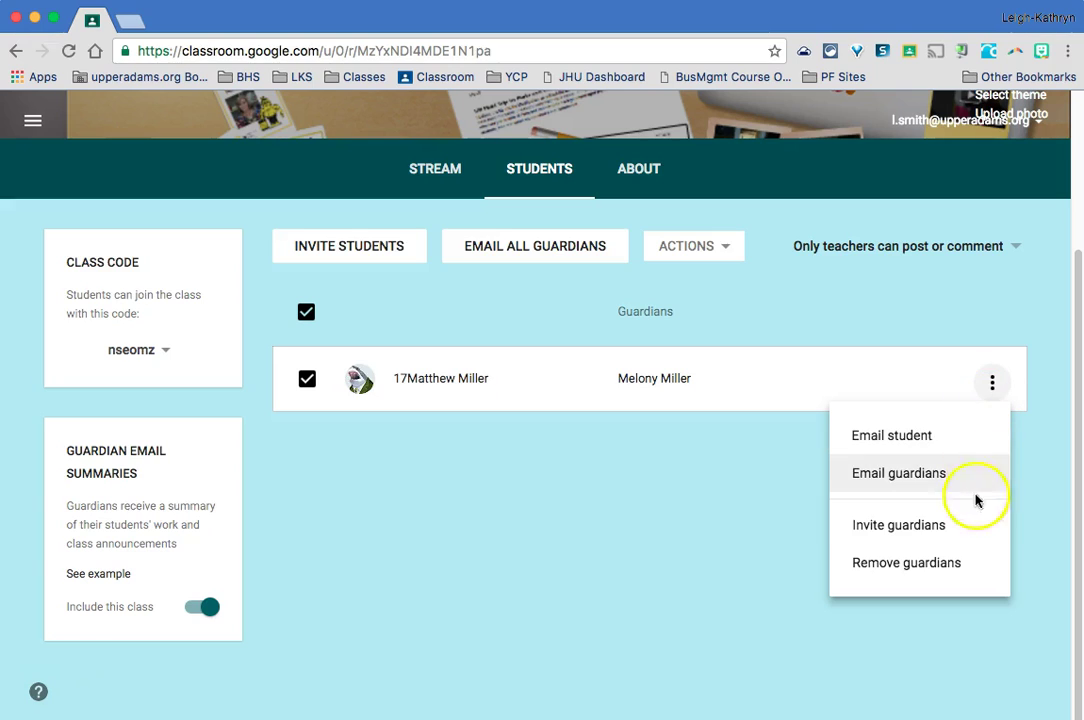
left_click(962, 568)
left_click(890, 520)
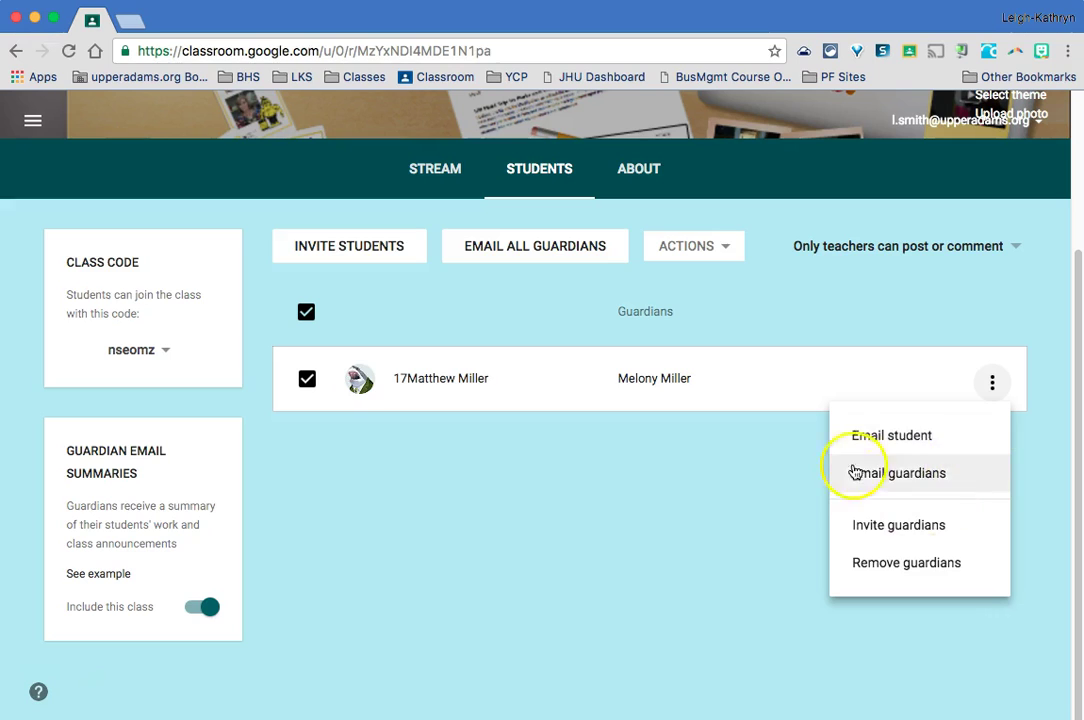
left_click(788, 451)
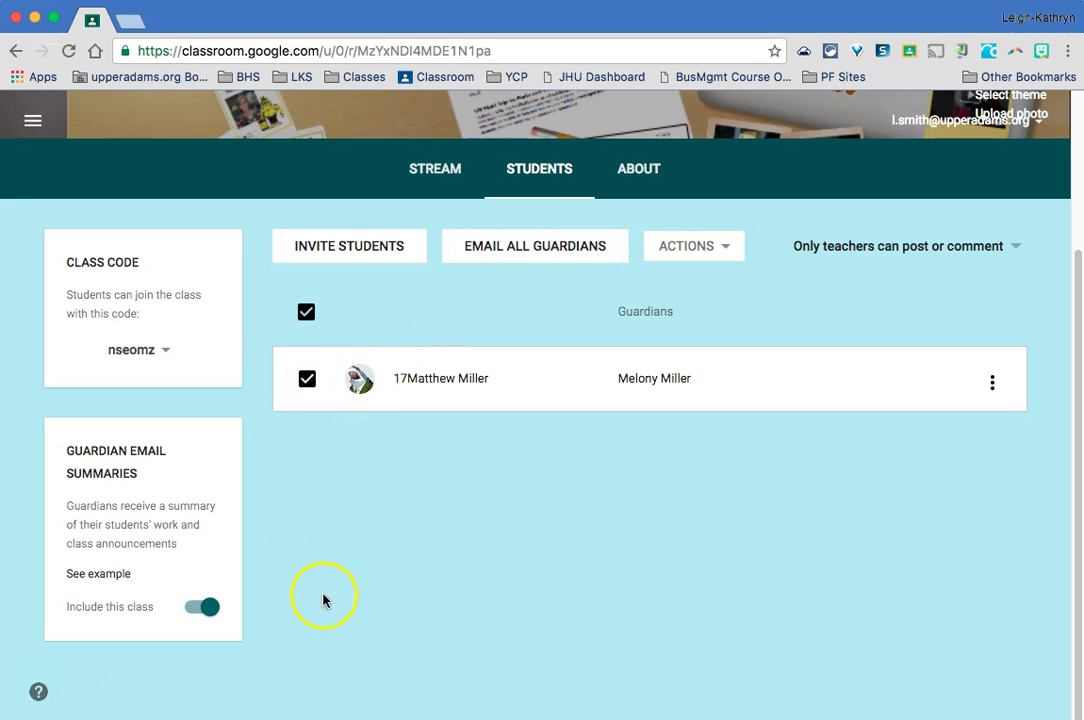
left_click(588, 247)
left_click(535, 489)
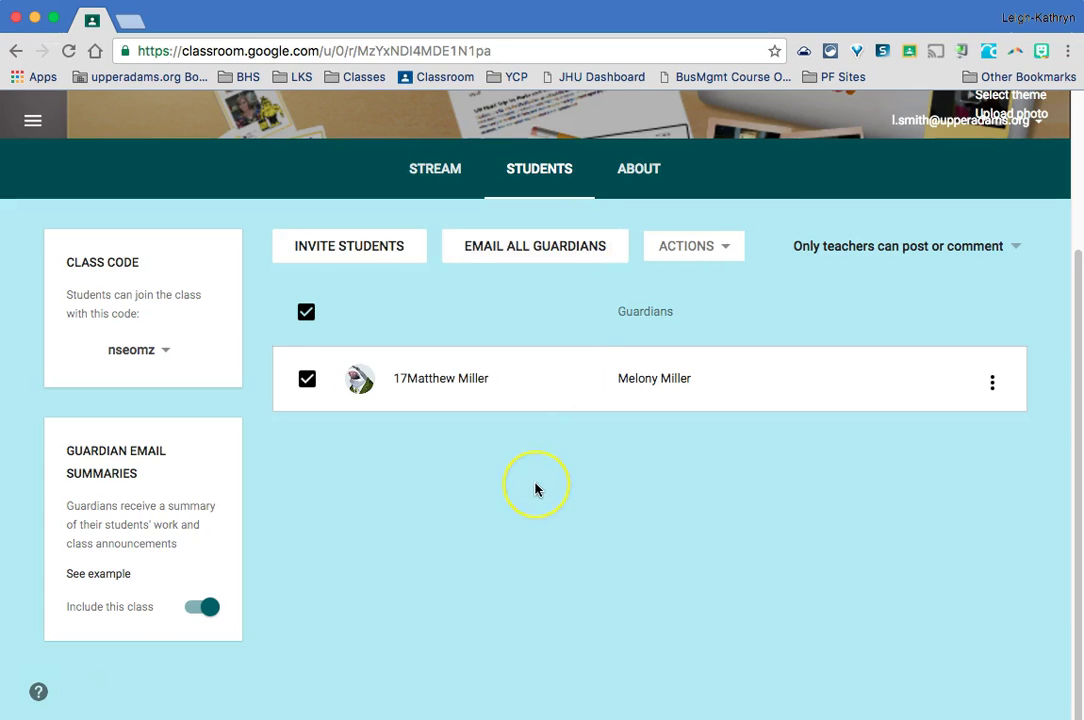
Open the class's About page and examine the teacher cards, room, Google Drive folder and calendar entries
scroll(560, 430, "up", 2)
left_click(593, 365)
left_click(641, 286)
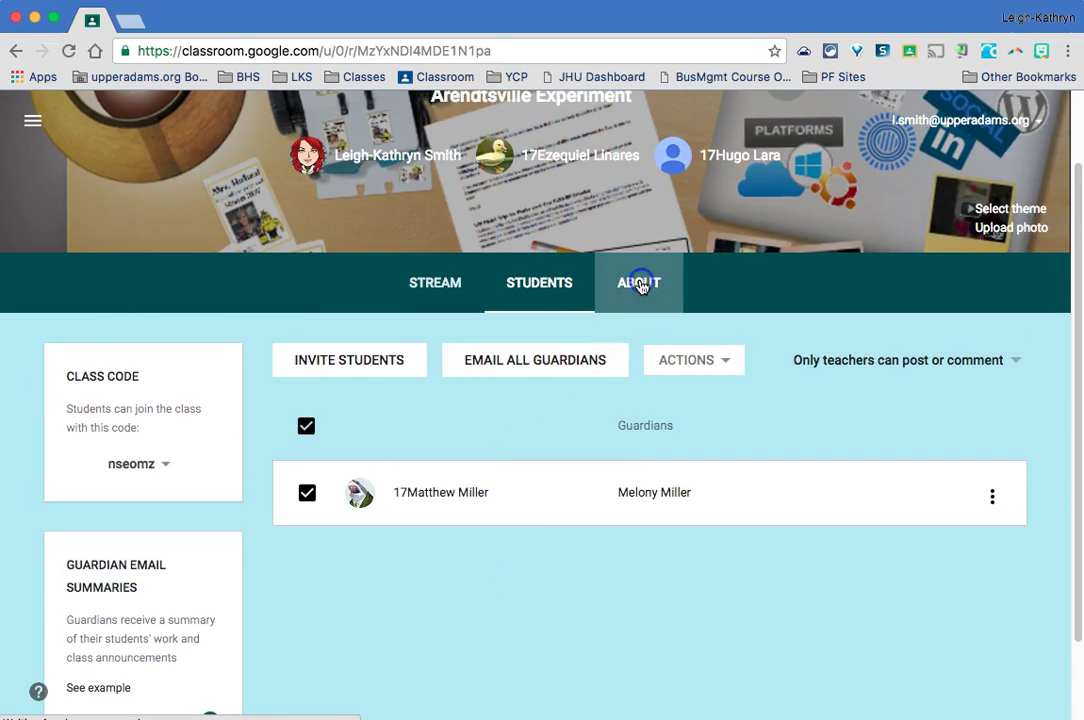
scroll(255, 468, "down", 3)
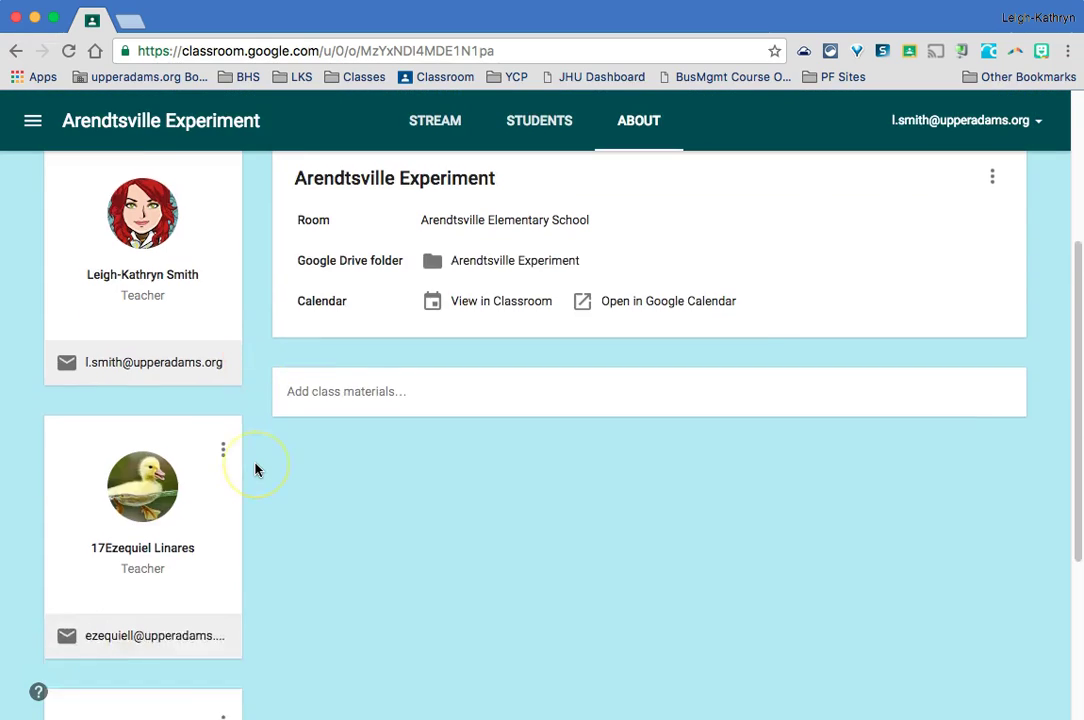
scroll(270, 410, "down", 1)
scroll(266, 445, "up", 3)
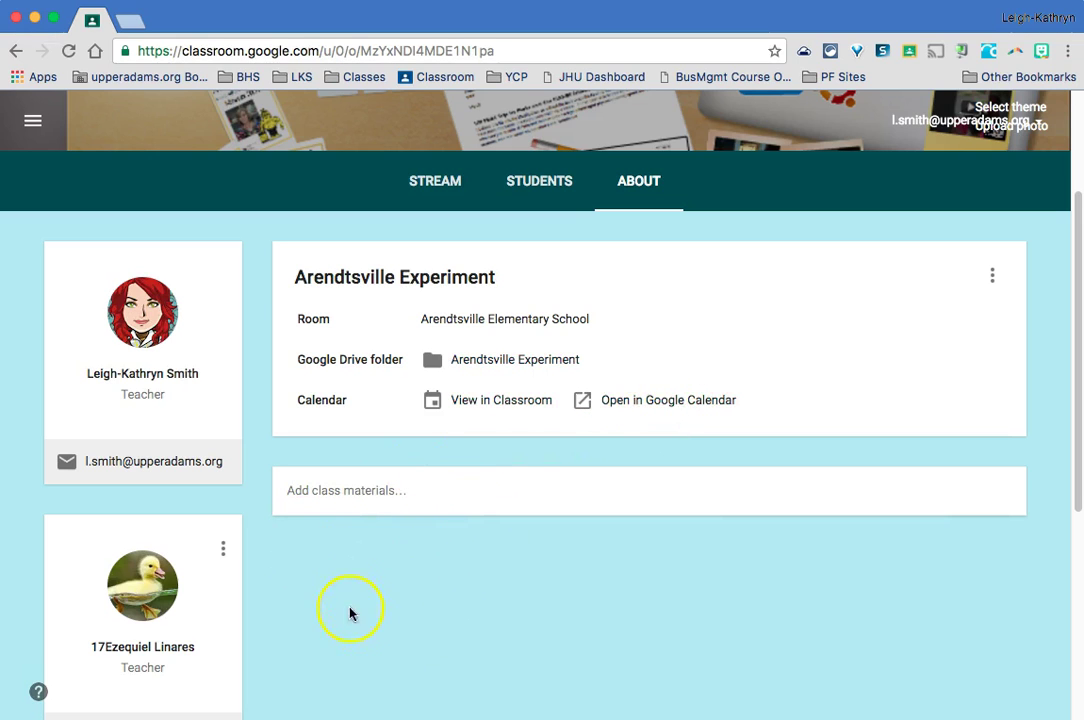
Start a new class material on the About page with the title "Desktop View"
left_click(373, 492)
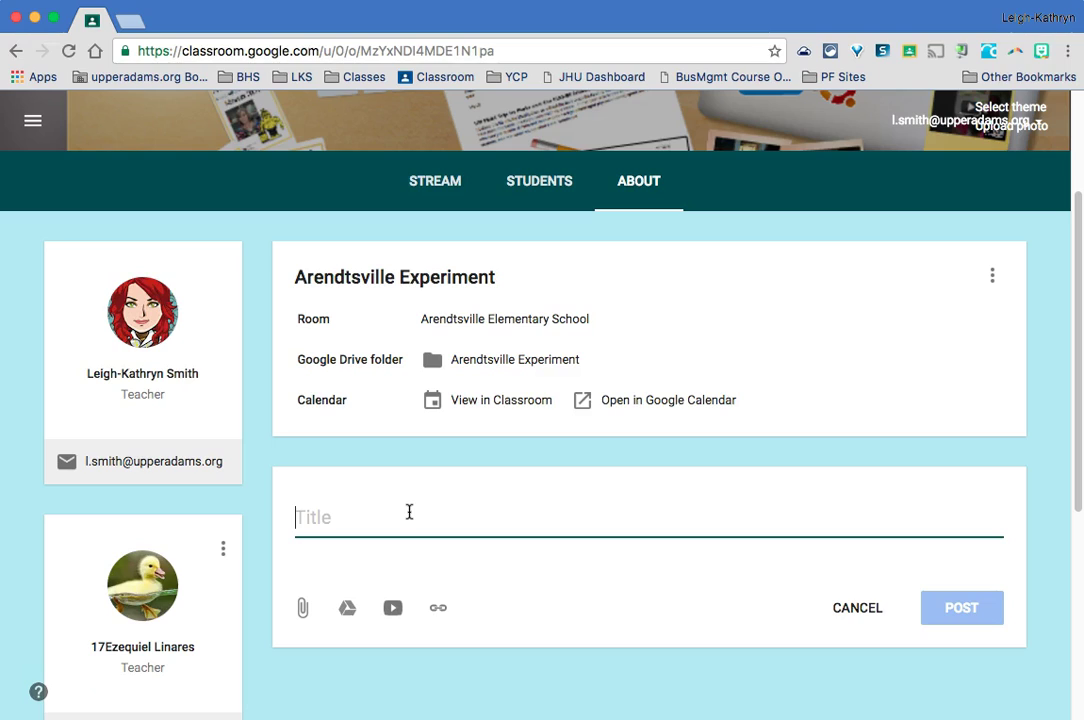
type("Desktop View")
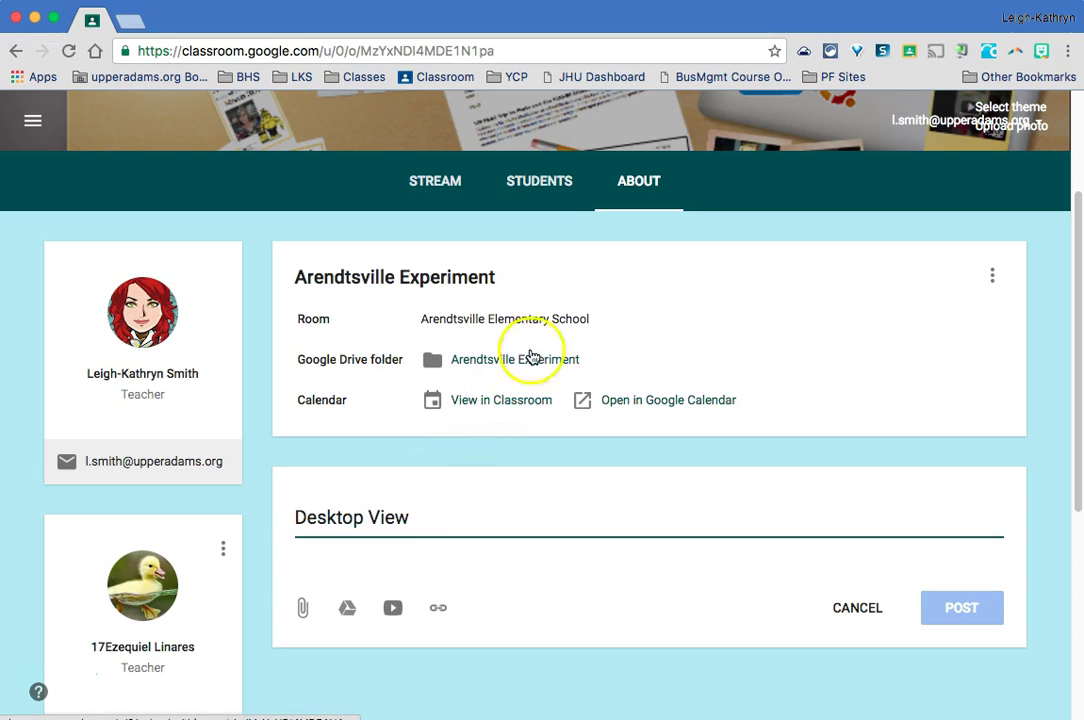
left_click(645, 196)
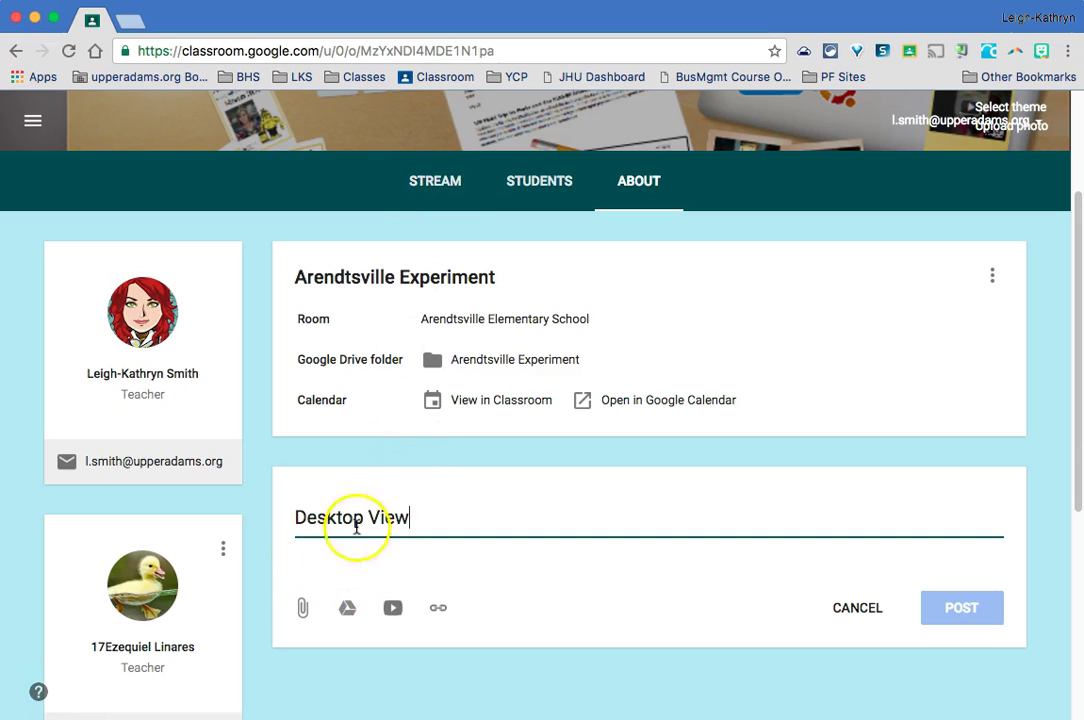
Attach "Screen Shot 2016-12-08 at 5.01.24 AM" from the computer's Desktop folder to the Desktop View material and post it
left_click(304, 609)
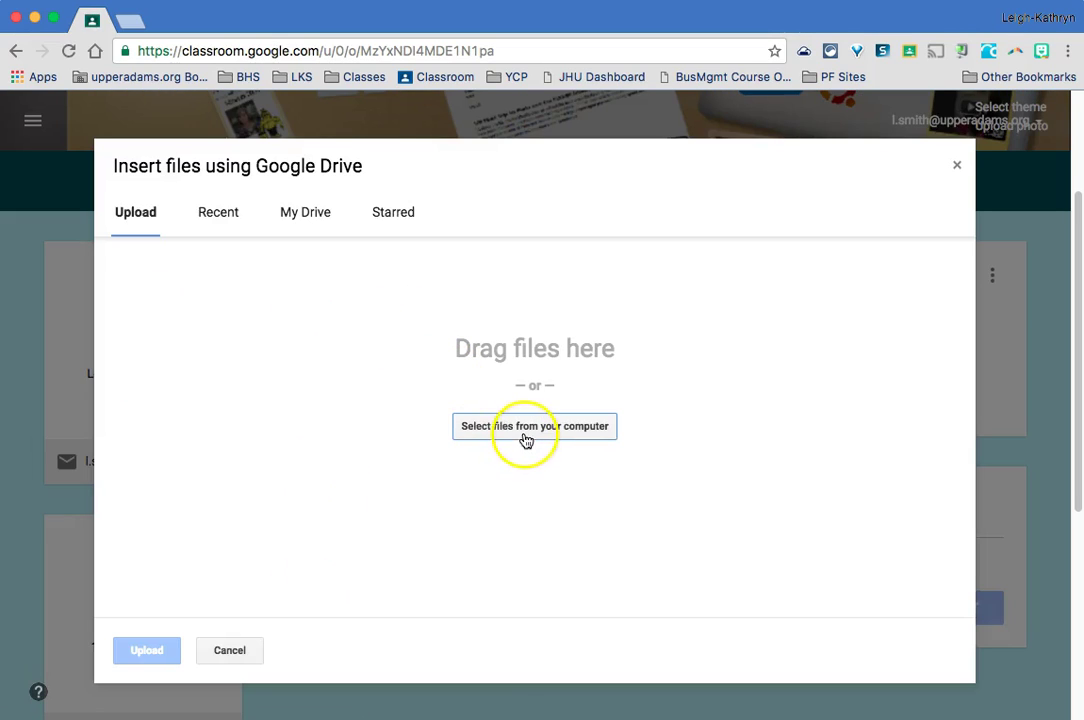
left_click(530, 432)
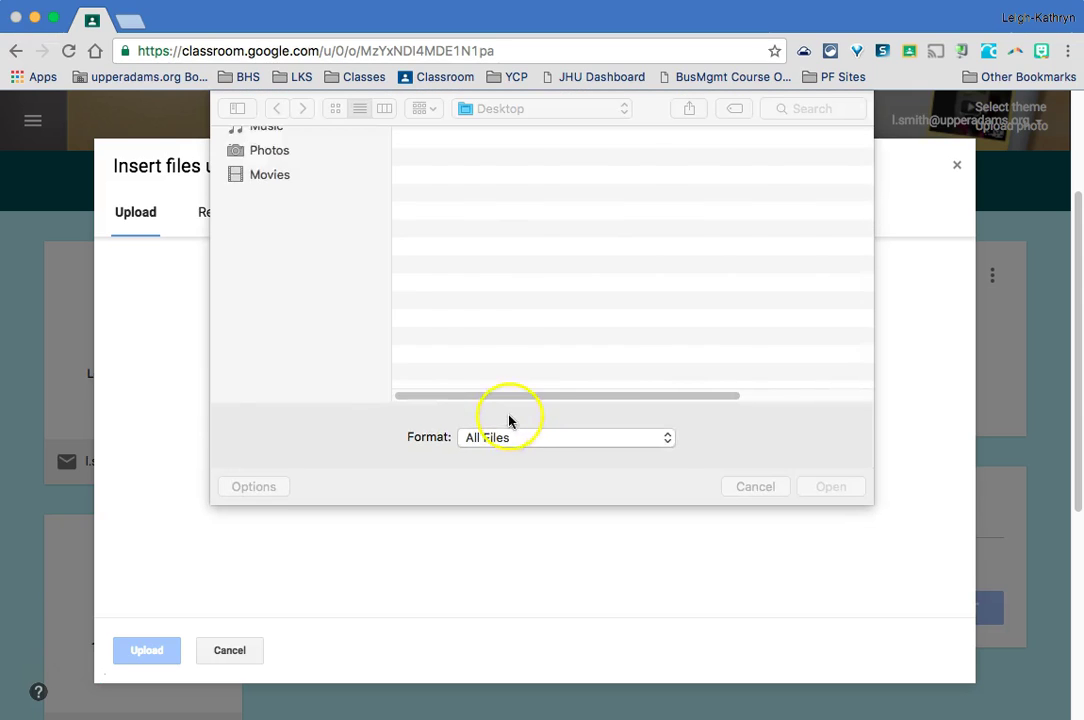
left_click(537, 160)
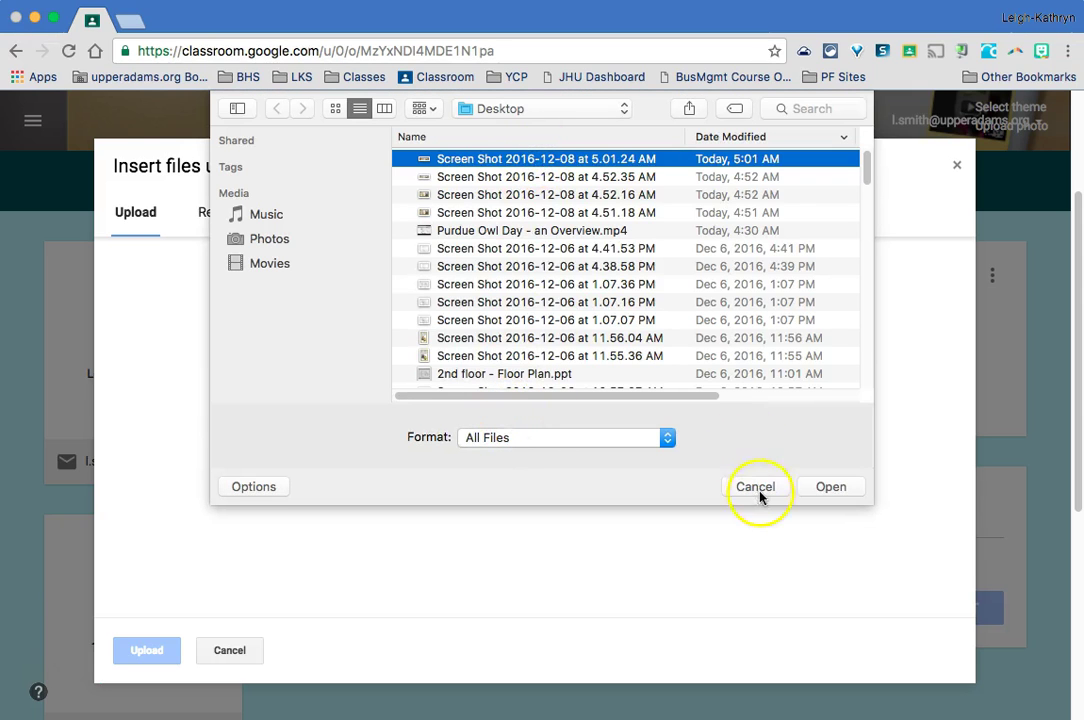
left_click(830, 488)
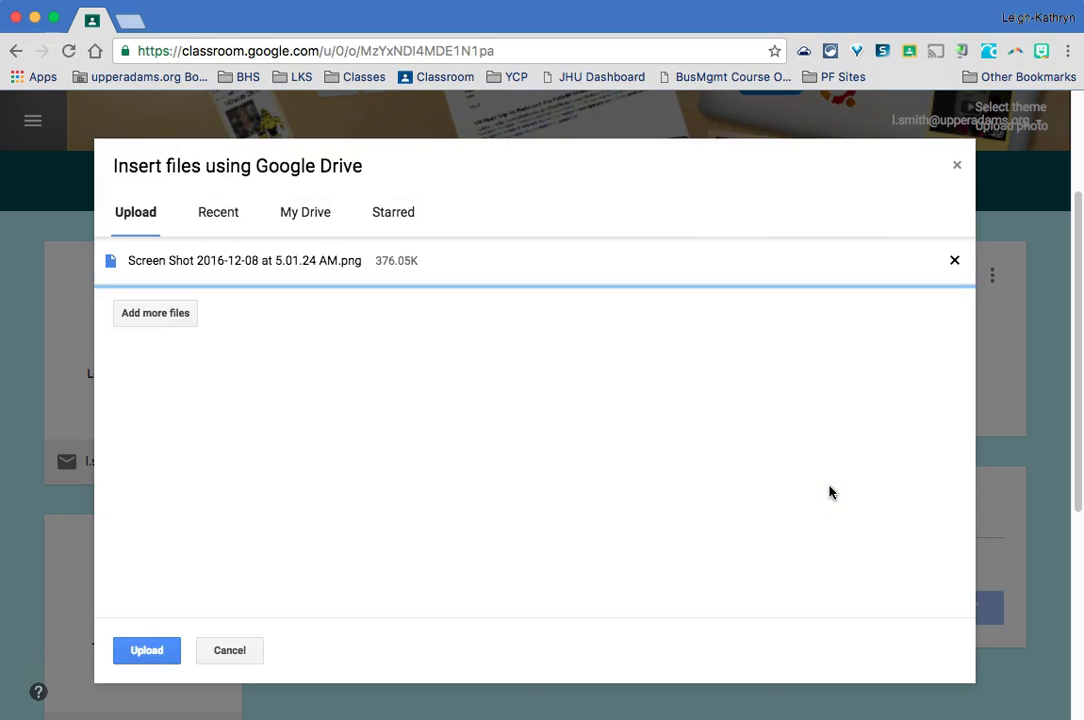
left_click(153, 655)
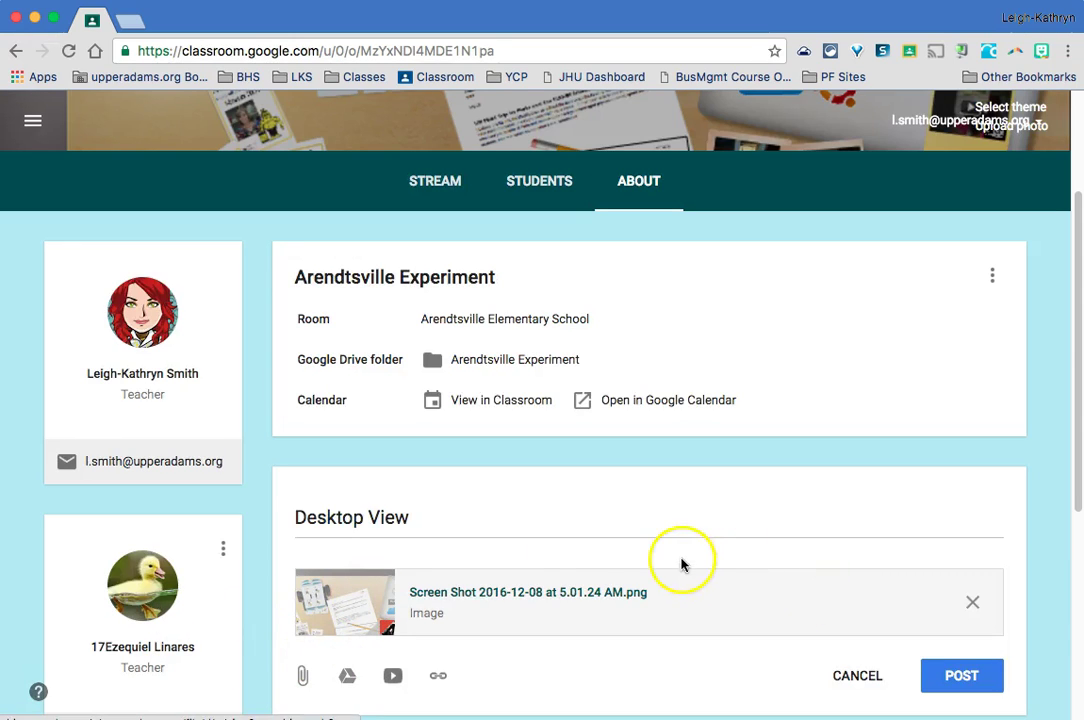
scroll(680, 564, "down", 3)
left_click(977, 558)
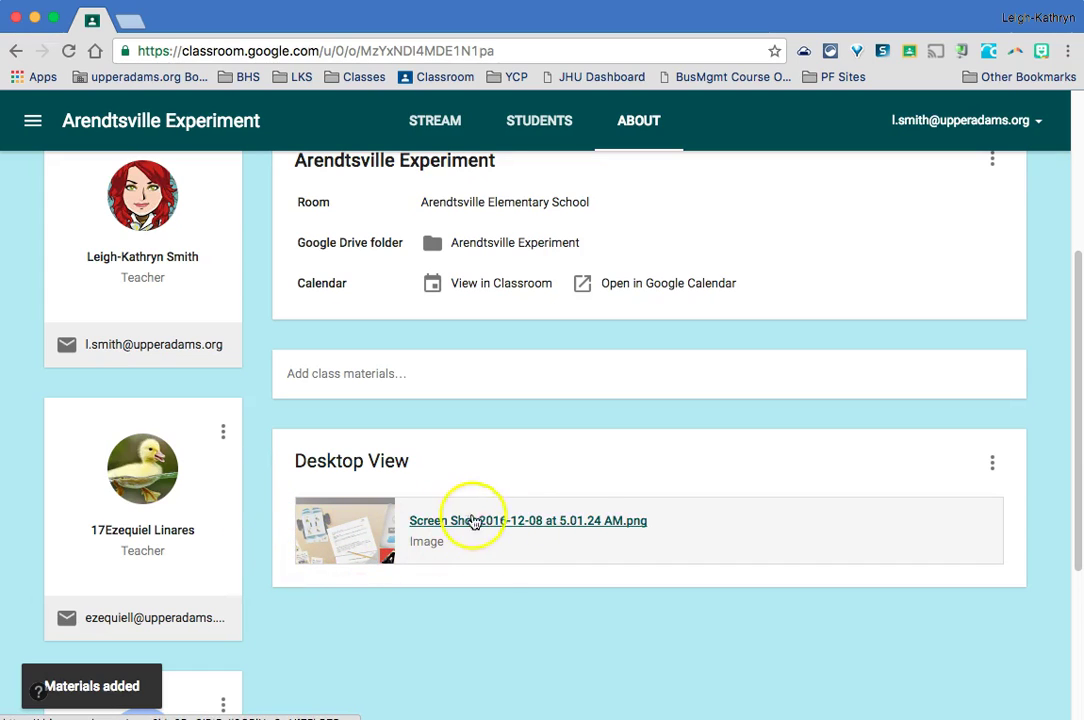
Start another class material titled "2-Hour Delay Schedule" and browse to the BHS - General folder in My Drive for its attachment
left_click(480, 378)
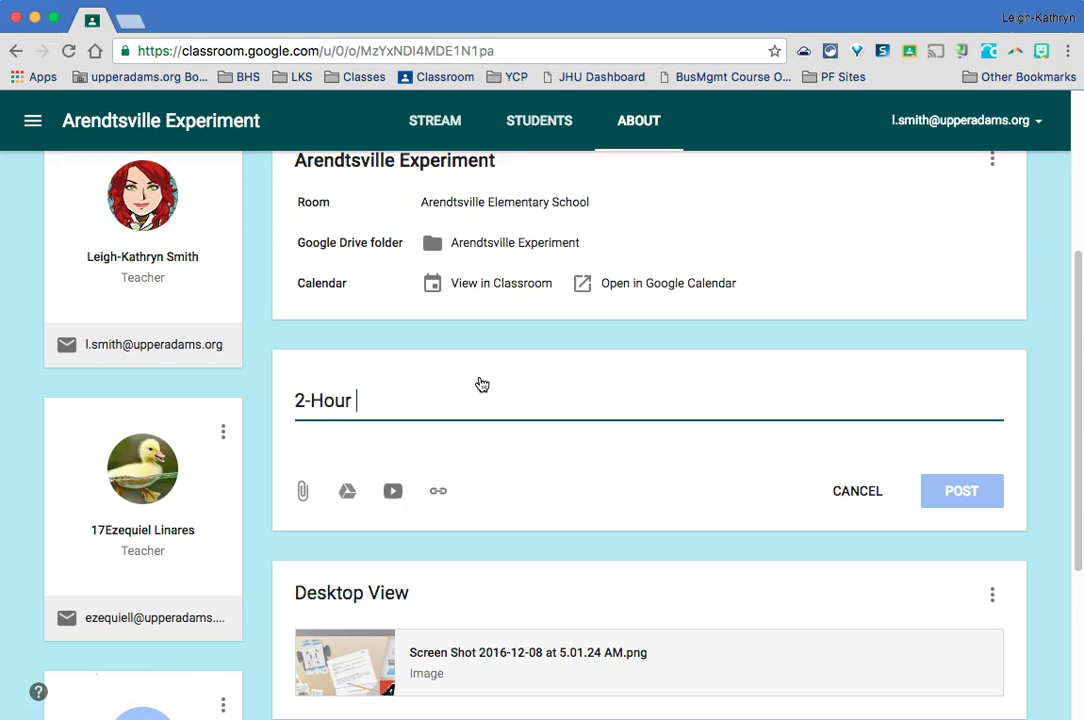
type("2-Hour Delay Schedule")
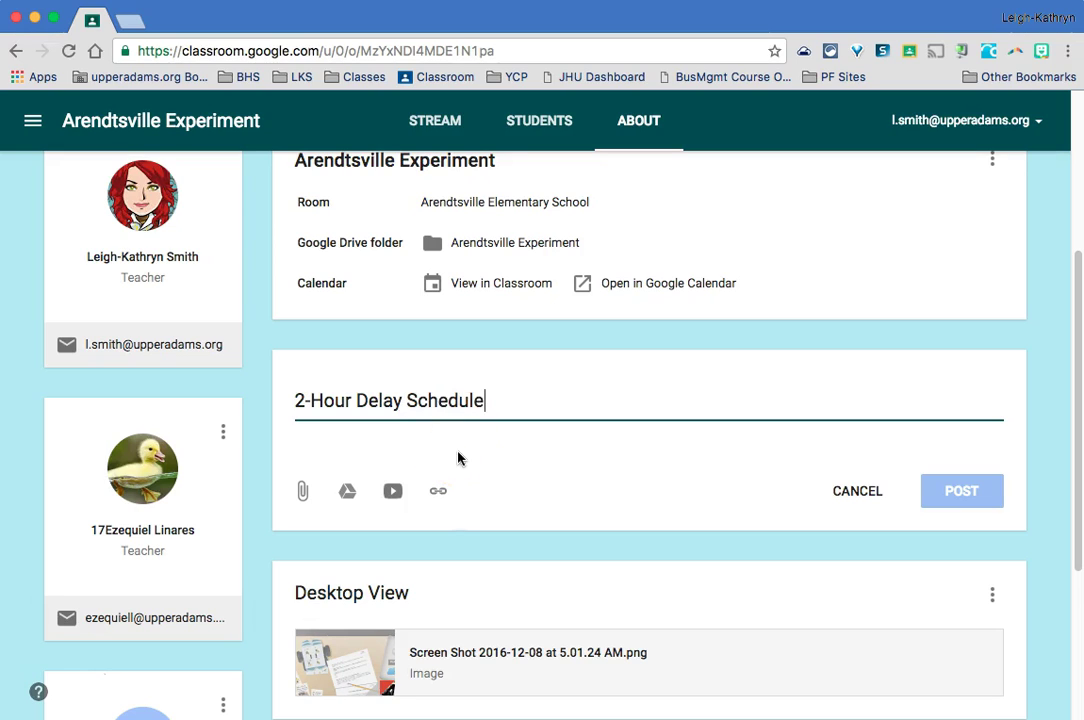
left_click(347, 491)
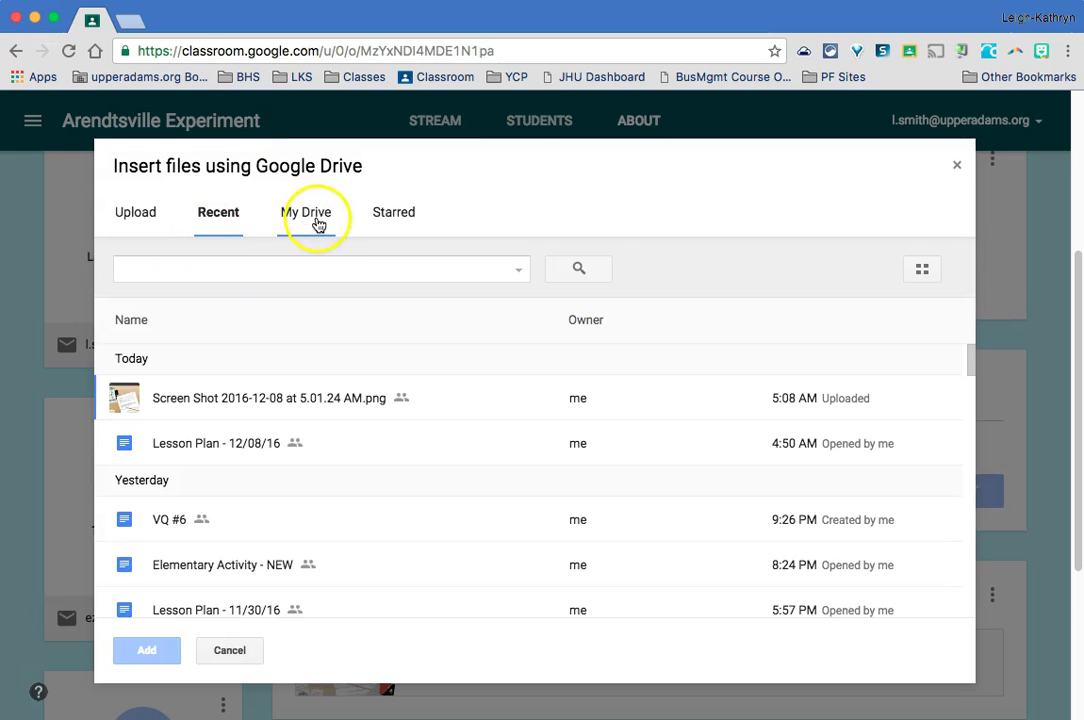
left_click(316, 220)
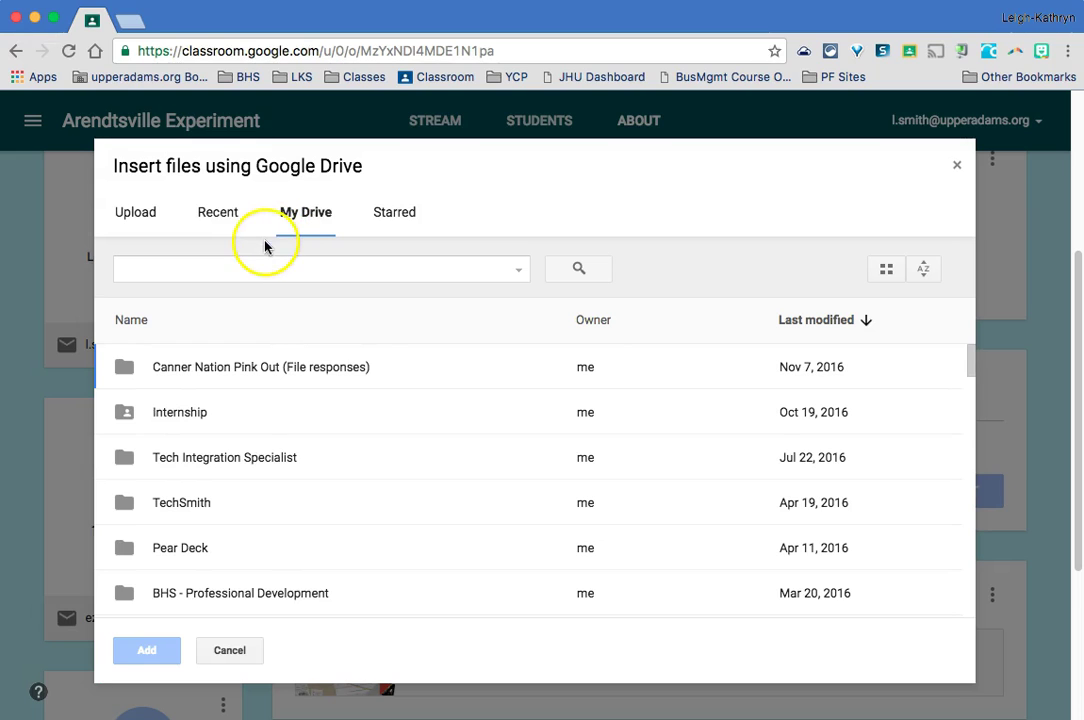
scroll(232, 515, "down", 4)
scroll(232, 520, "down", 5)
left_click(211, 437)
double_click(211, 437)
left_click(213, 384)
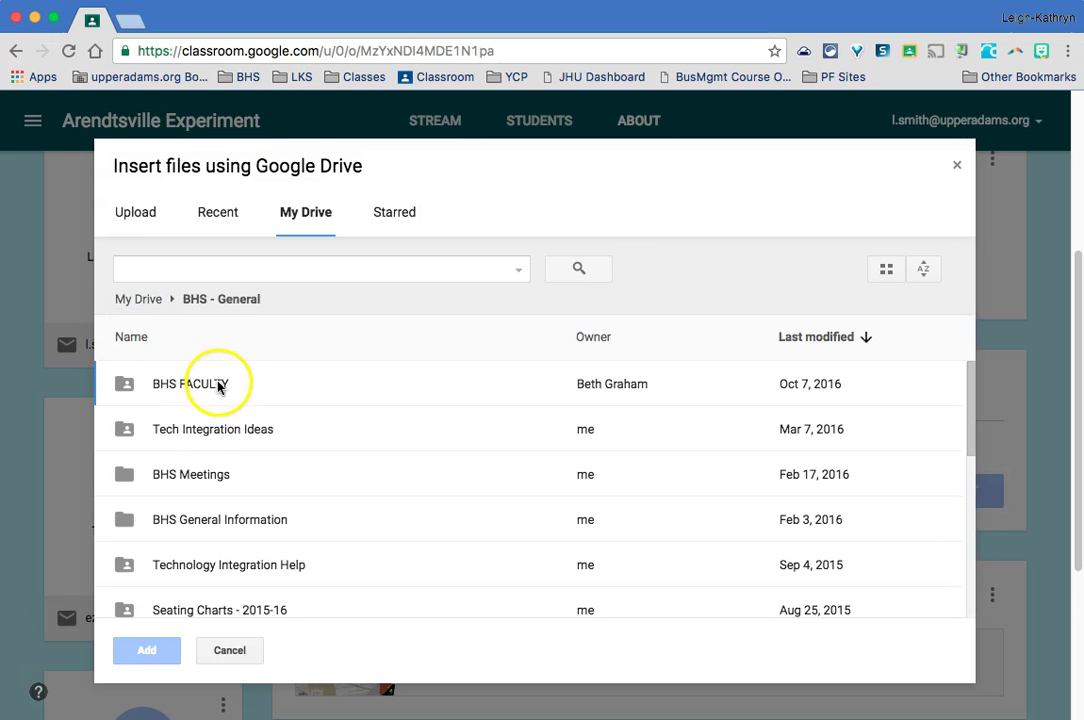
double_click(218, 385)
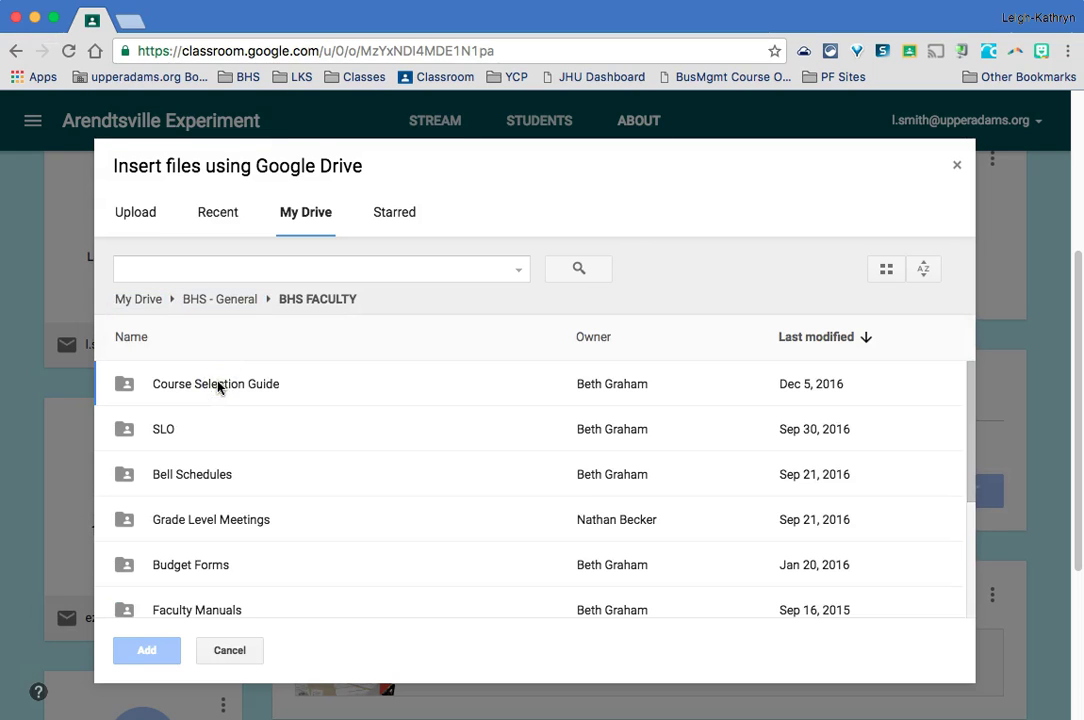
scroll(220, 409, "down", 5)
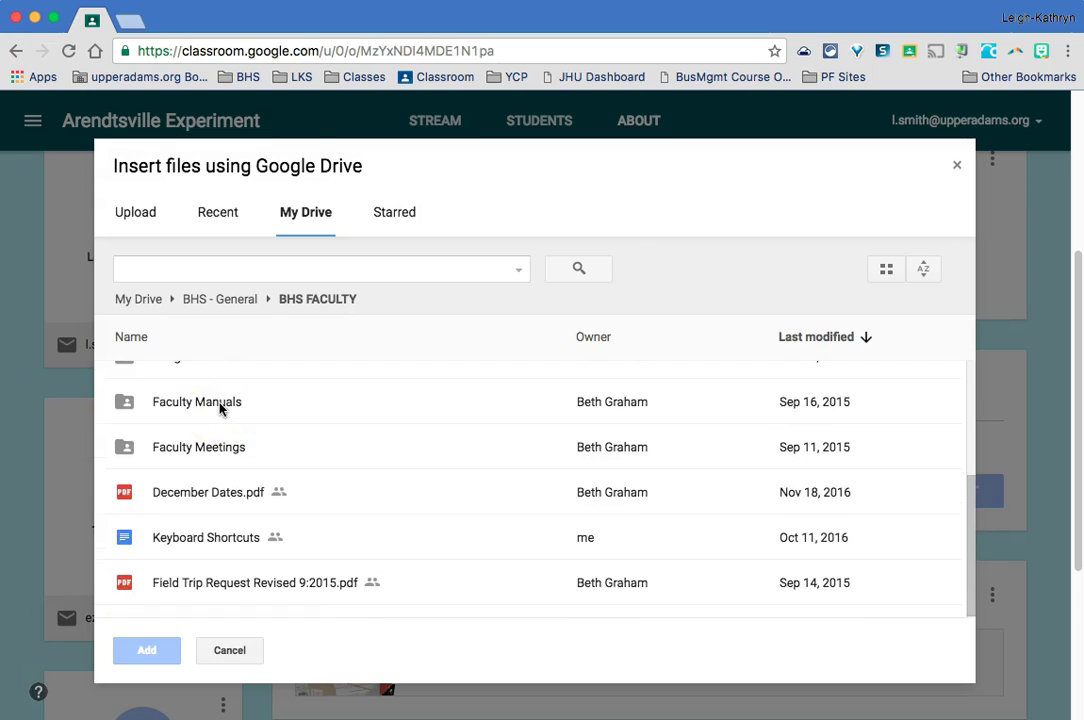
scroll(220, 409, "up", 5)
left_click(231, 300)
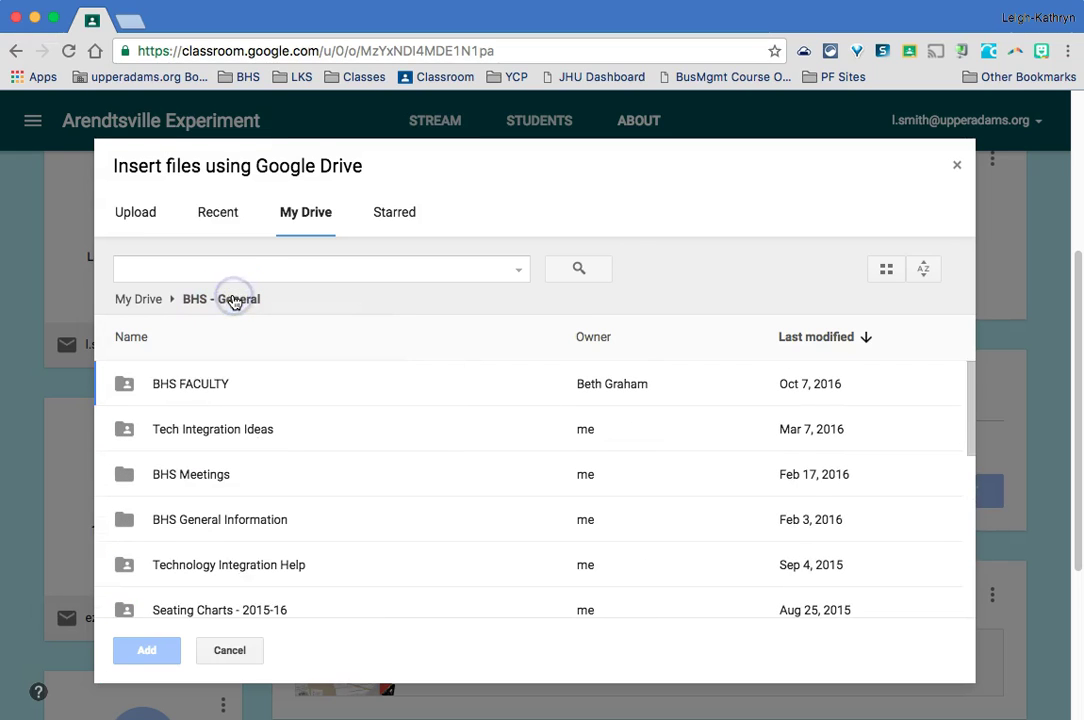
Attach "2-Hour Delay Schedule 2014-15.png" from the Bell Schedules folder inside BHS General Information and post the material
scroll(243, 528, "down", 2)
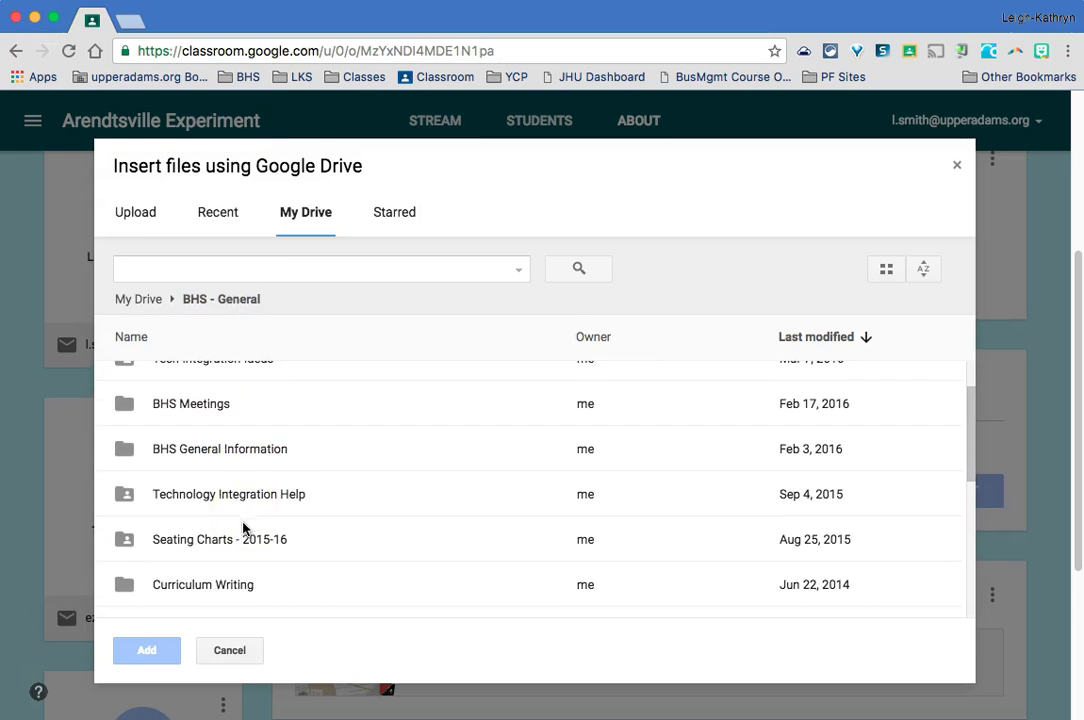
double_click(216, 448)
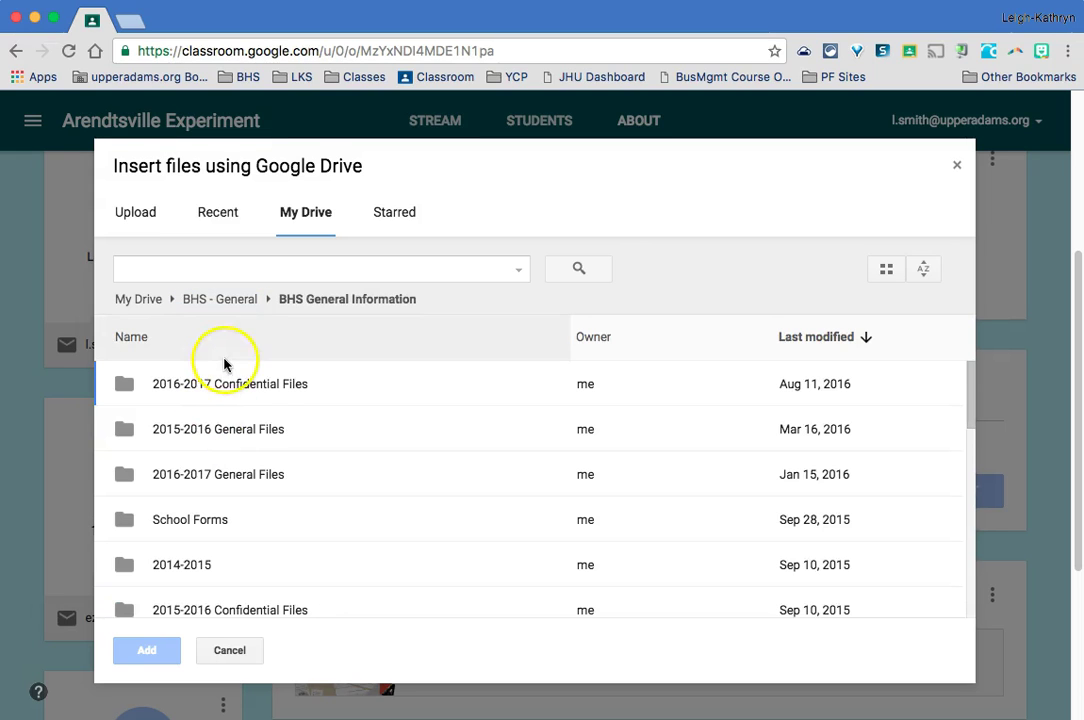
scroll(250, 420, "down", 4)
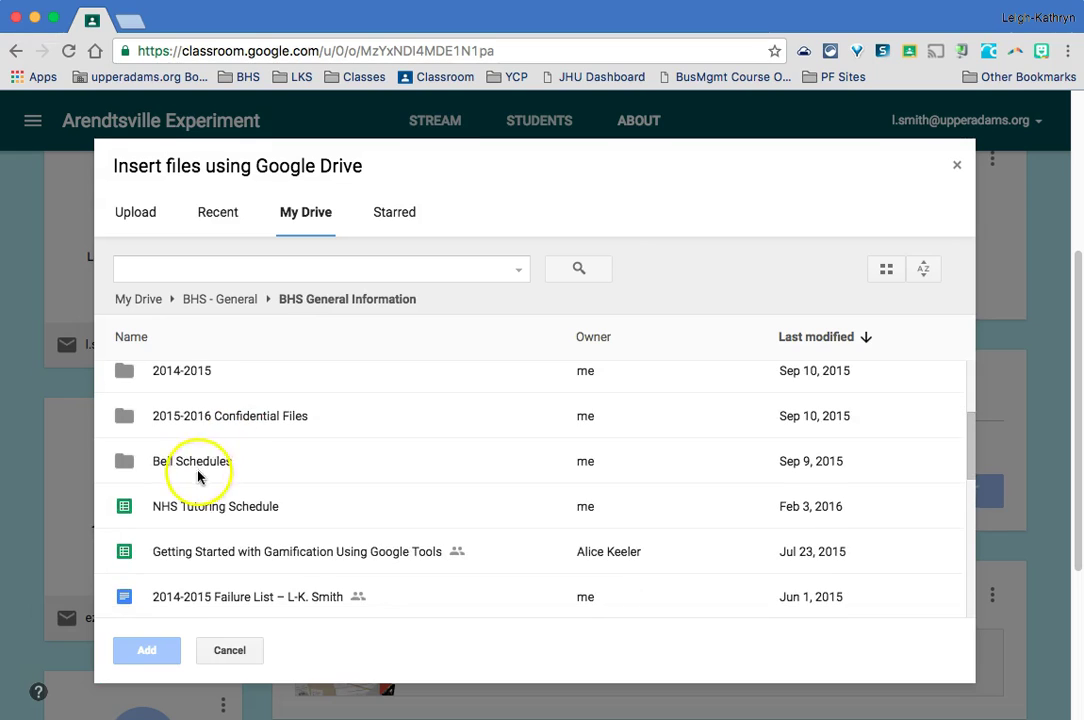
double_click(195, 462)
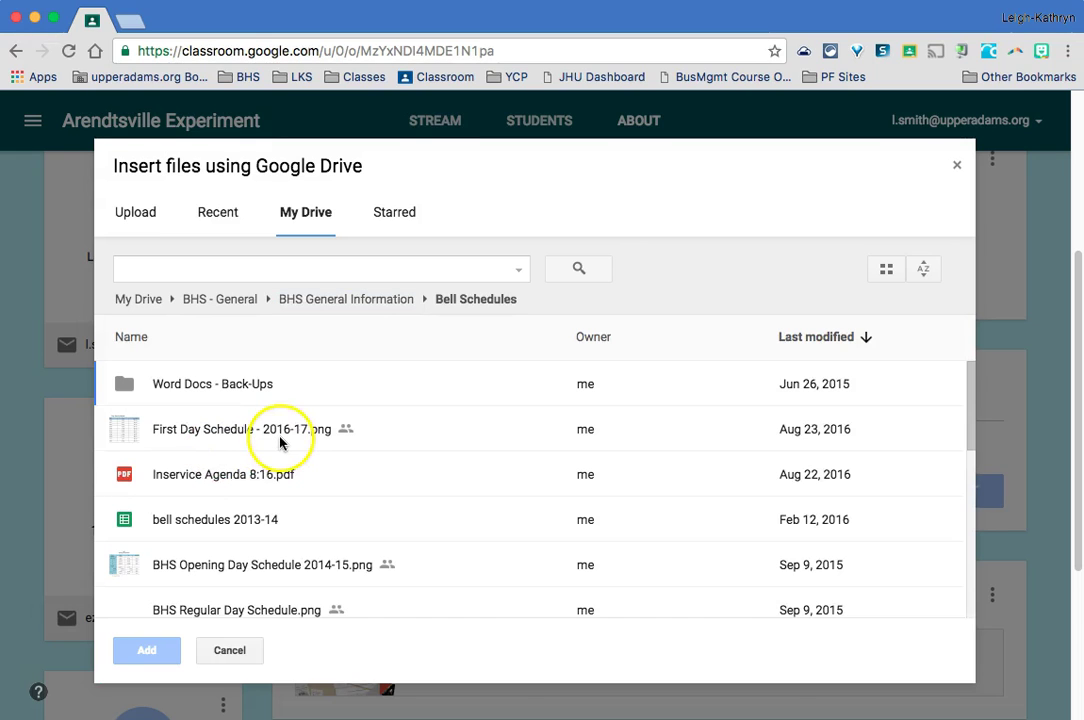
scroll(283, 476, "down", 4)
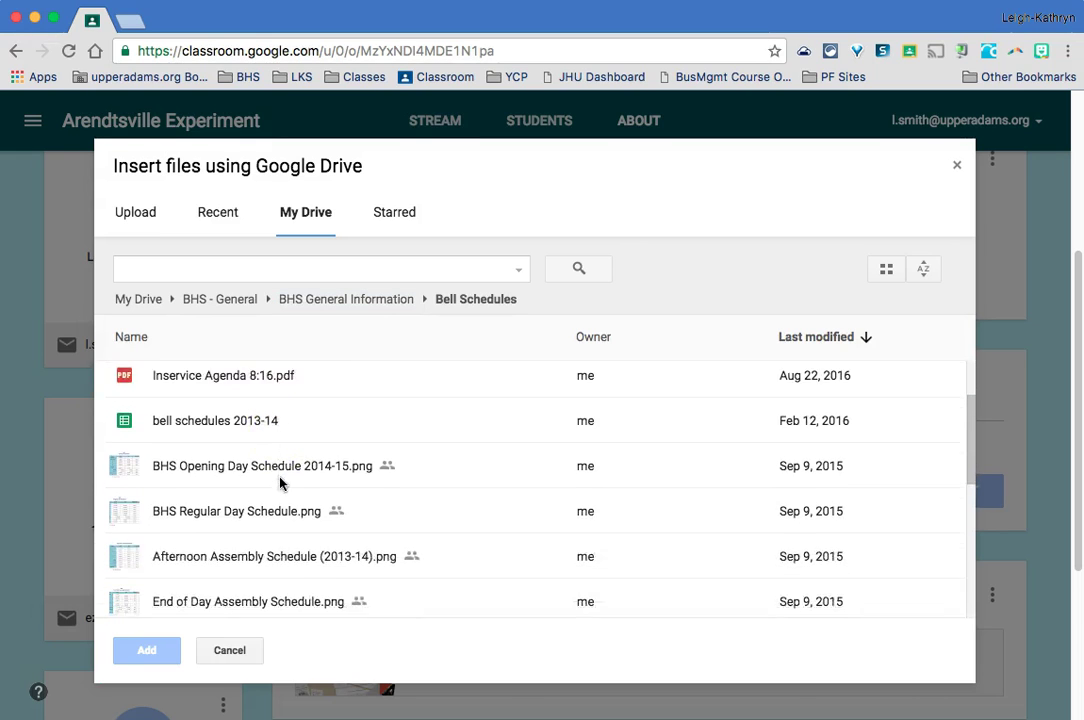
scroll(283, 484, "down", 3)
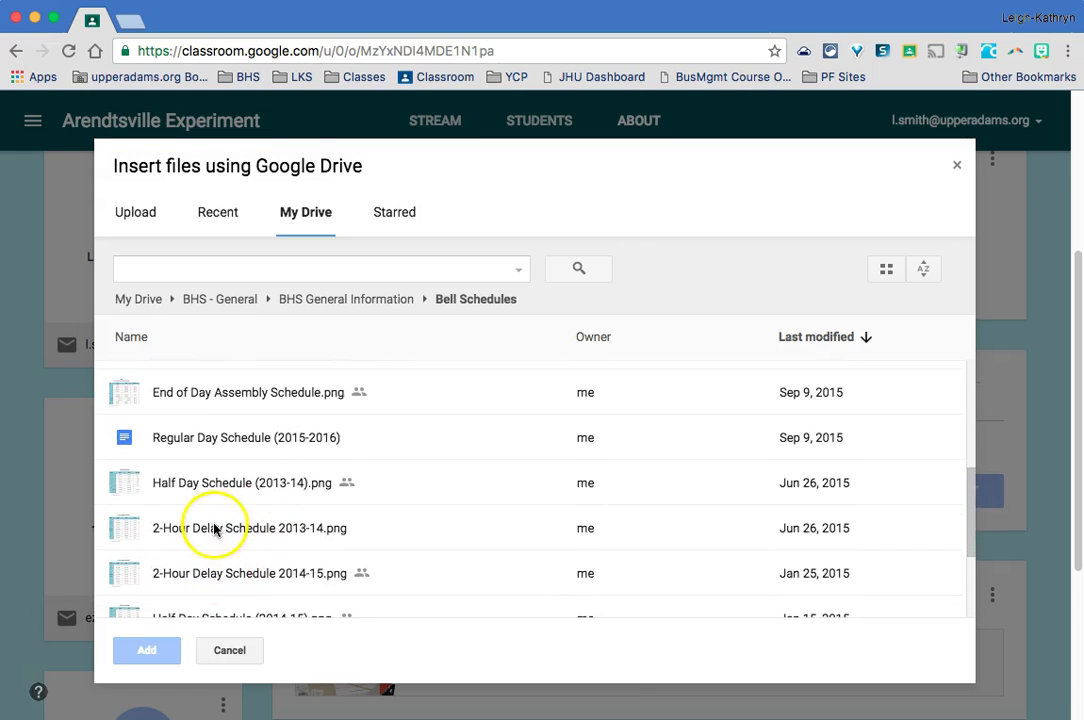
double_click(220, 574)
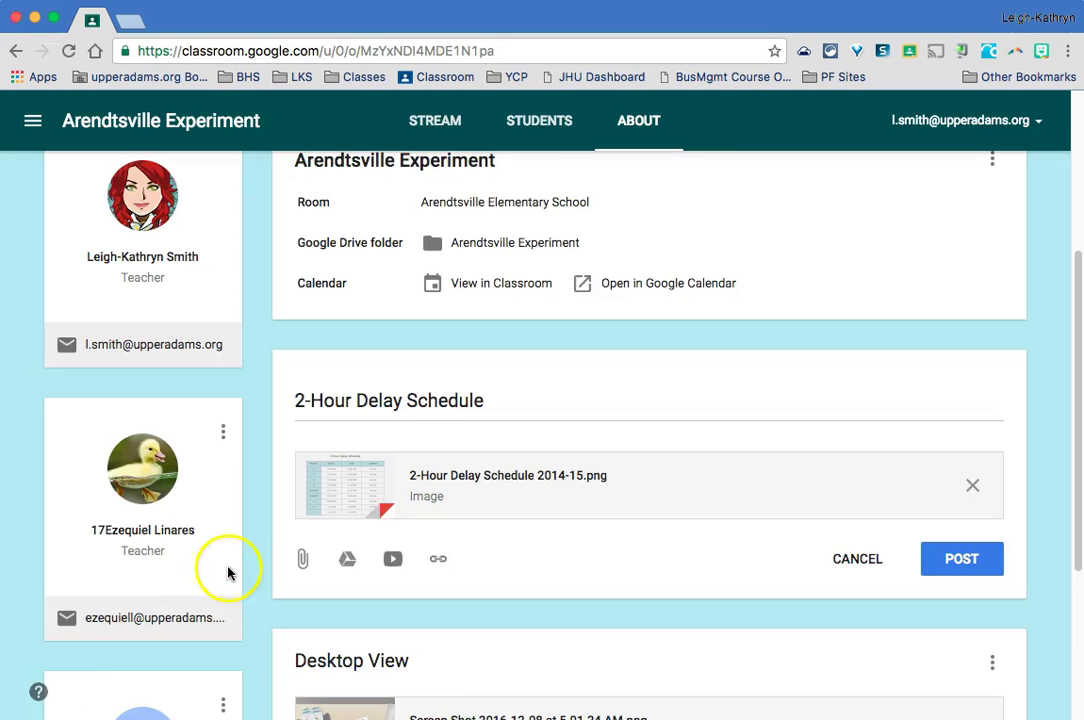
left_click(962, 566)
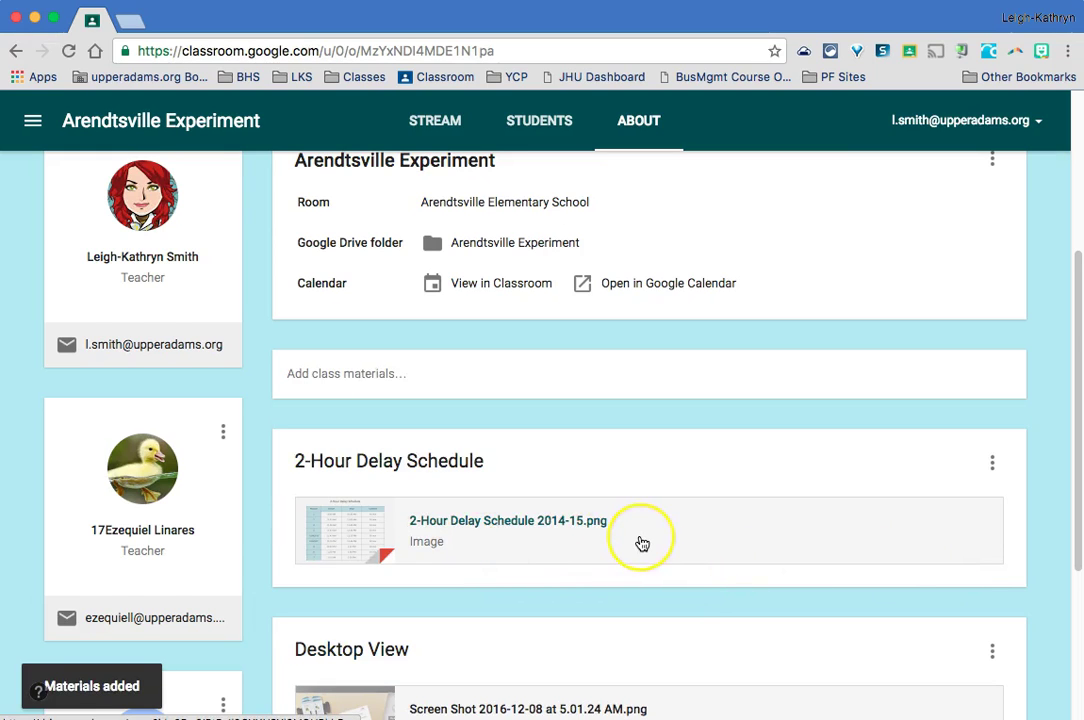
View the Edit and Delete options of the Desktop View material, and close them without choosing either
scroll(642, 543, "down", 3)
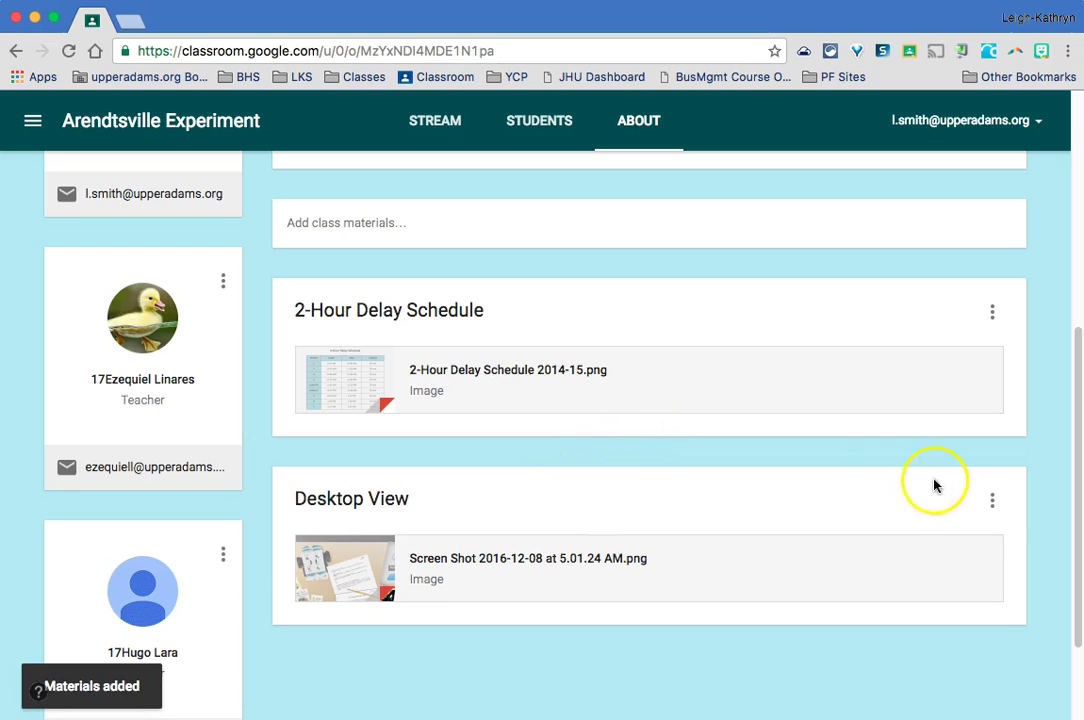
left_click(993, 508)
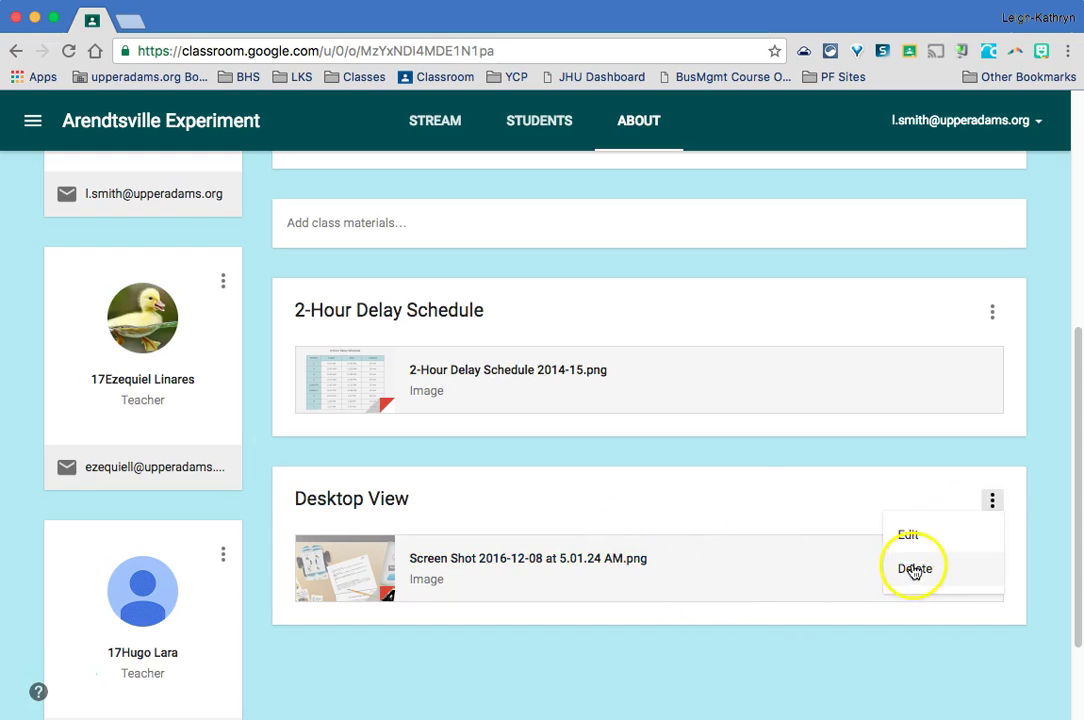
left_click(742, 486)
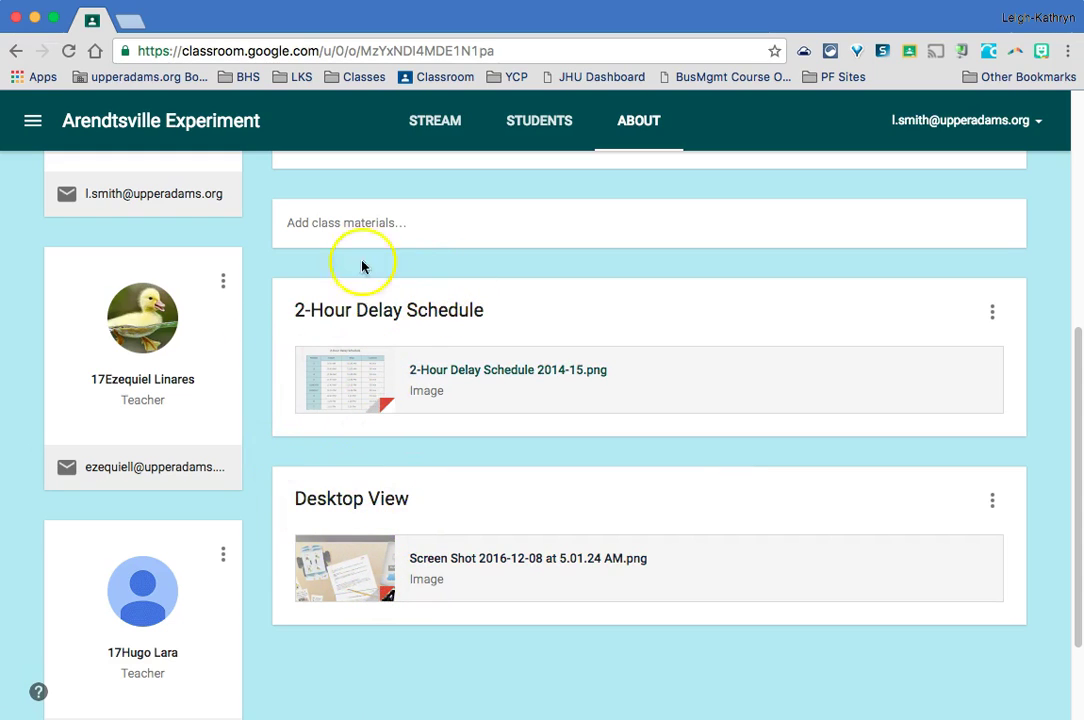
scroll(440, 355, "down", 3)
scroll(440, 352, "up", 10)
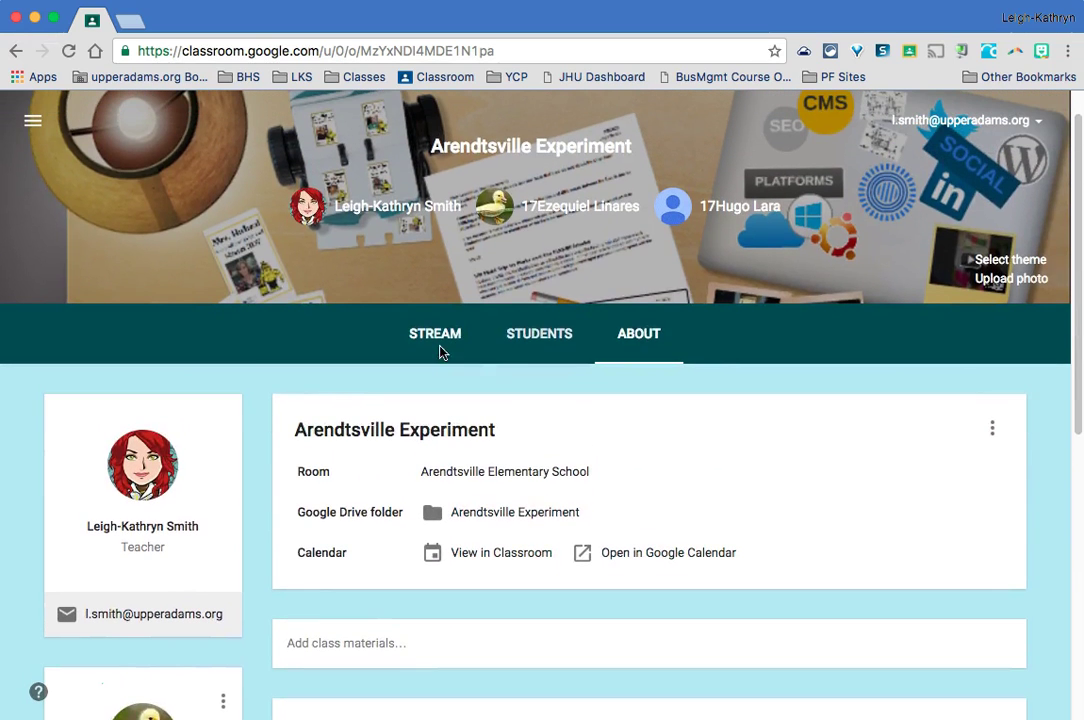
left_click(648, 340)
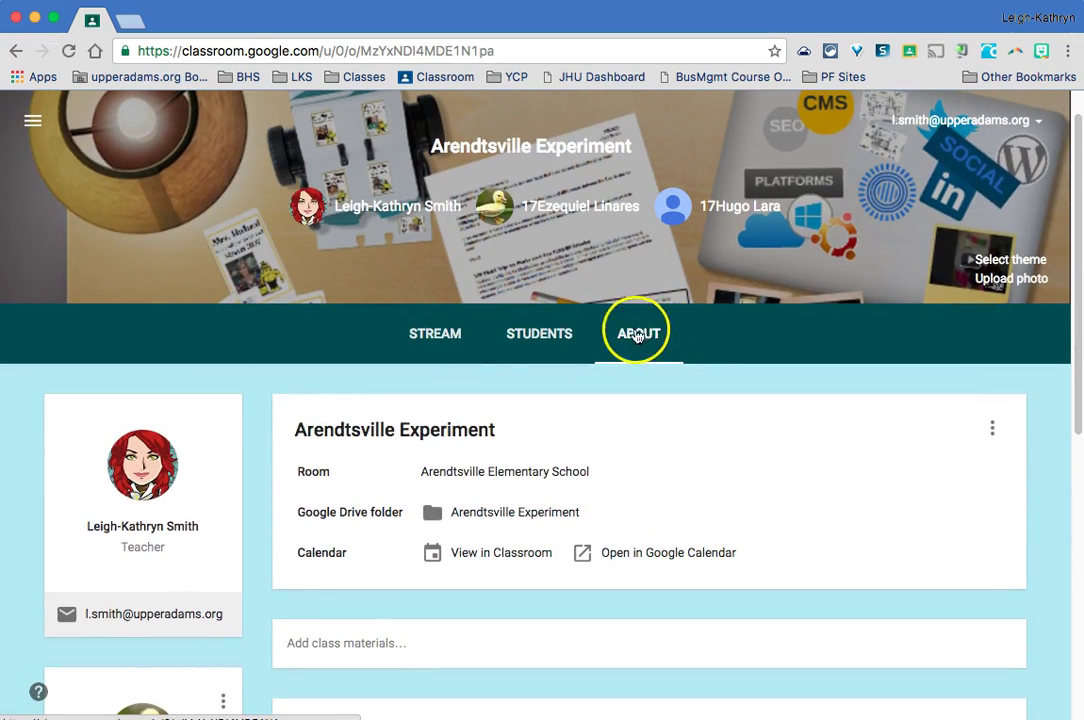
scroll(520, 530, "down", 2)
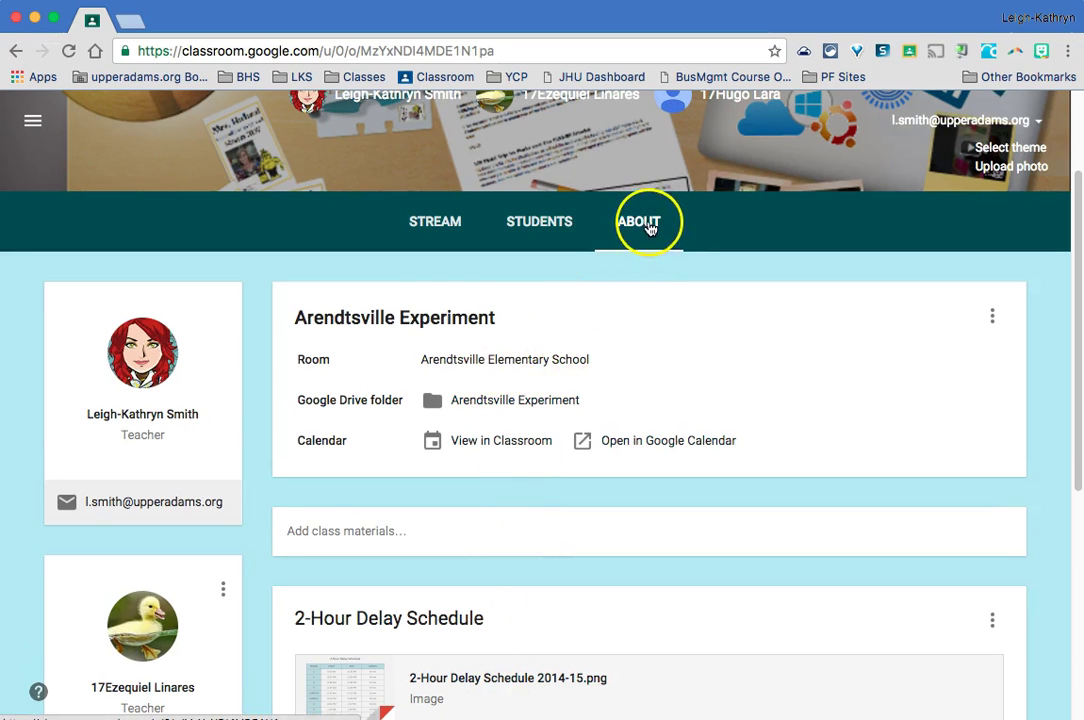
Review the teacher cards on the About page, and start a new assignment titled "123" in the class stream
scroll(228, 411, "down", 5)
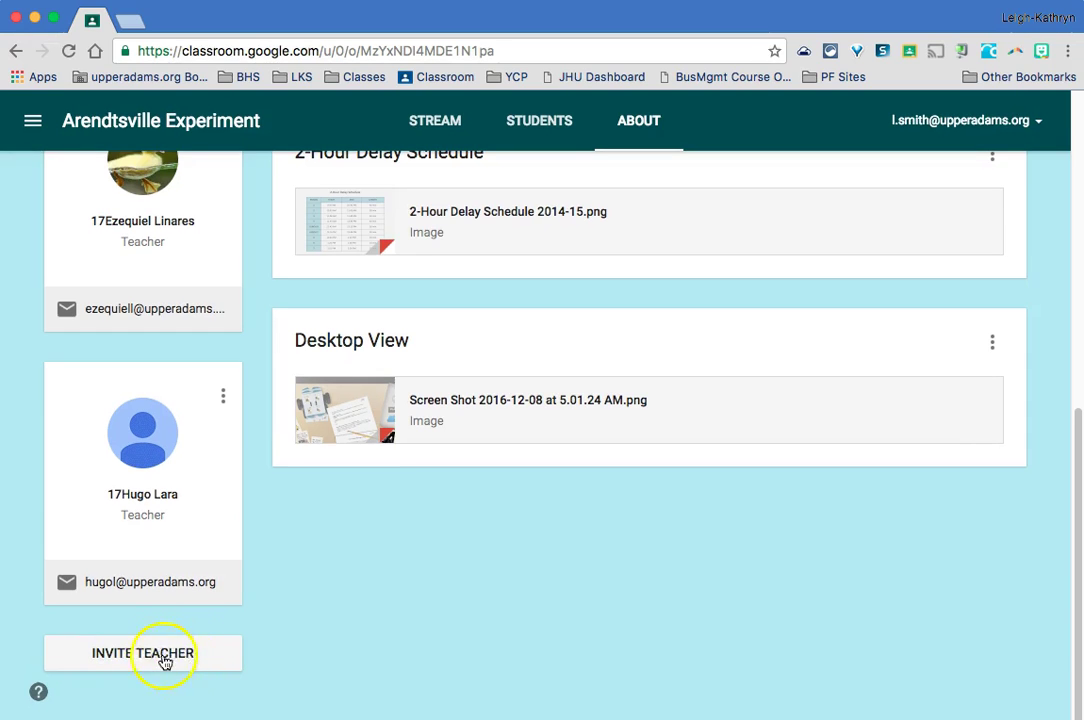
scroll(311, 630, "up", 5)
left_click(436, 254)
scroll(450, 410, "down", 2)
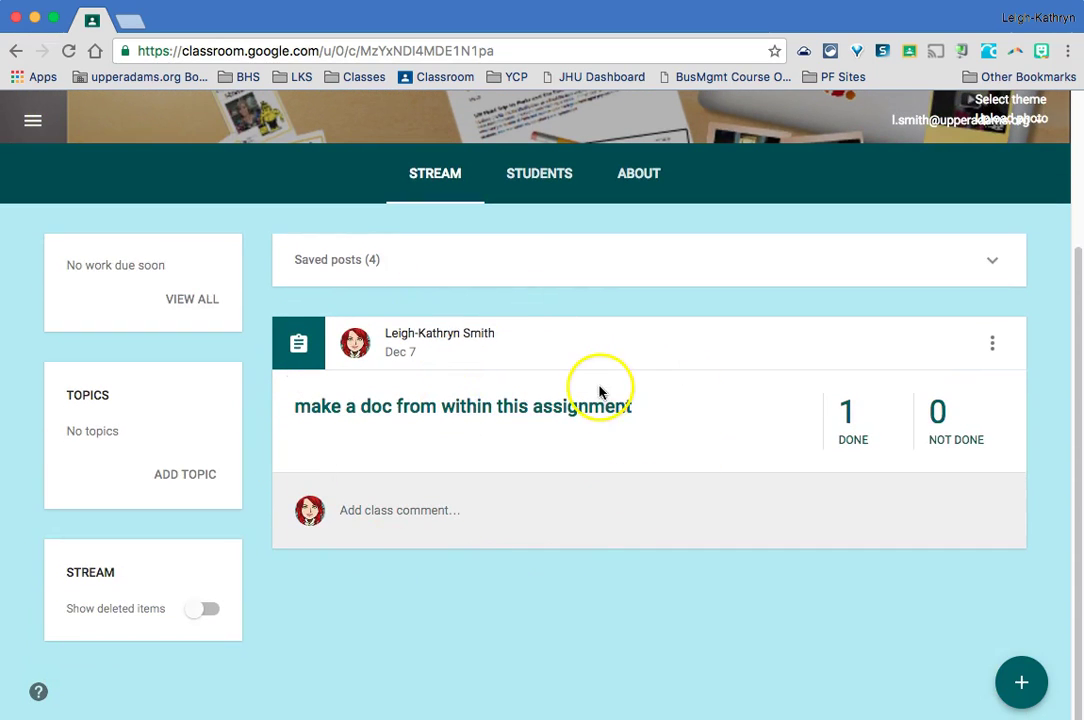
mouse_move(1024, 682)
left_click(1026, 543)
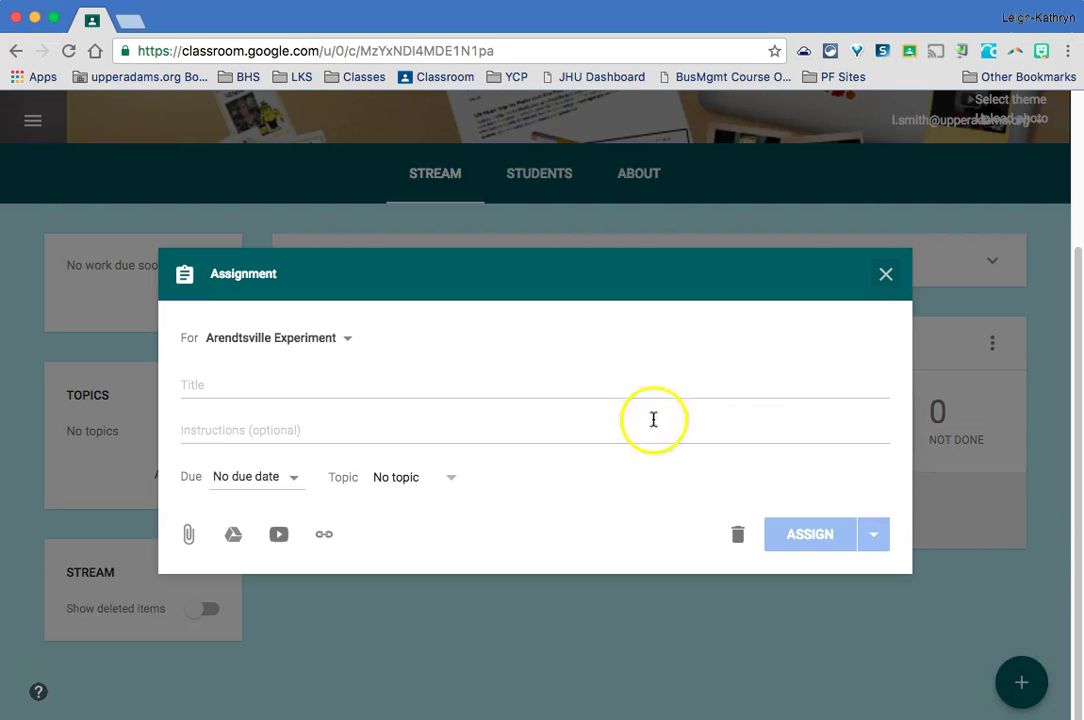
left_click(463, 392)
type("123")
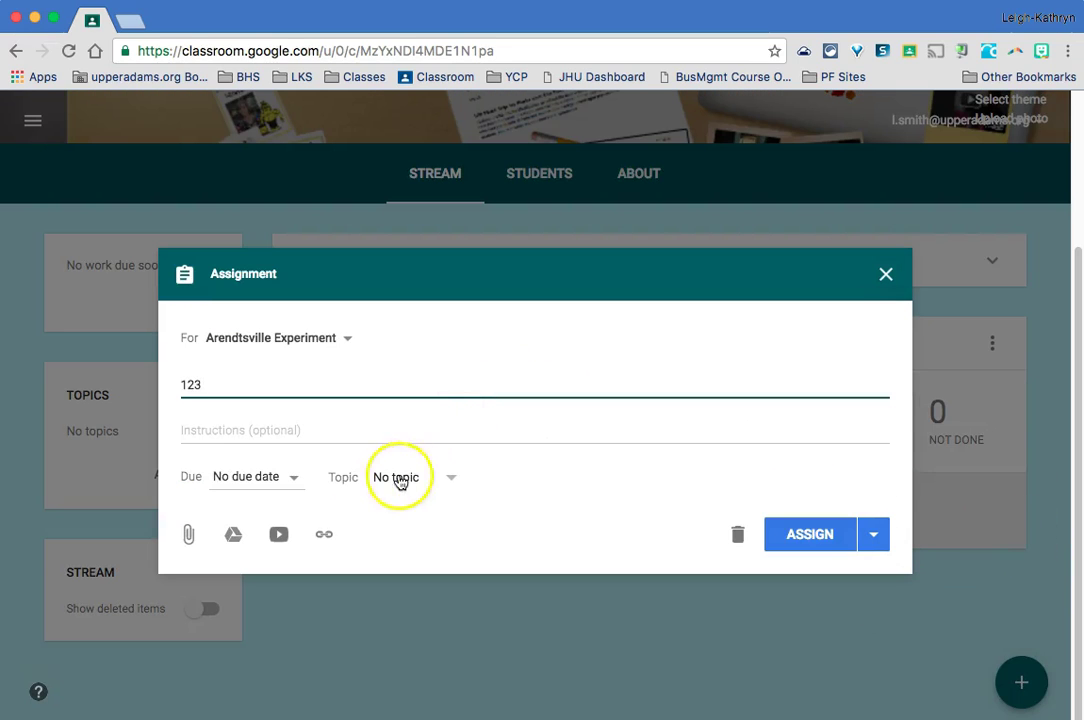
Set the assignment's due date to Dec 8, 2016 and its due time to 9:00 AM
left_click(294, 478)
left_click(240, 550)
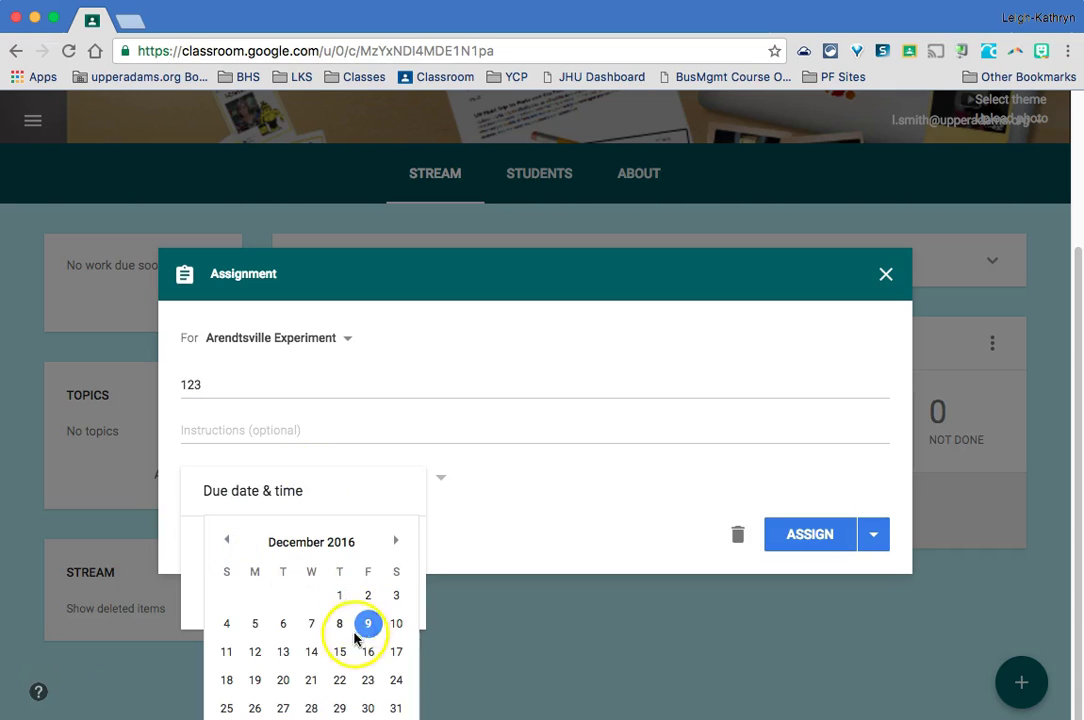
left_click(339, 624)
left_click(296, 600)
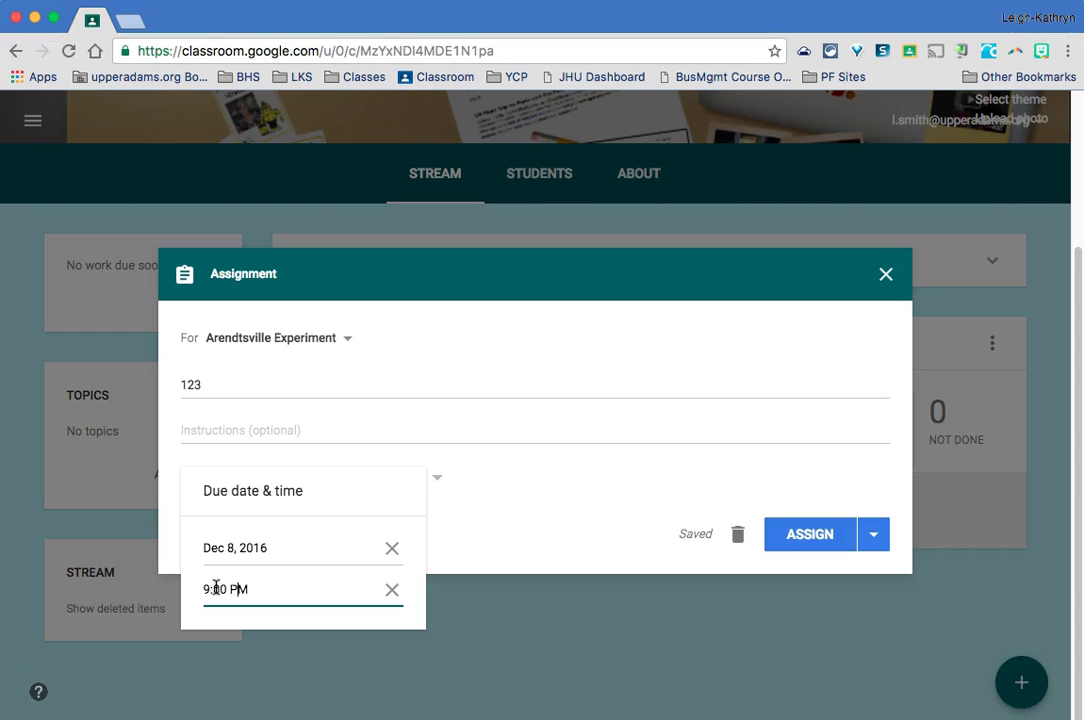
left_click(546, 477)
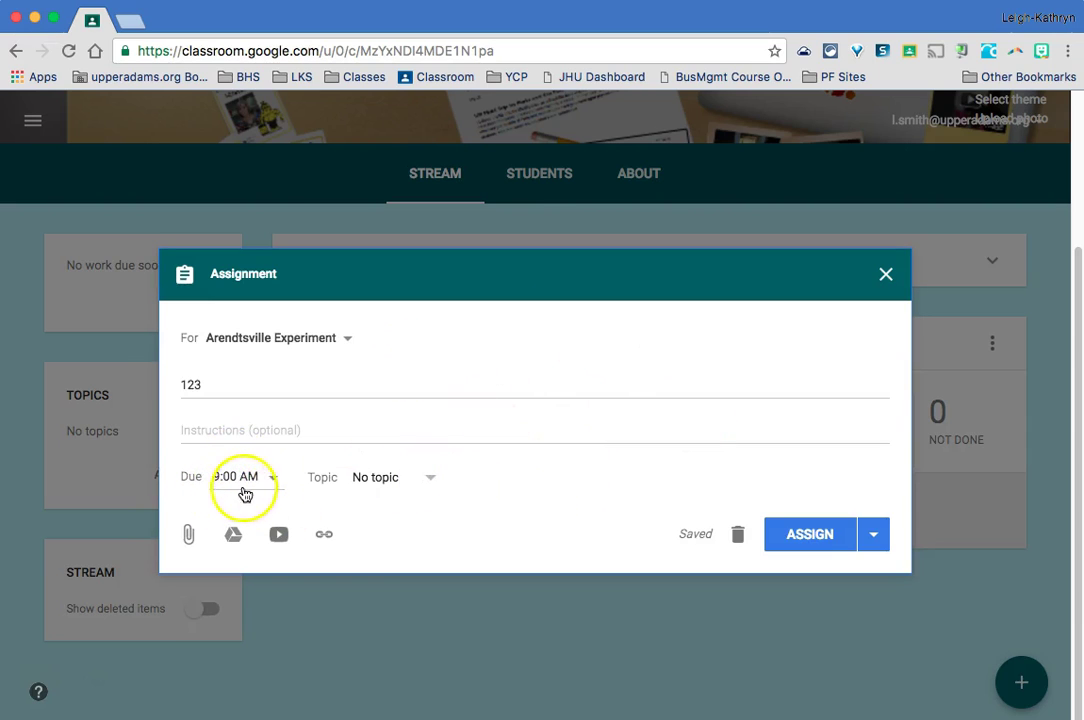
Create a new topic named "Tests" for the 123 assignment
left_click(433, 480)
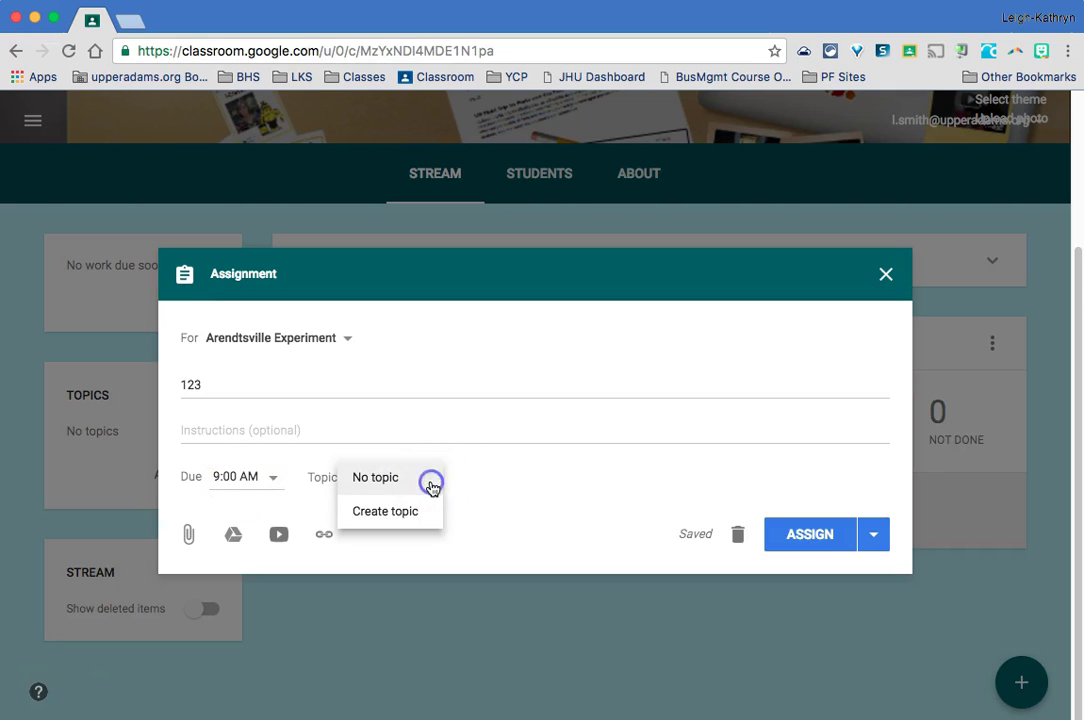
left_click(391, 522)
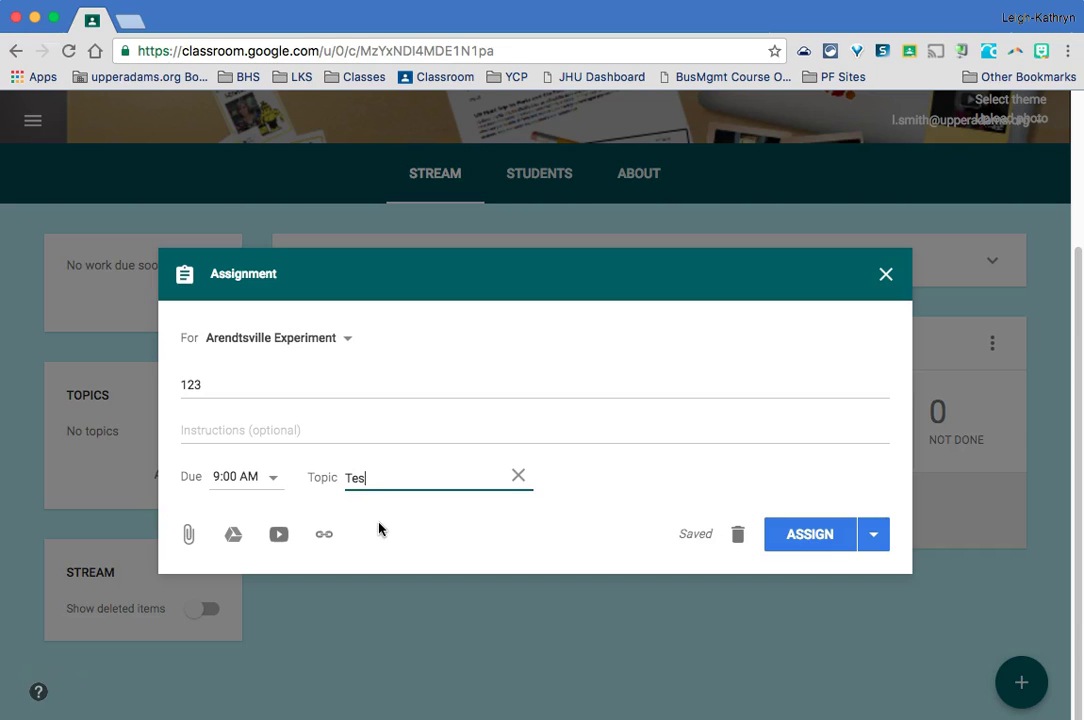
left_click(566, 502)
left_click(417, 483)
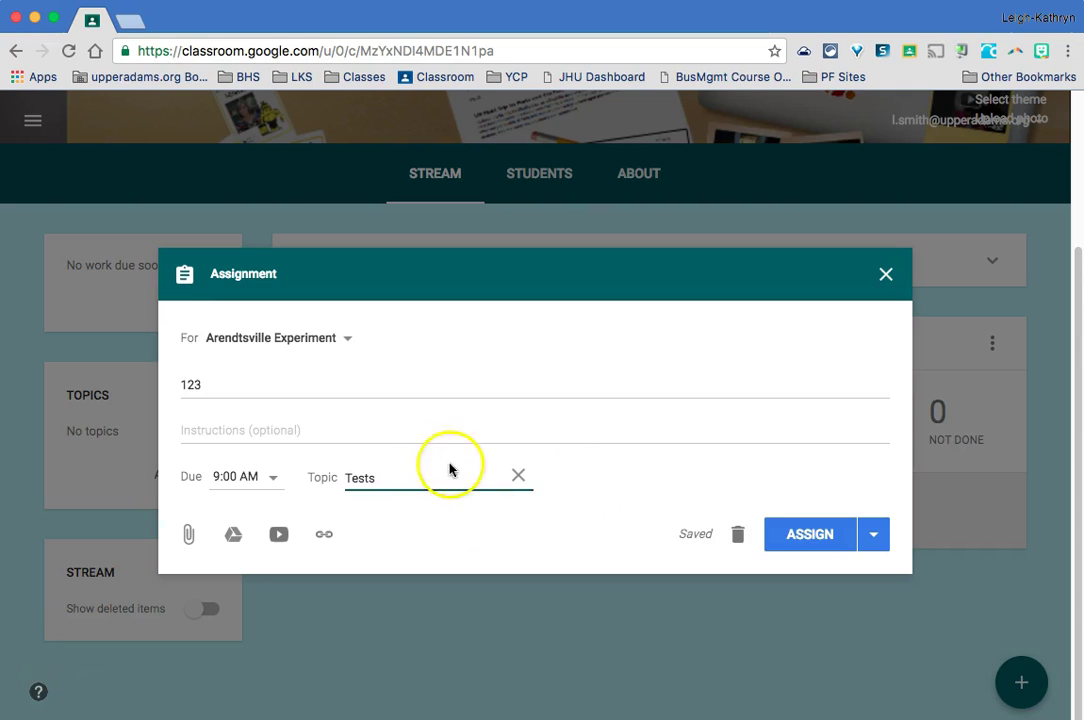
left_click(588, 483)
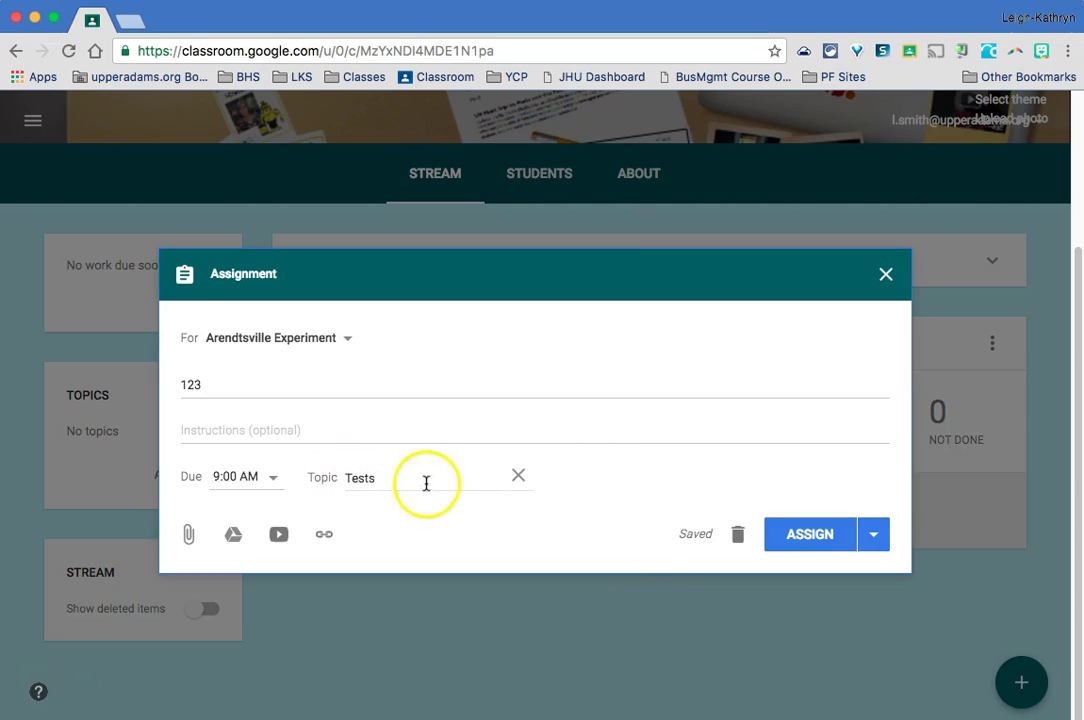
View the Assign, Schedule and Save draft options, and assign the 123 assignment to the class
left_click(874, 536)
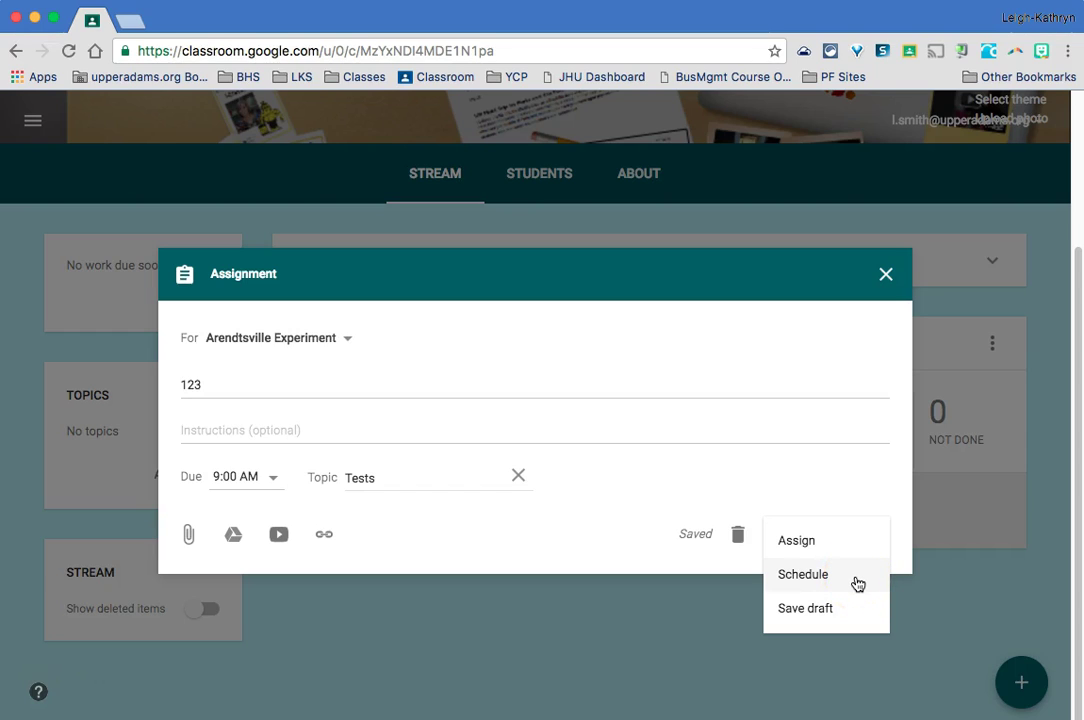
left_click(856, 620)
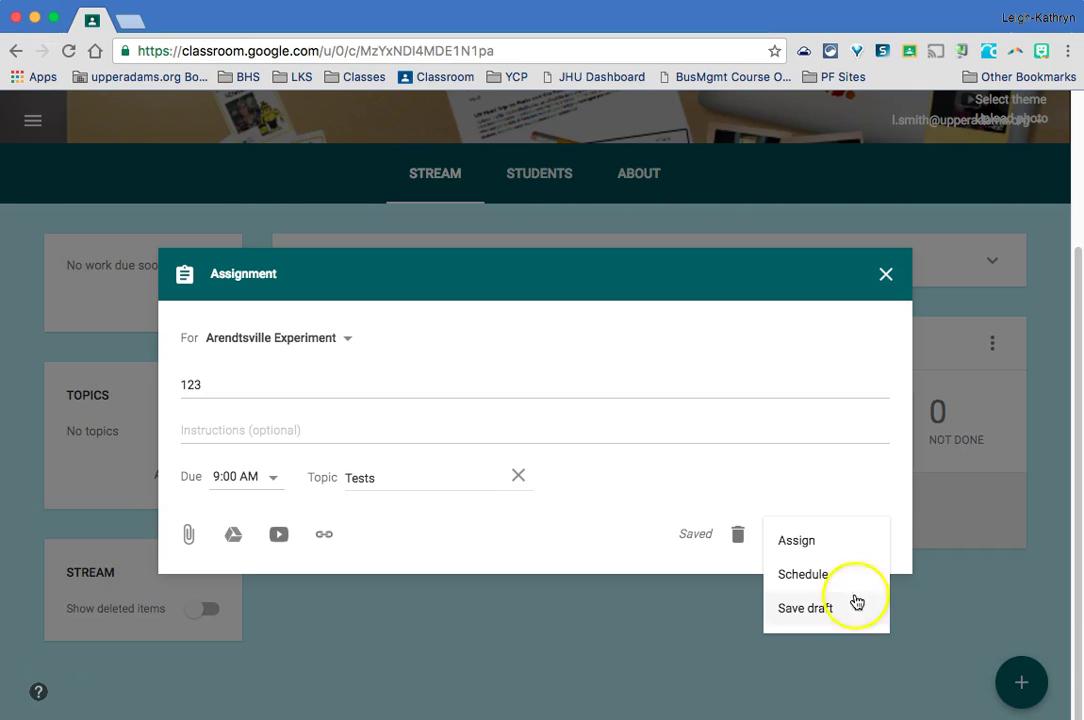
left_click(797, 541)
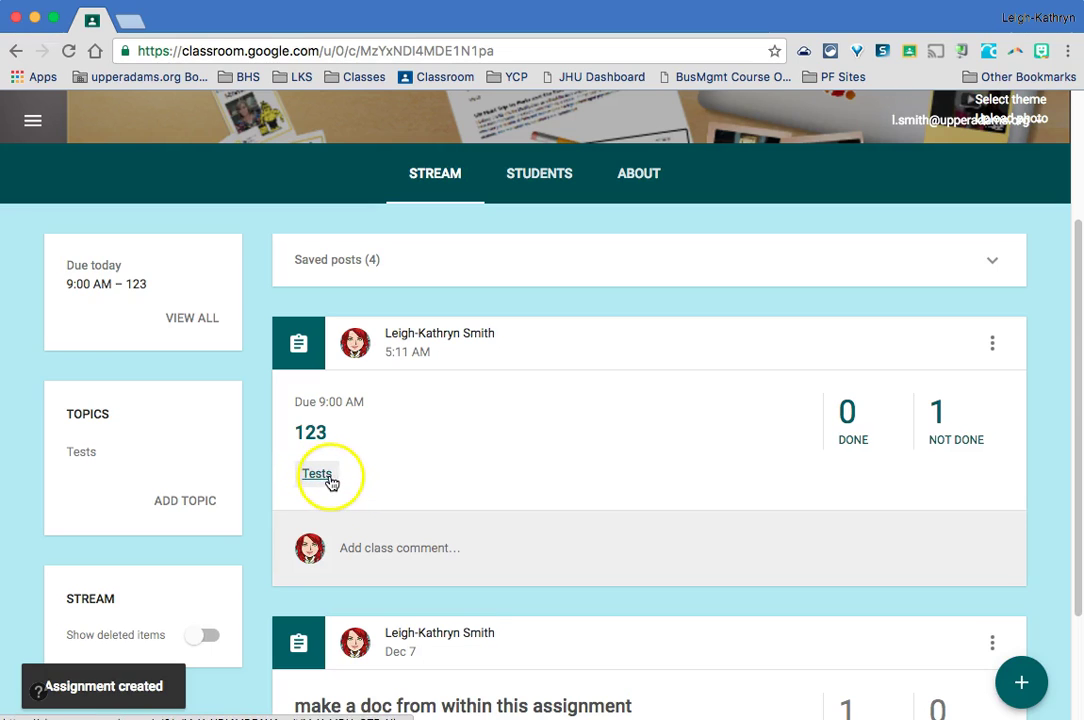
Move the "make a doc from within this assignment" post to the top of the stream, and move the 123 post back above it
scroll(464, 490, "down", 3)
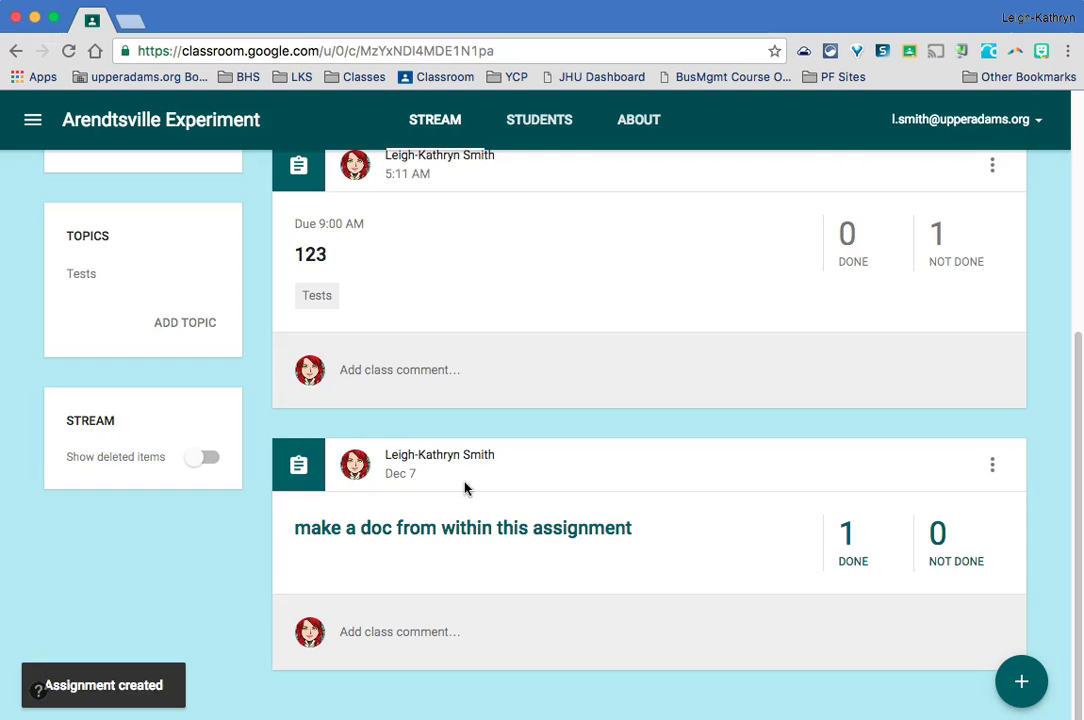
scroll(464, 489, "up", 1)
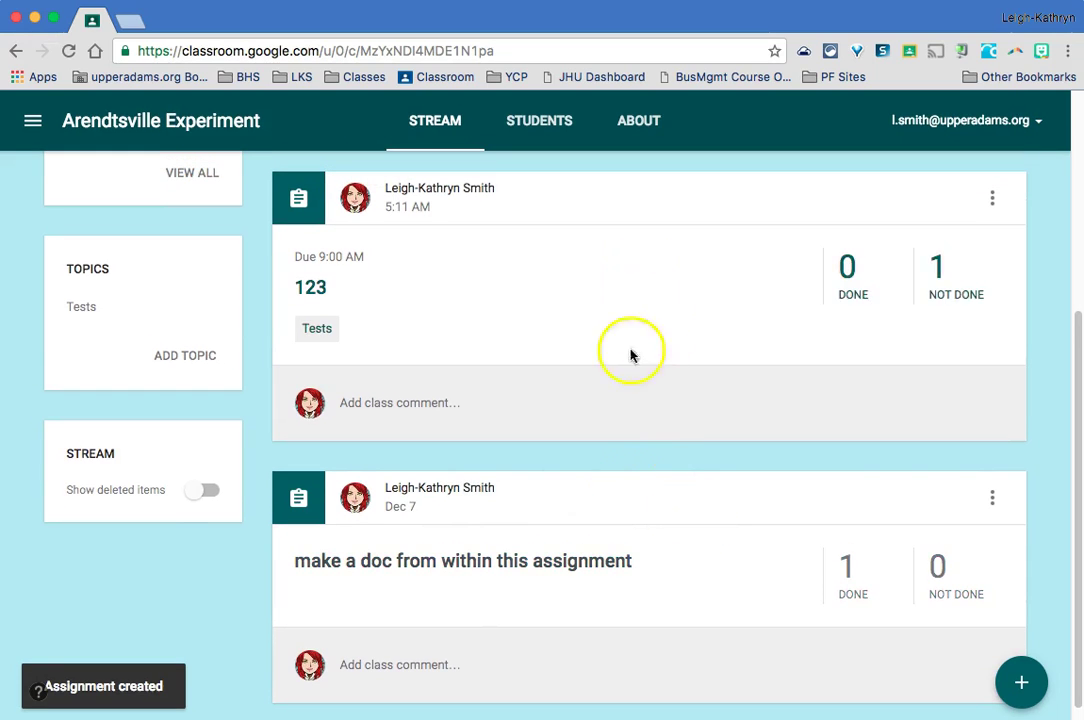
left_click(994, 500)
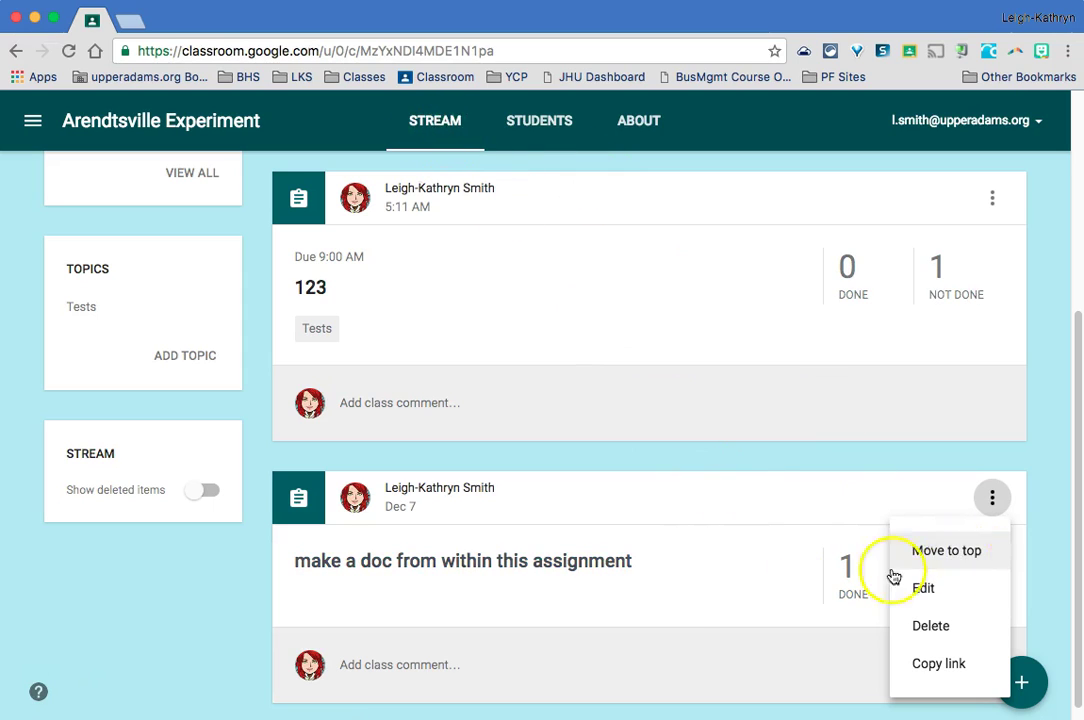
left_click(980, 554)
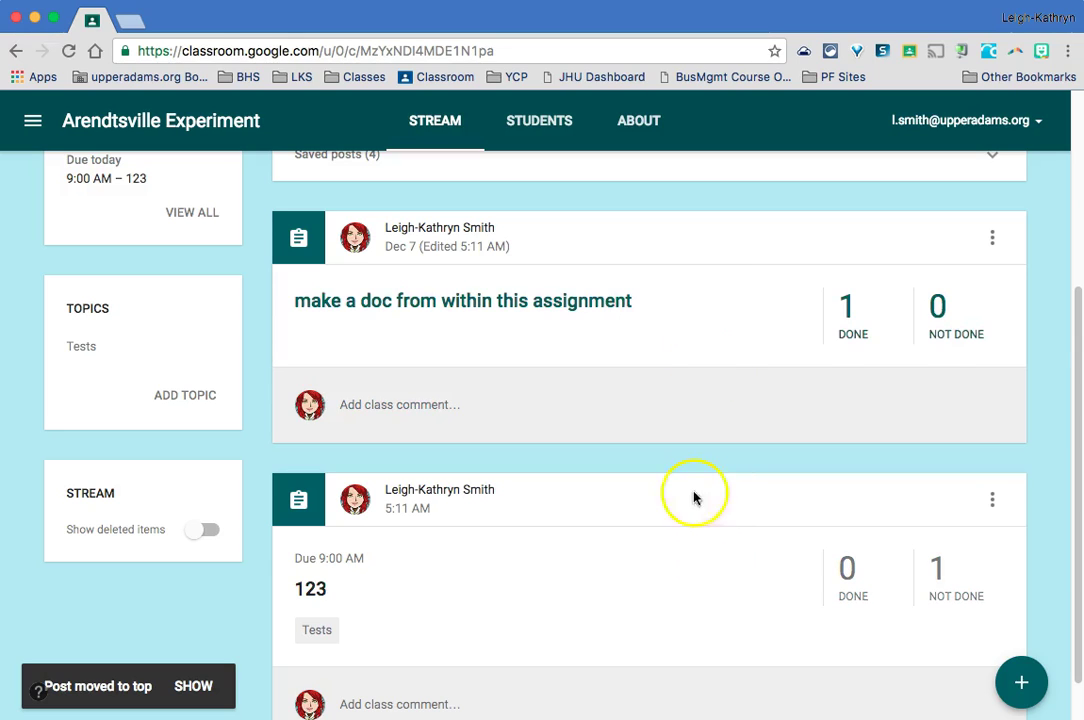
left_click(992, 502)
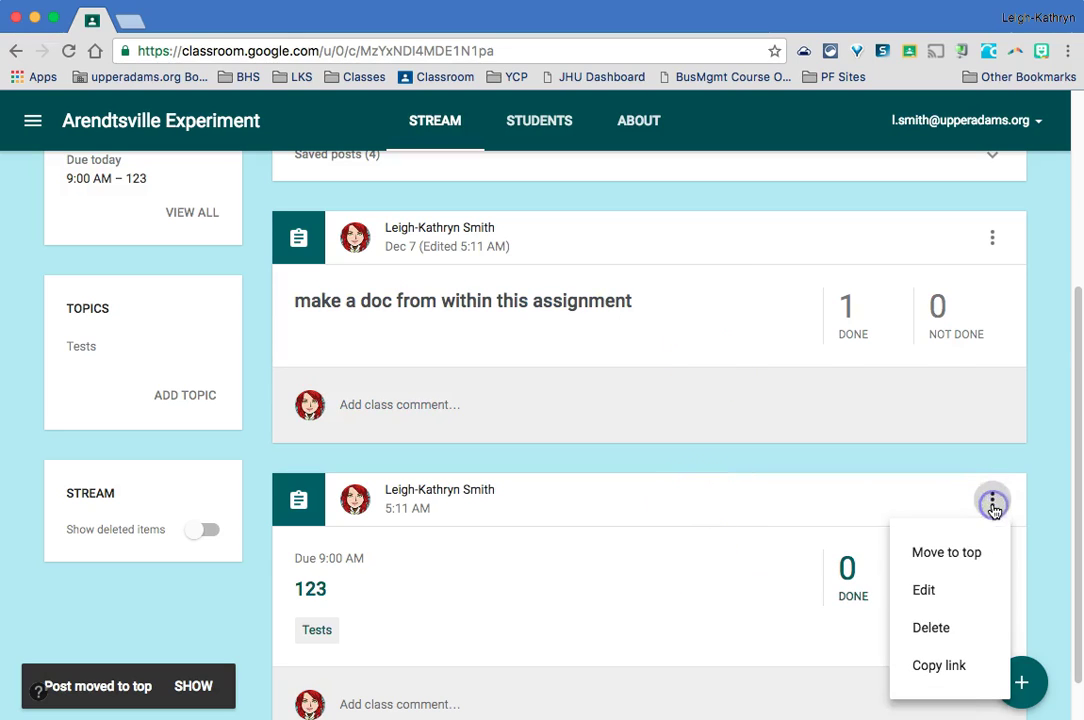
left_click(952, 562)
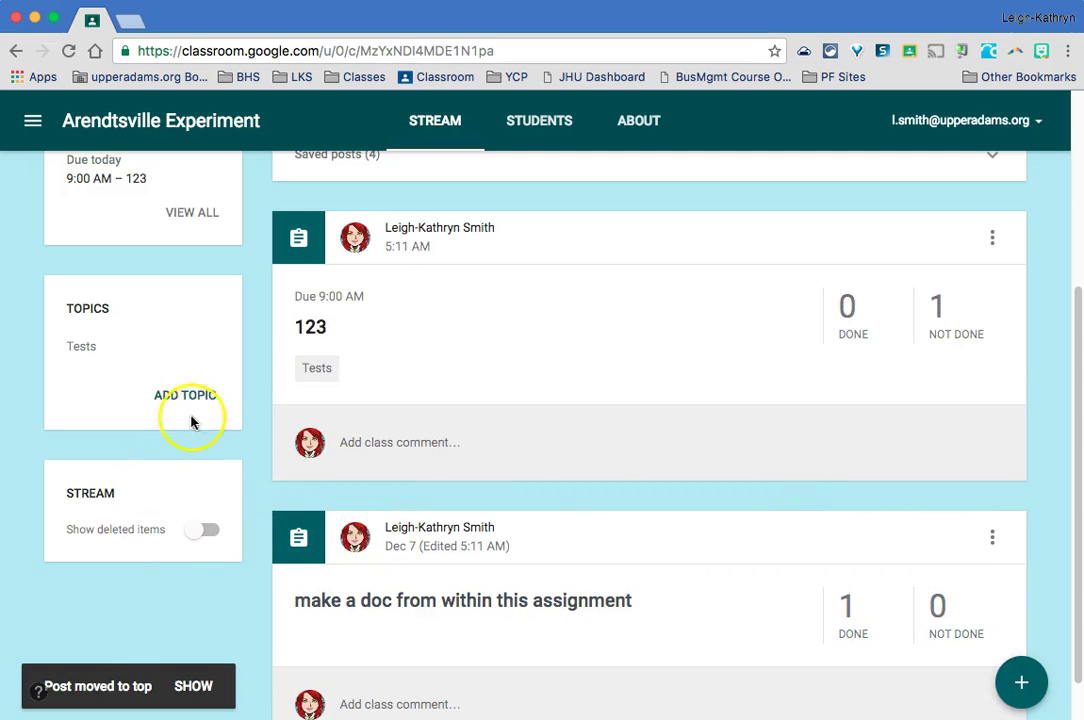
View the posts filed under the Tests topic and its Rename and Delete options, and return to the class stream
scroll(261, 477, "up", 3)
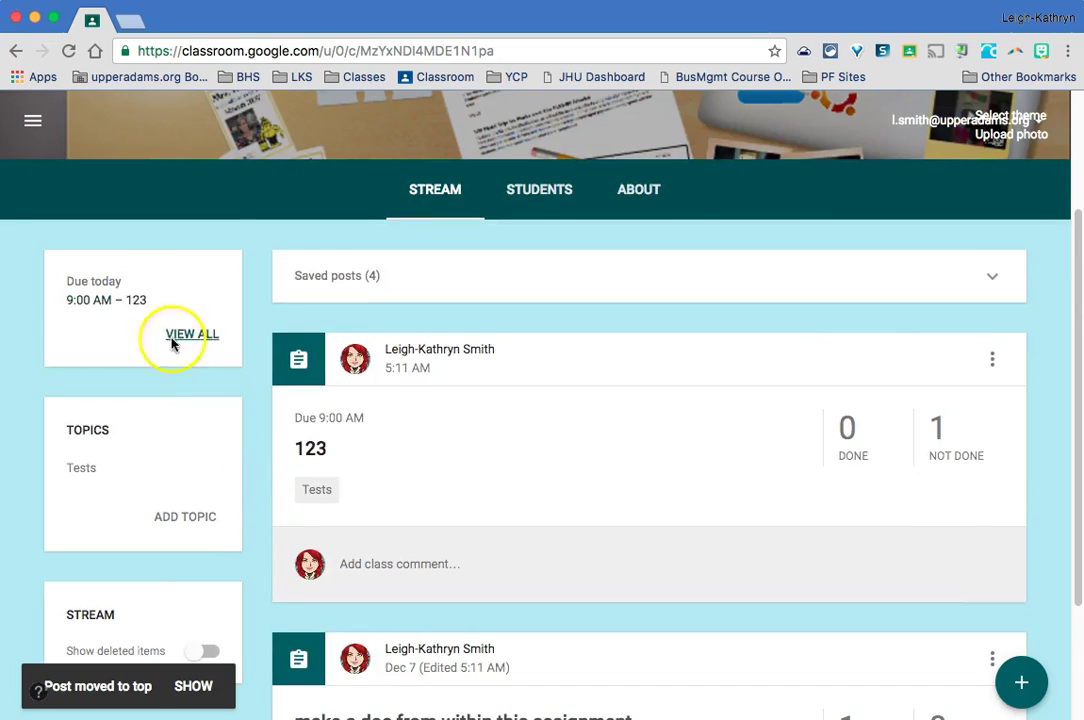
left_click(85, 470)
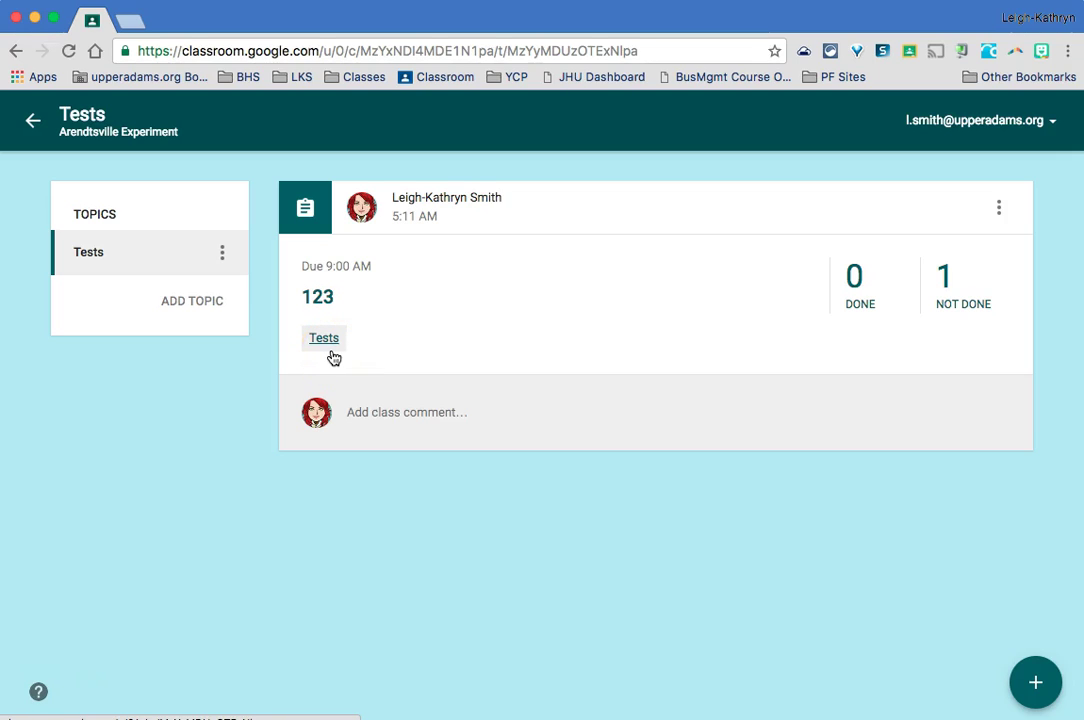
left_click(222, 252)
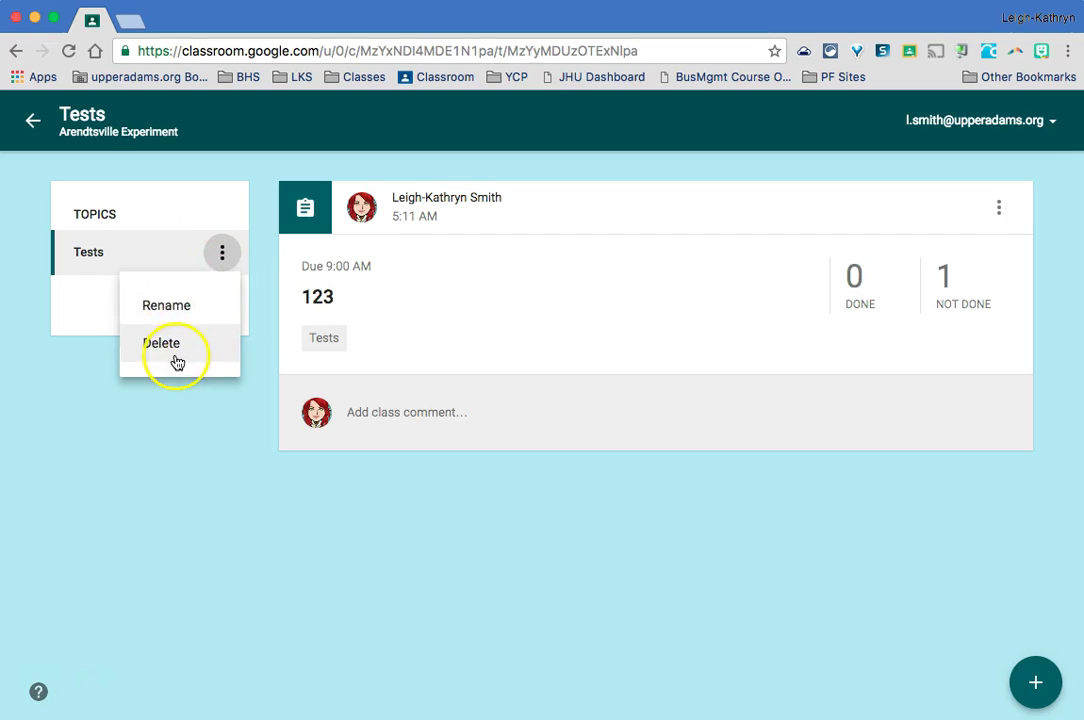
left_click(230, 435)
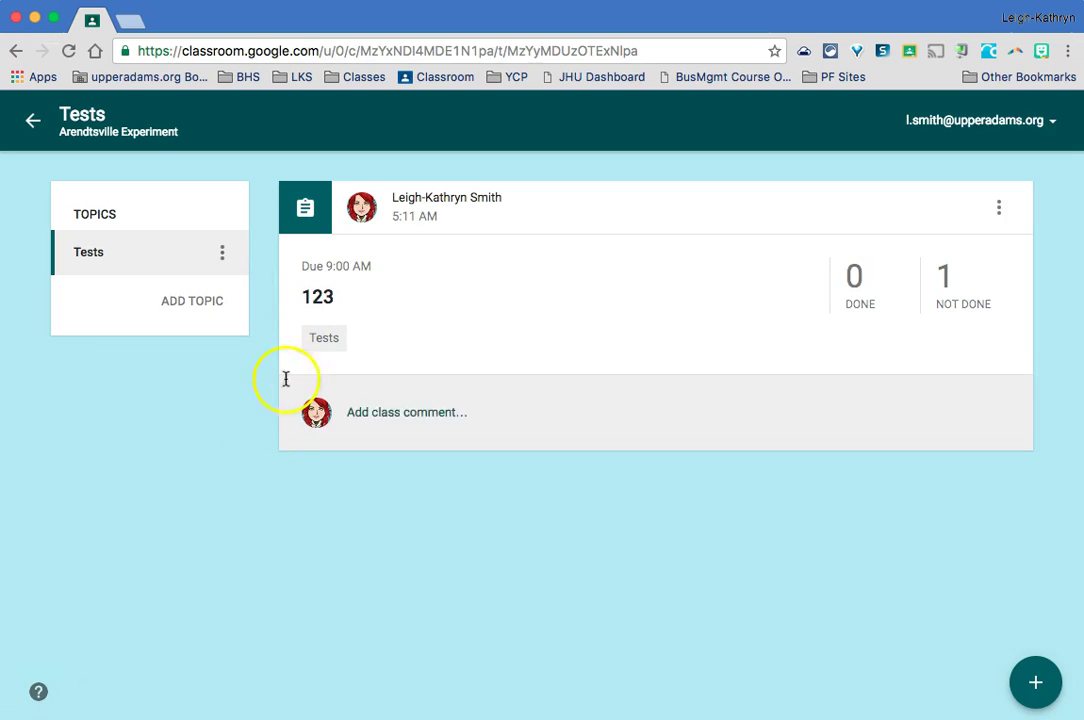
left_click(34, 125)
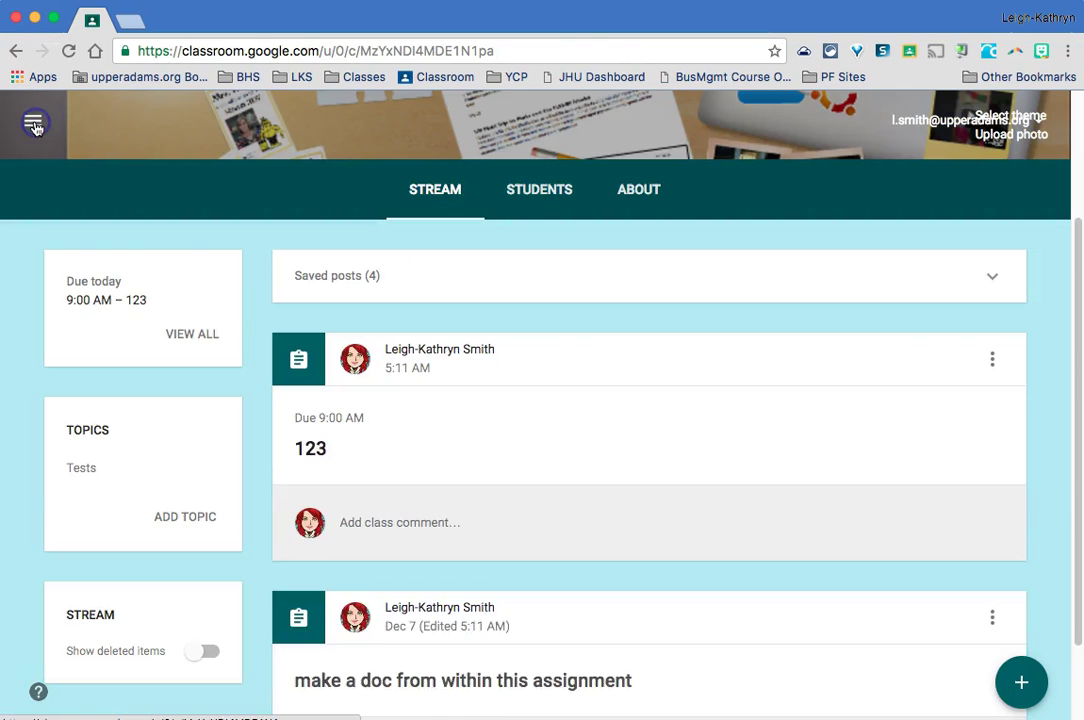
scroll(245, 395, "down", 2)
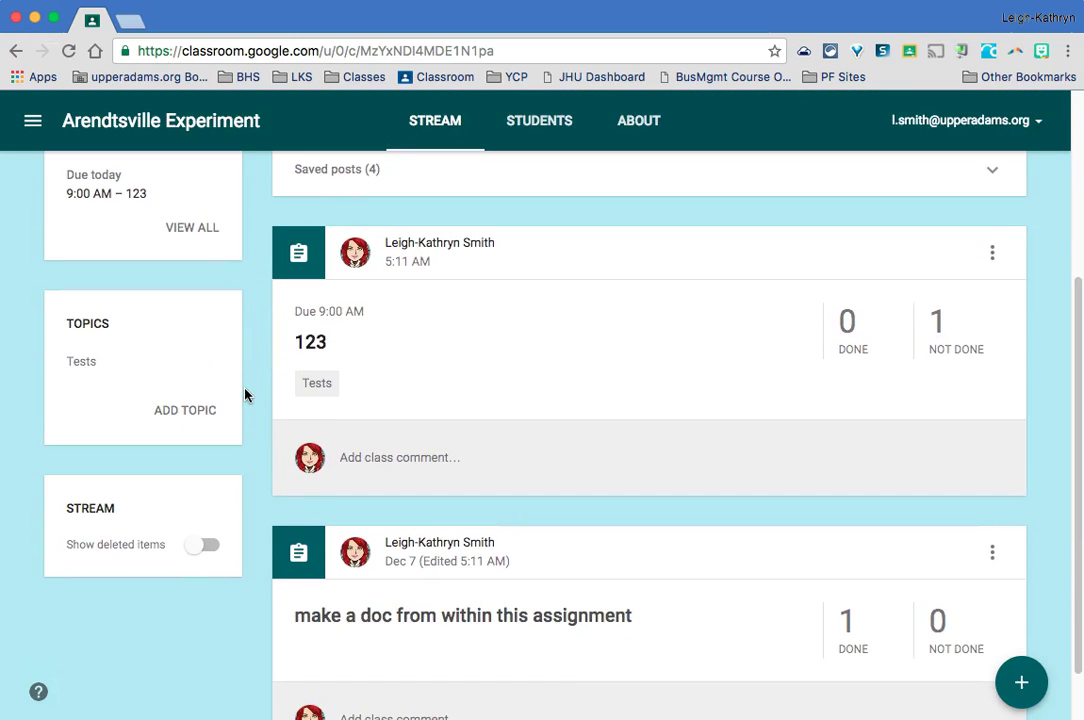
left_click(272, 408)
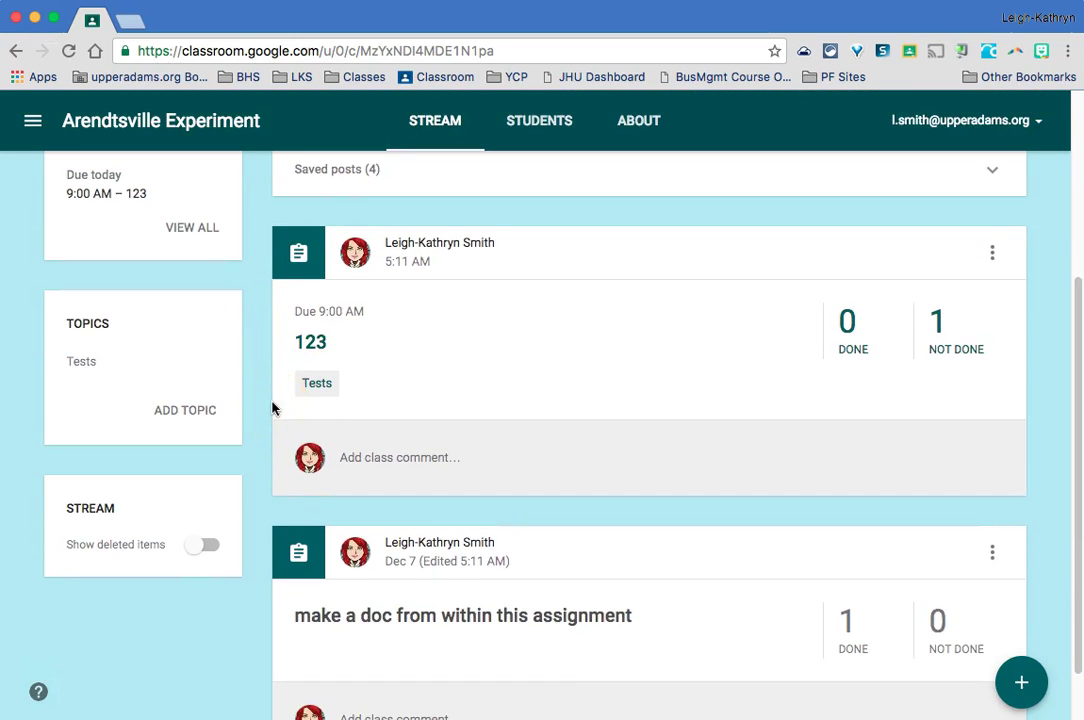
scroll(272, 408, "up", 2)
scroll(272, 408, "down", 4)
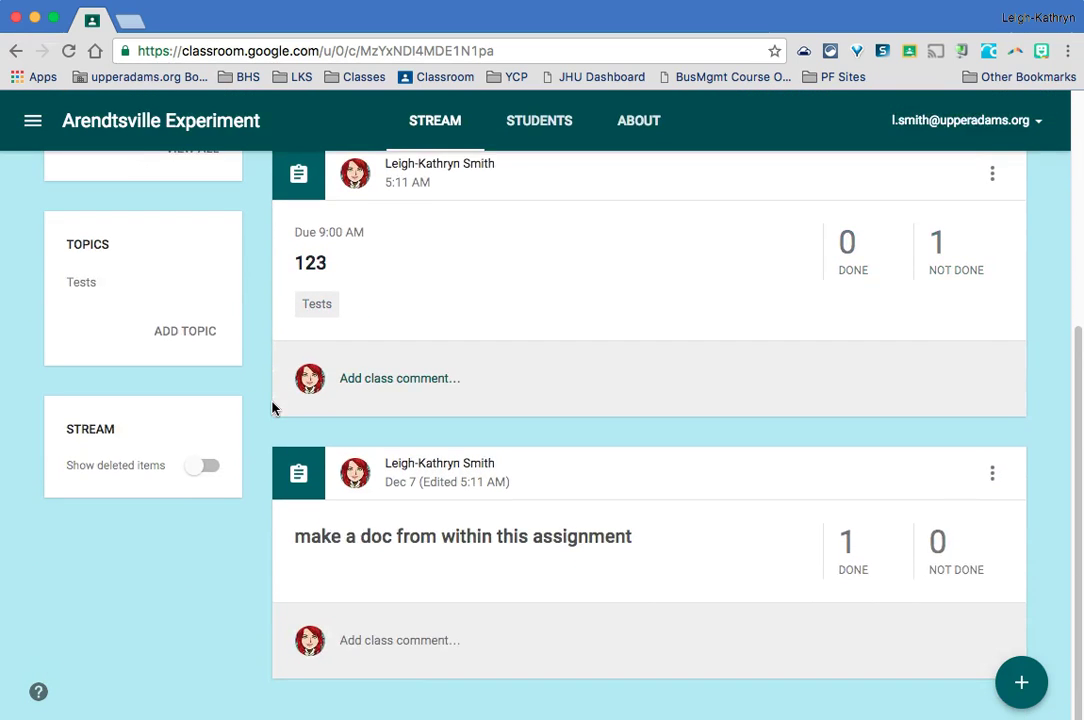
scroll(271, 406, "up", 4)
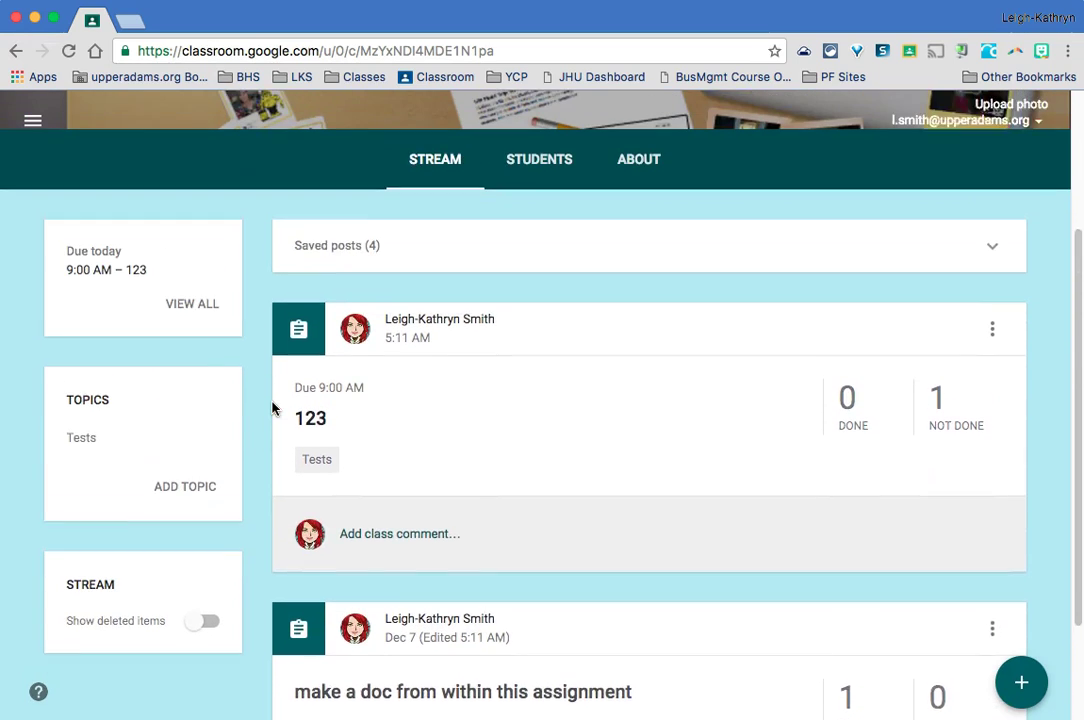
left_click(285, 273)
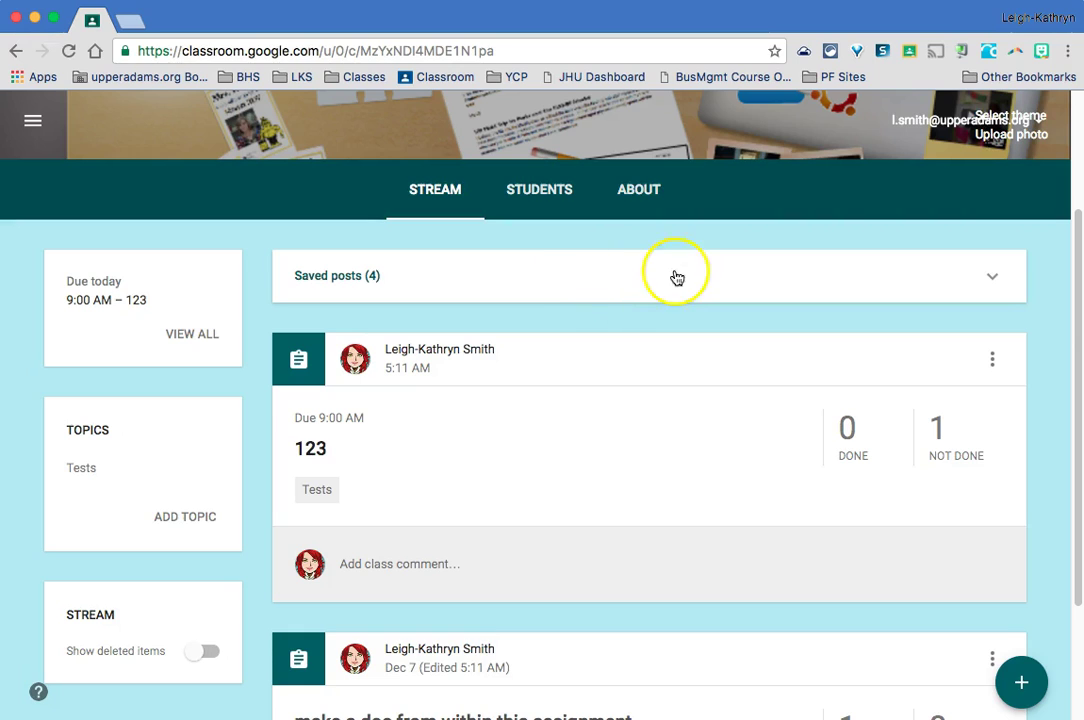
Expand the saved posts and delete the "zdfg" draft assignment
left_click(991, 282)
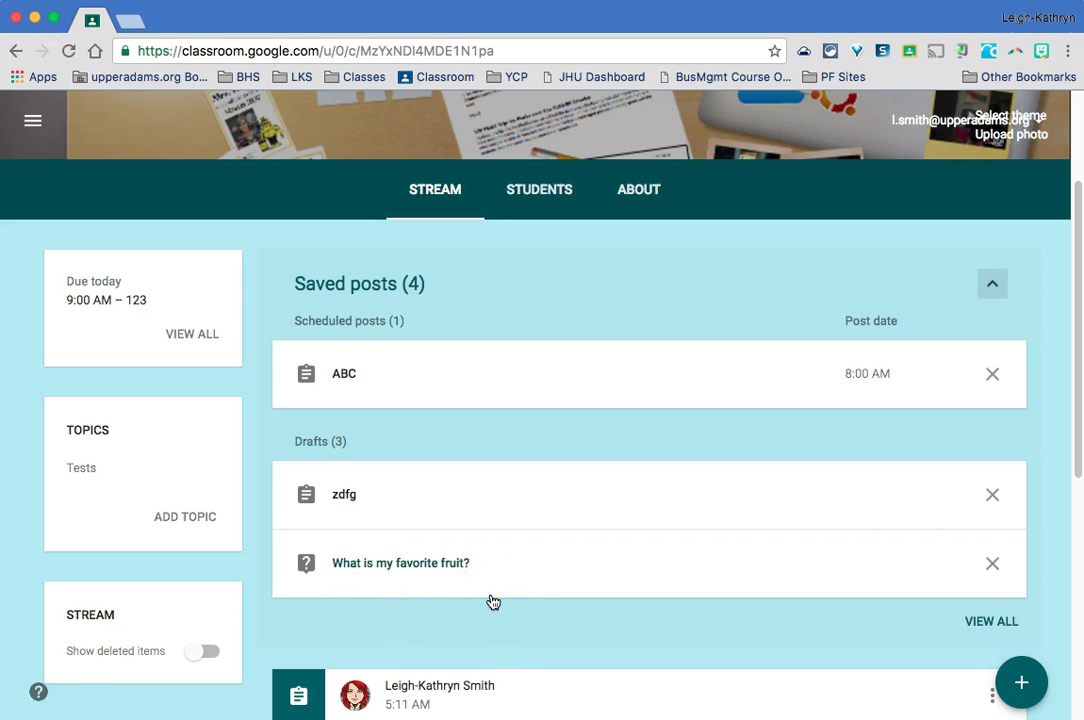
scroll(493, 602, "down", 1)
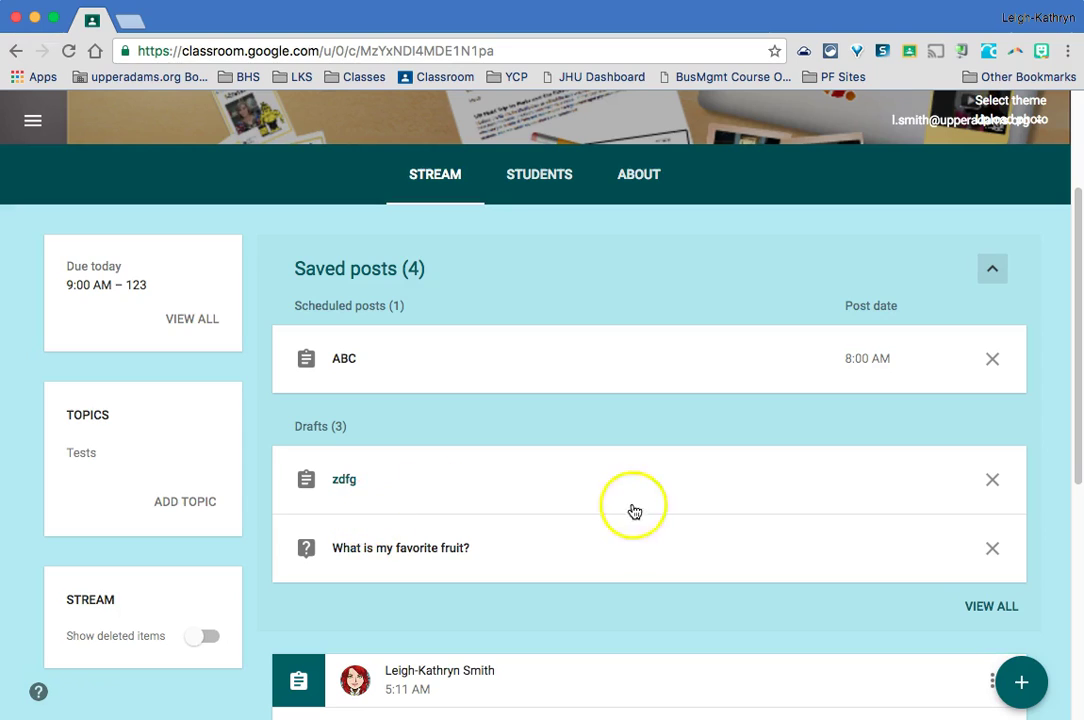
left_click(993, 482)
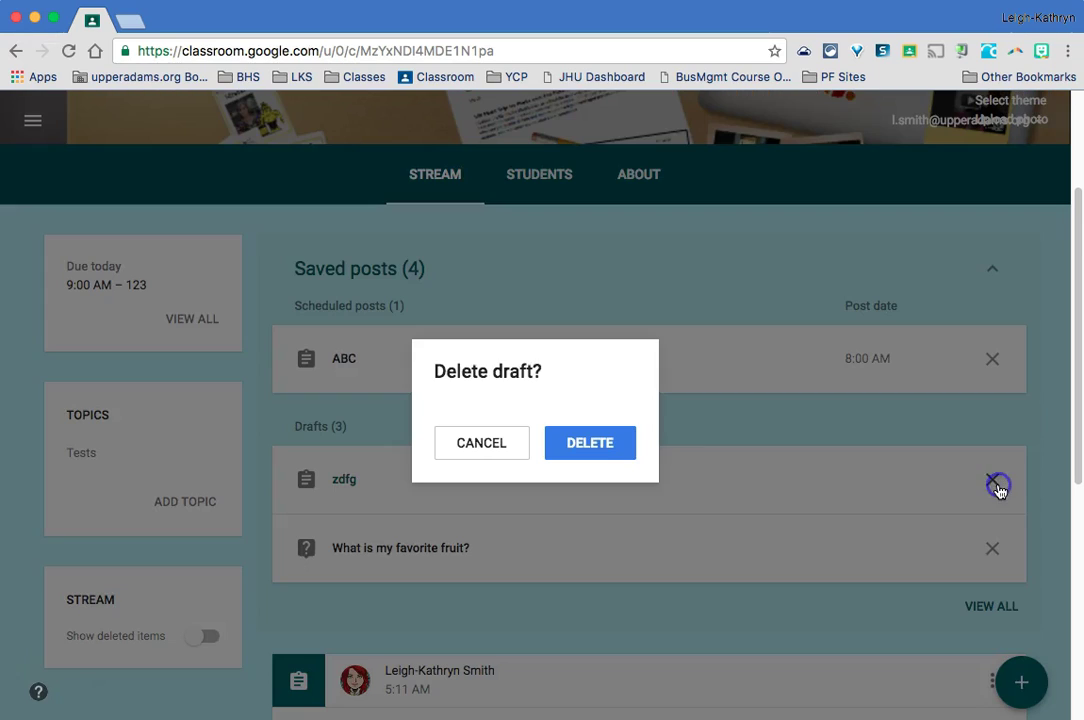
left_click(624, 452)
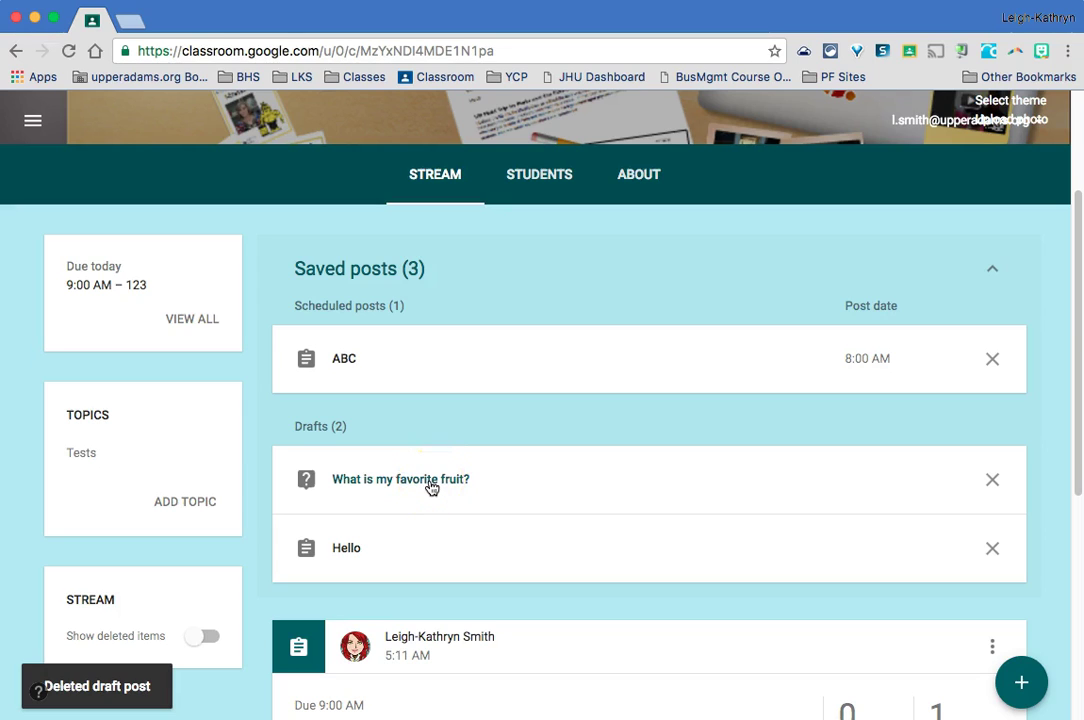
Open the "What is my favorite fruit?" draft, add the instructions "Please answer the question above." and view the available answer types
left_click(430, 482)
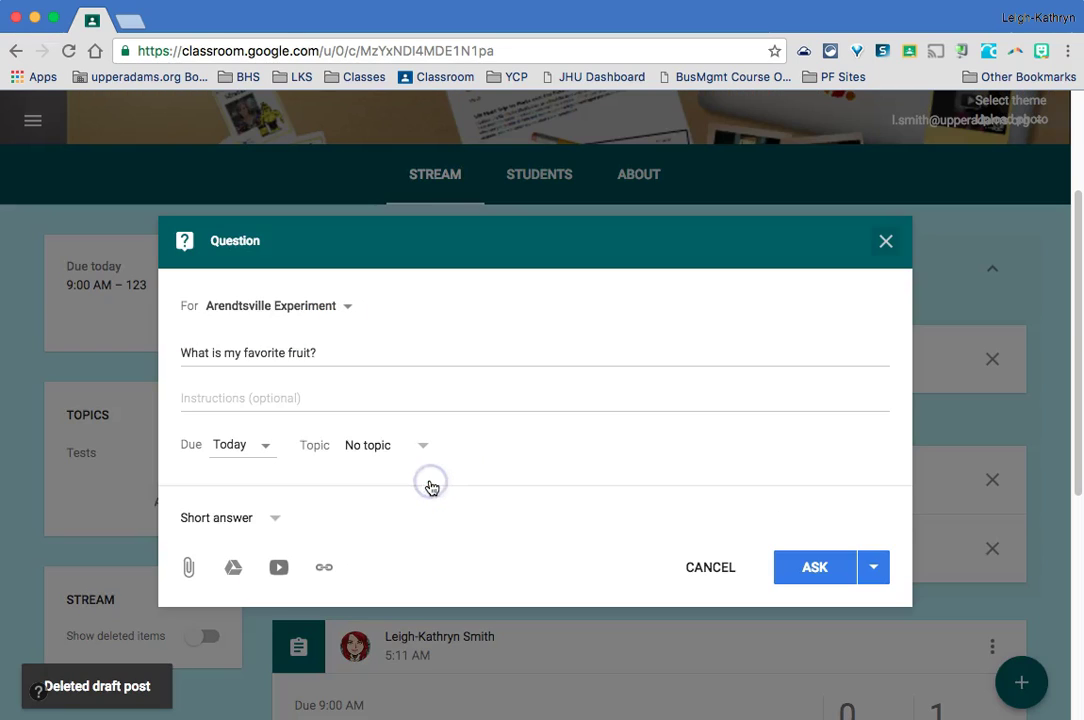
left_click(311, 401)
type("Pl")
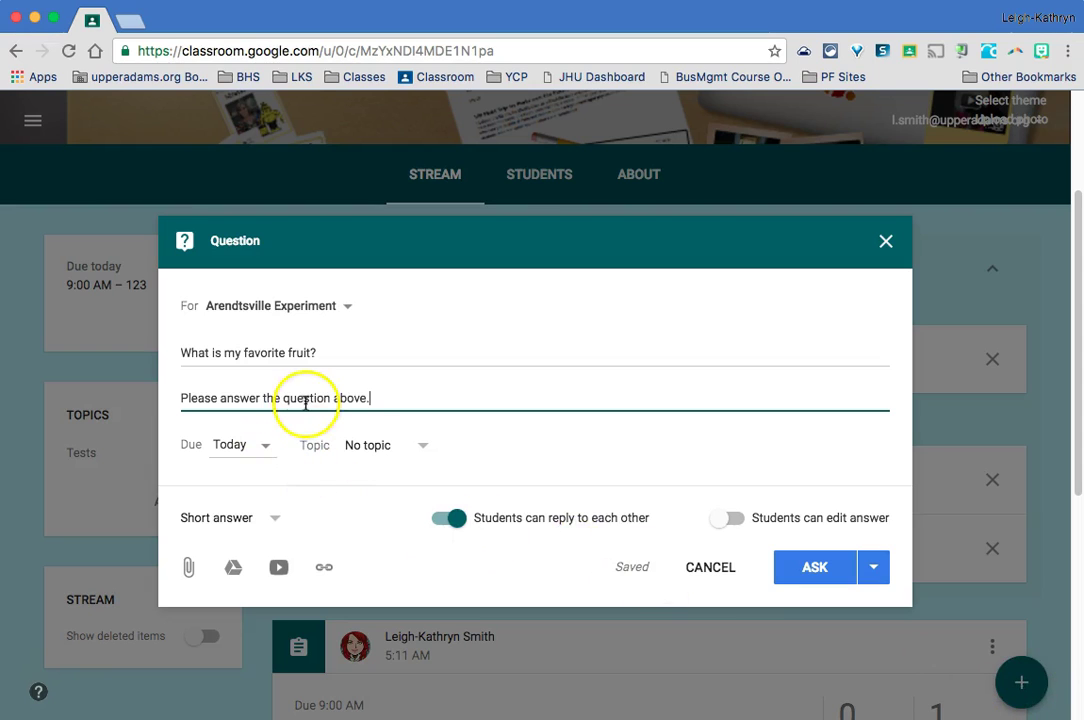
left_click(276, 522)
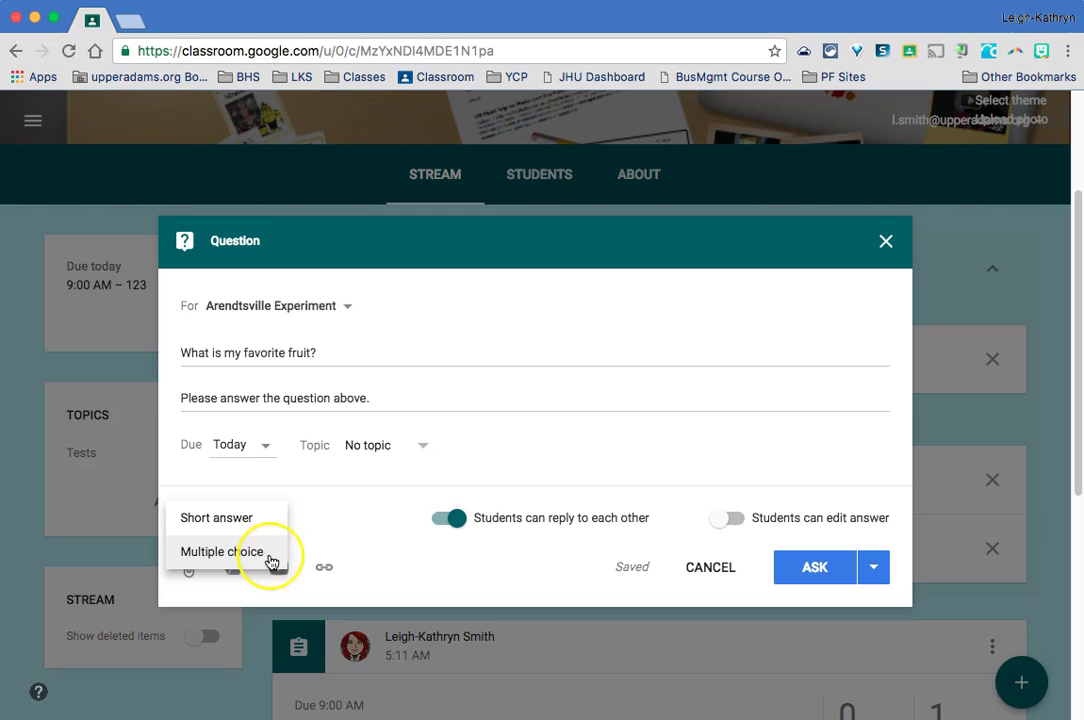
left_click(327, 493)
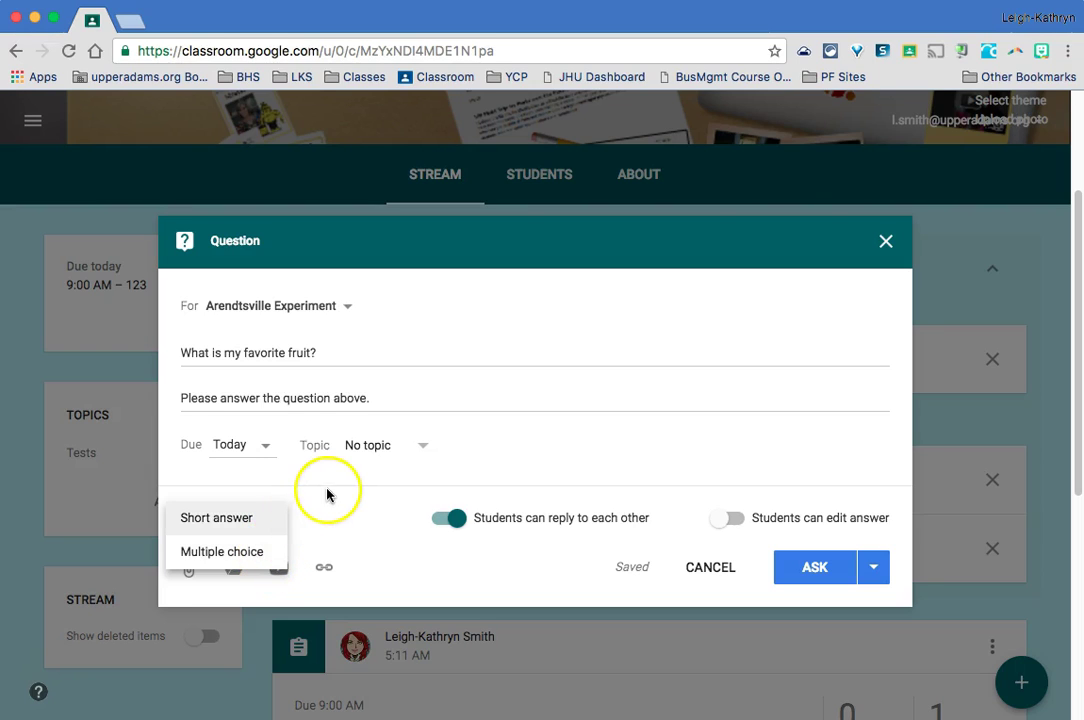
Schedule the favorite fruit question for Dec 8, 2016 at 8:00 AM, and collapse the saved posts
left_click(874, 567)
left_click(806, 577)
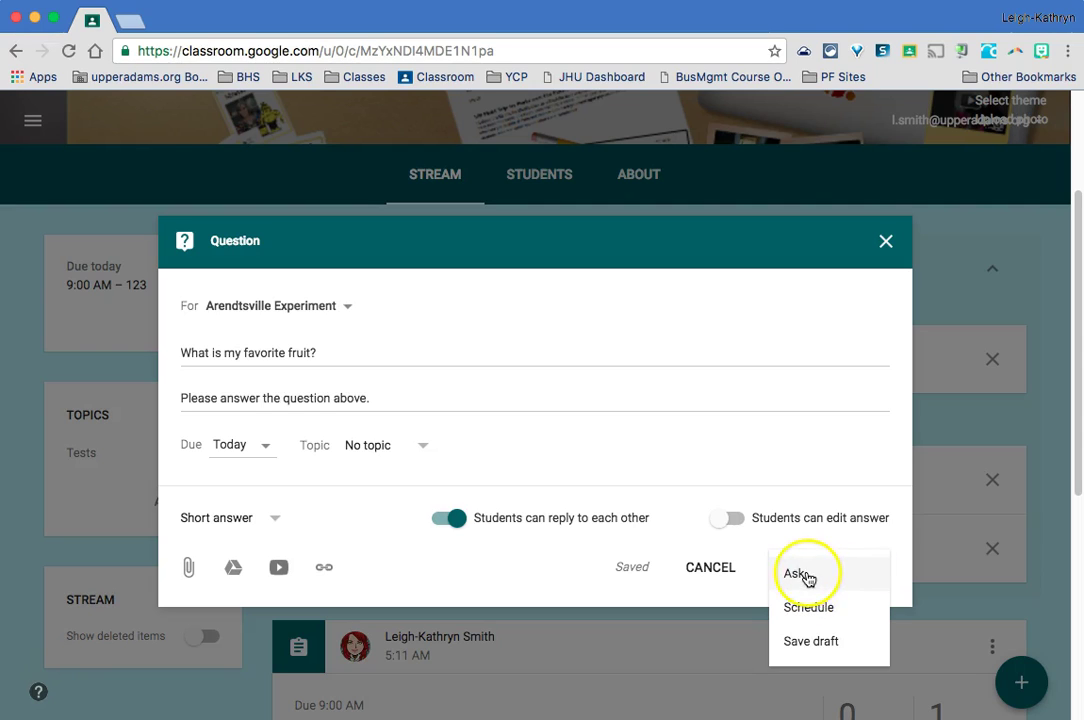
left_click(836, 612)
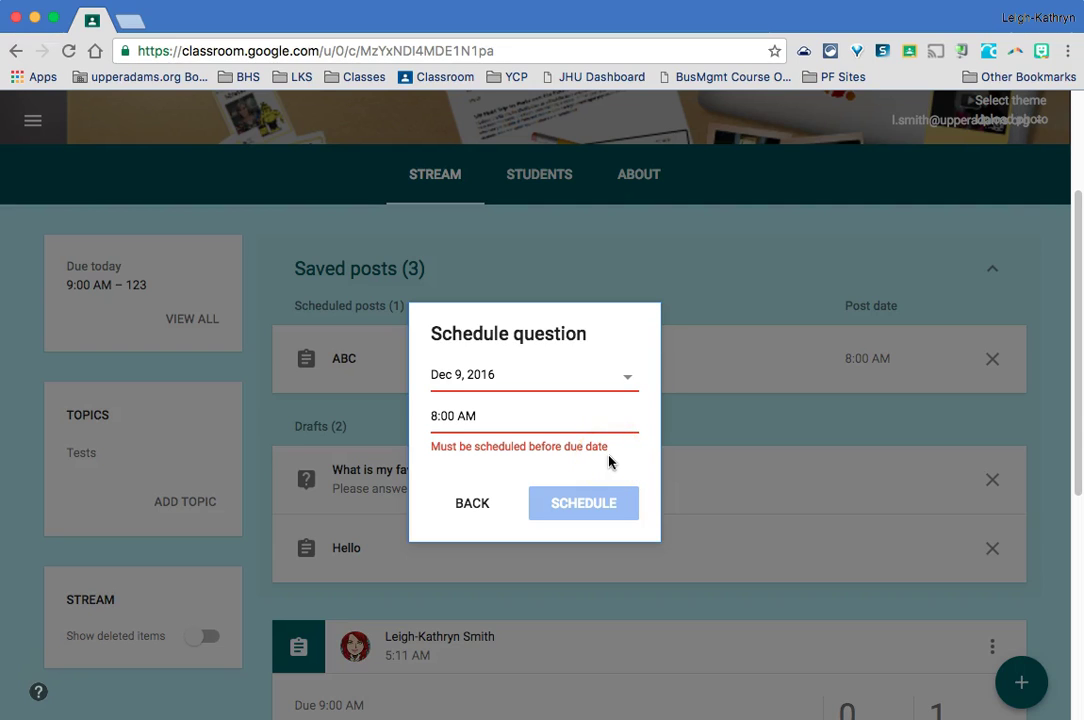
left_click(604, 379)
left_click(566, 501)
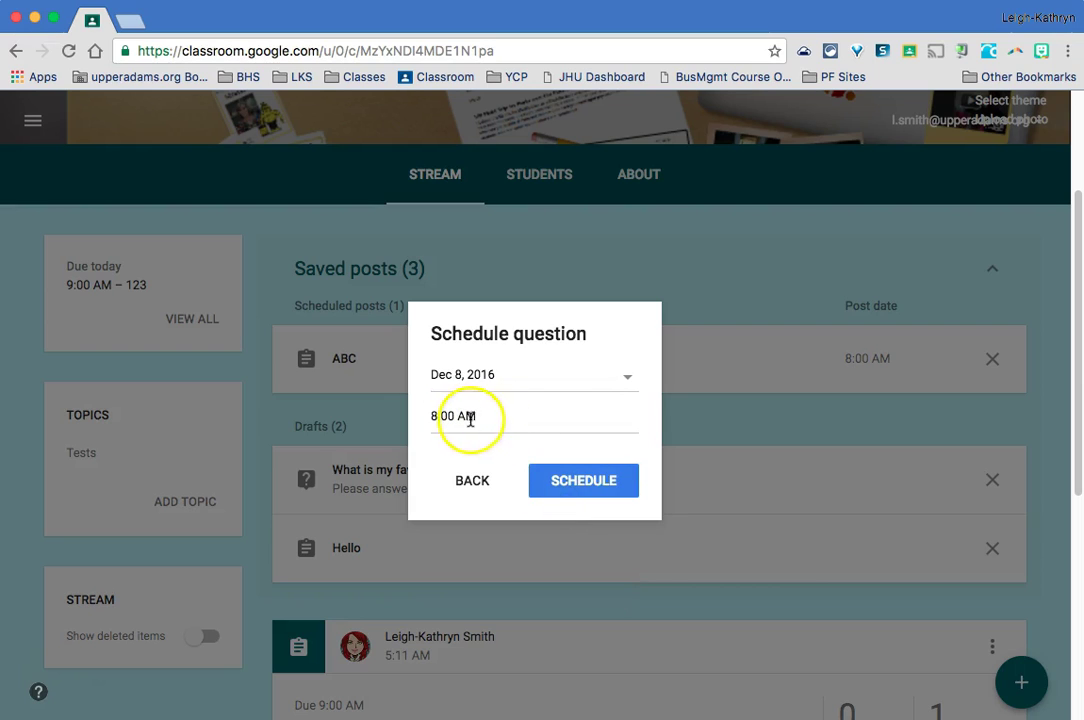
left_click(571, 488)
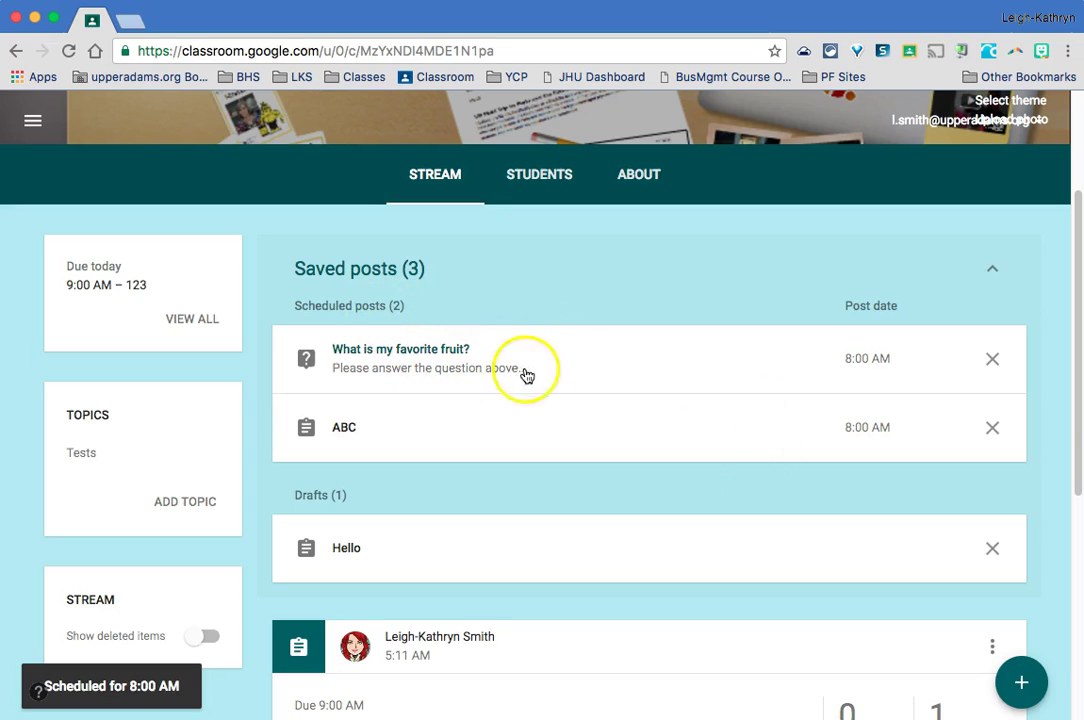
left_click(996, 265)
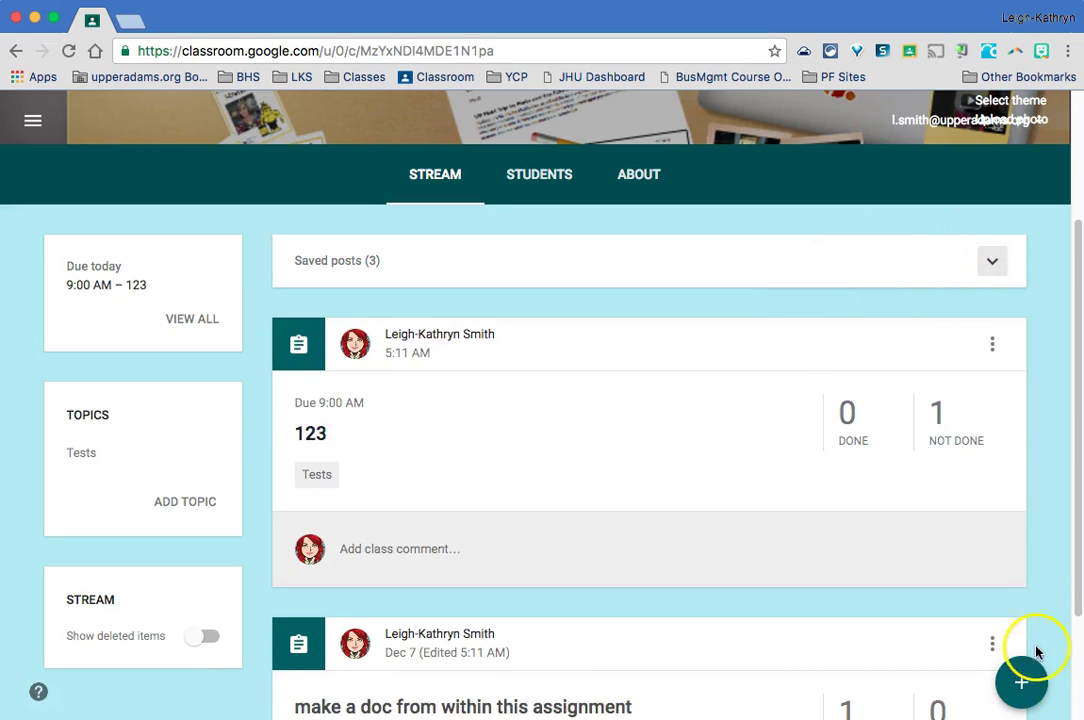
Create a new question reading "abc" with Short answer as its answer type
mouse_move(1025, 684)
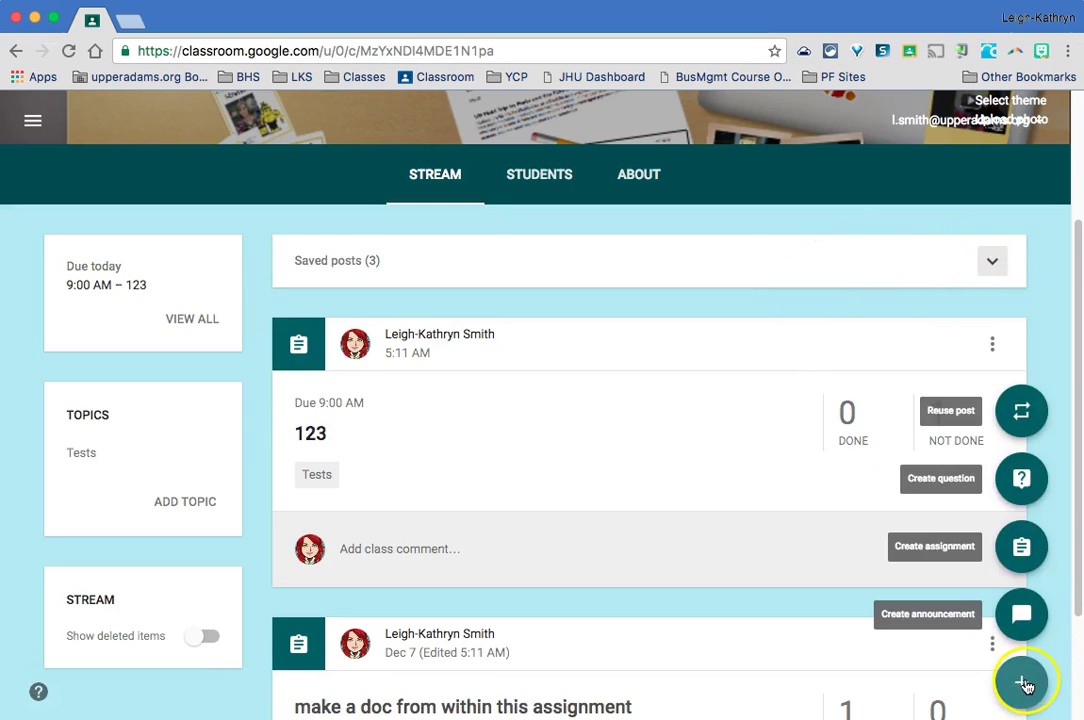
left_click(1021, 480)
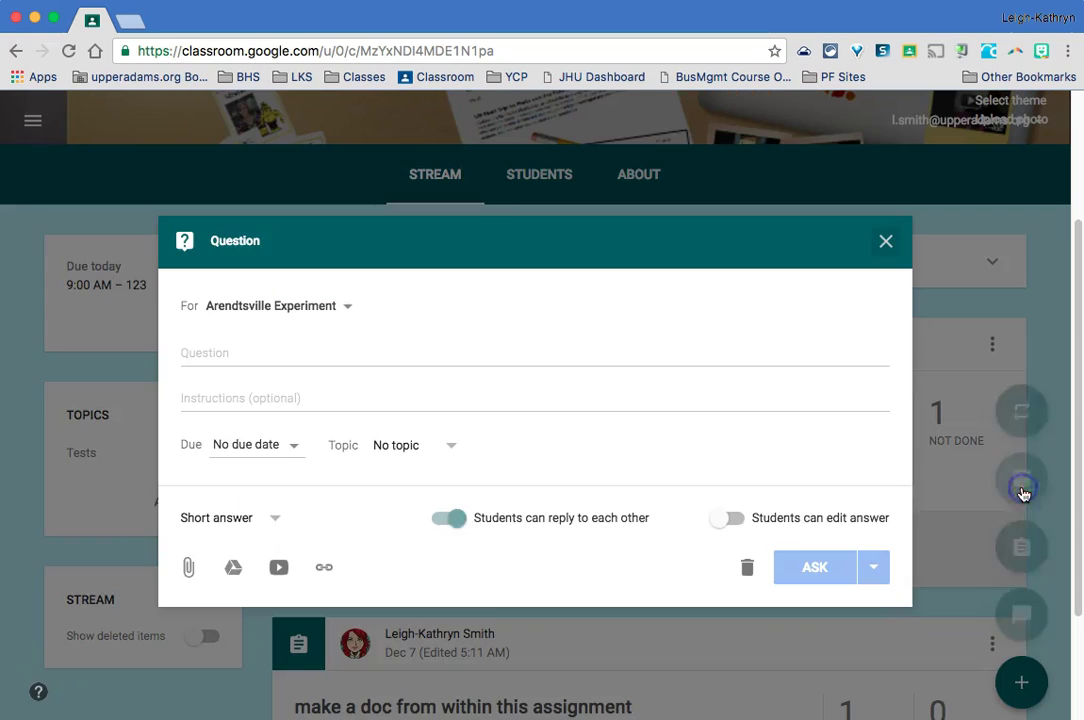
left_click(201, 352)
type("abc")
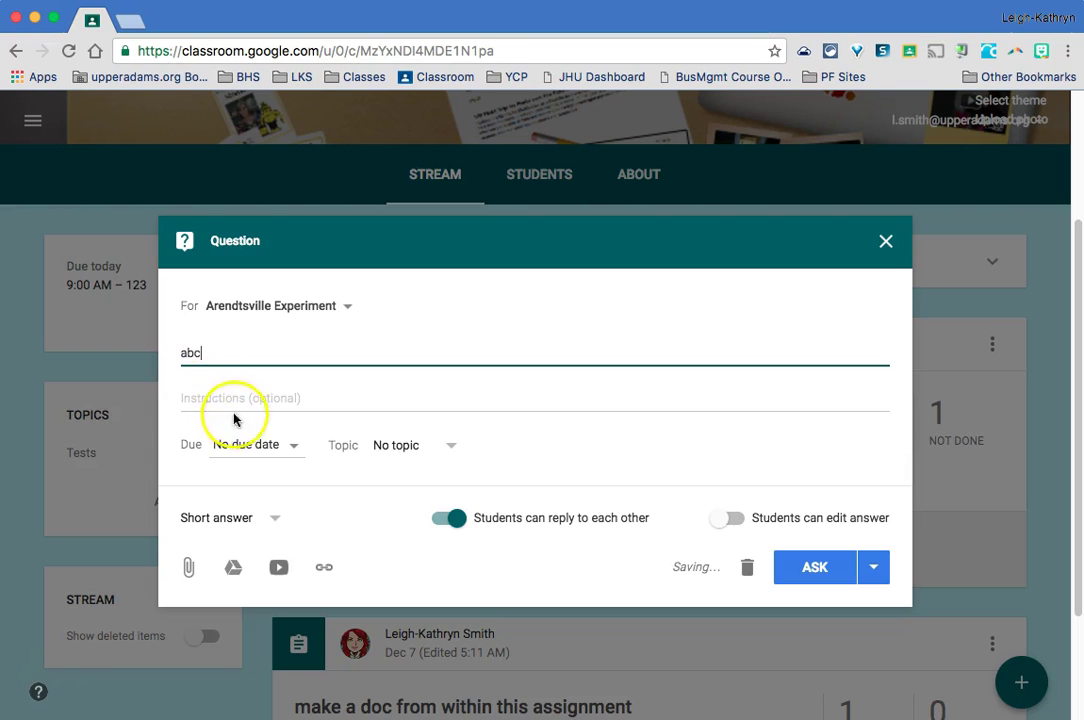
left_click(275, 524)
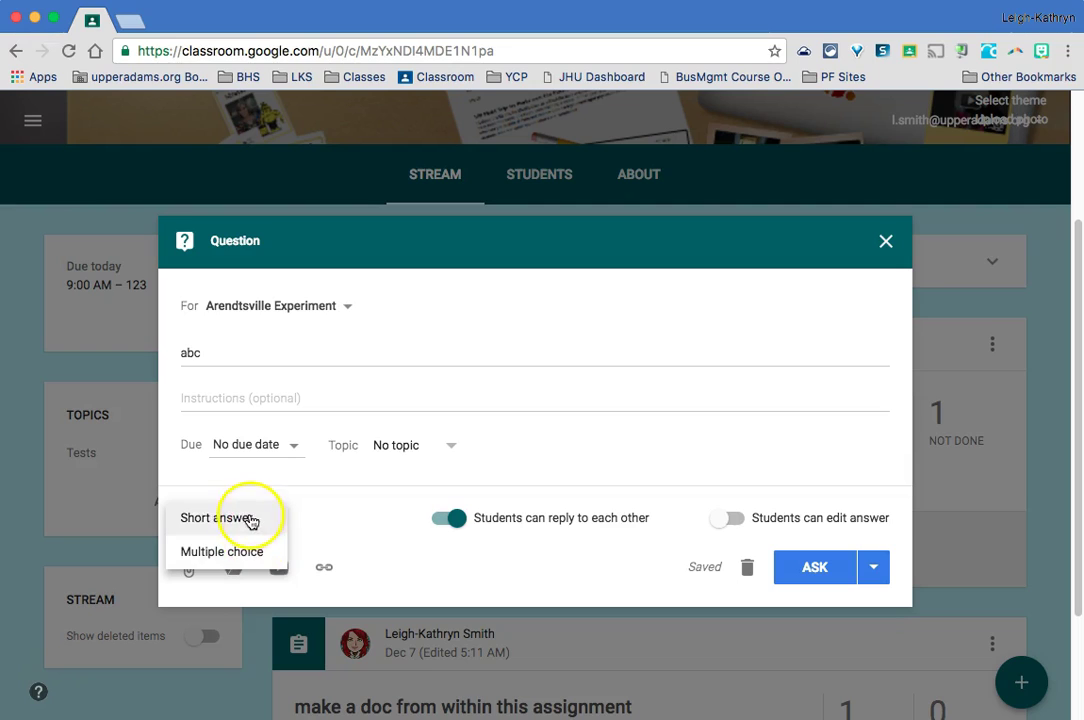
left_click(249, 518)
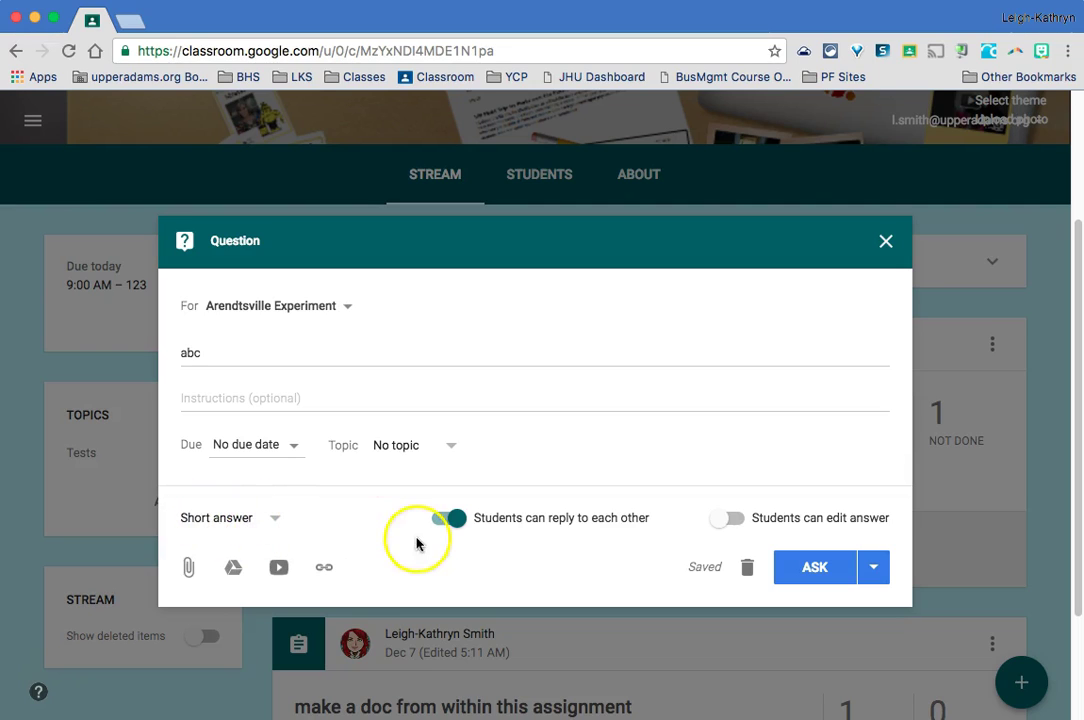
Turn student replies to each other off and back on, and allow students to edit their answer
left_click(449, 520)
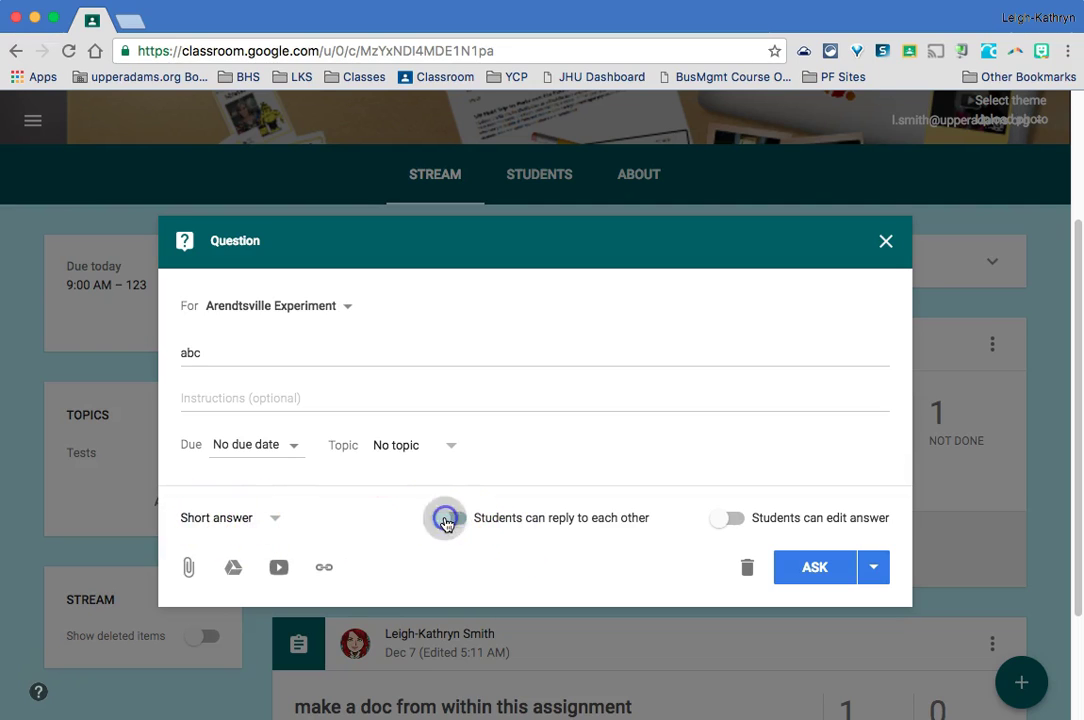
left_click(446, 522)
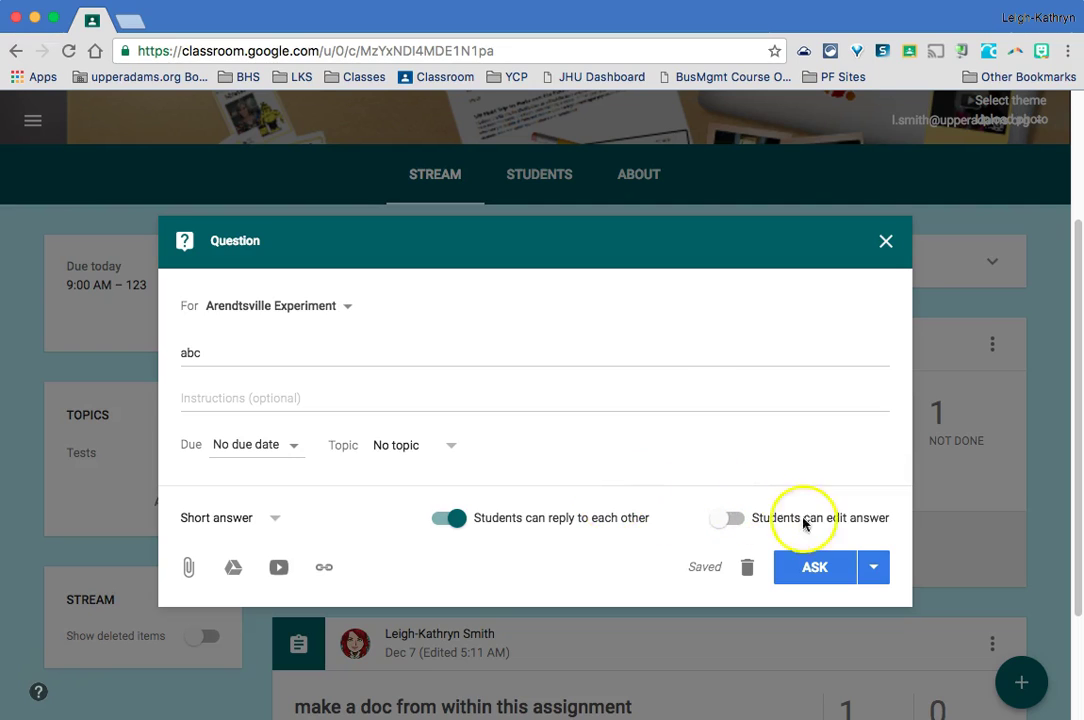
left_click(736, 527)
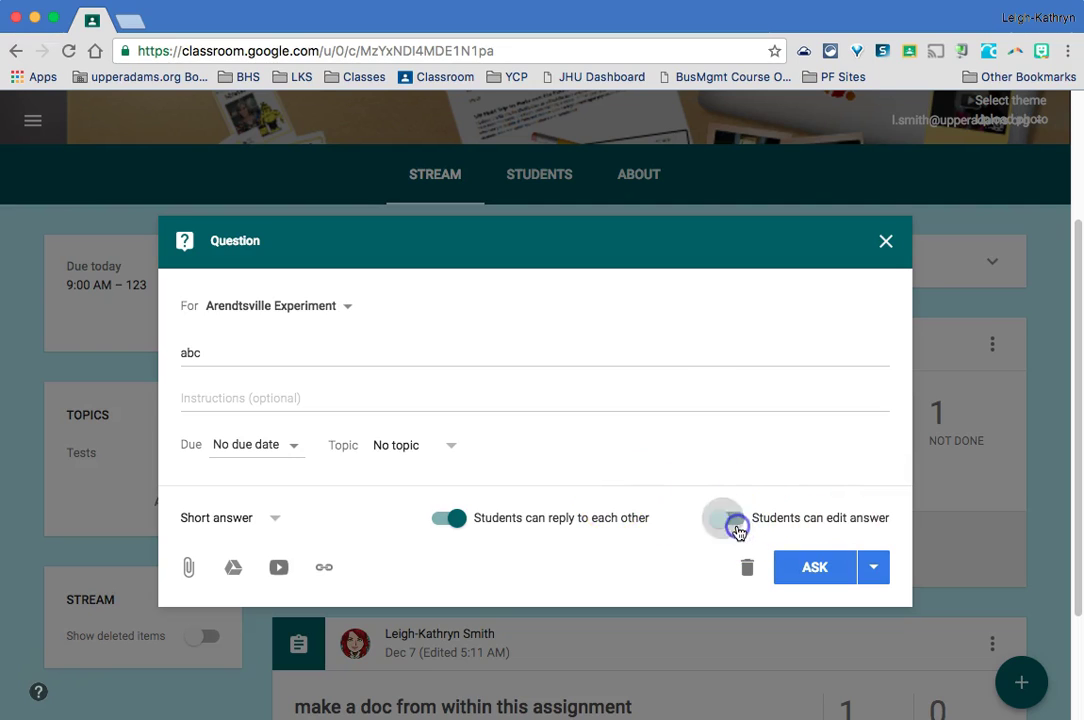
Change the abc question to Multiple choice with the options Apple, Pear and Banana
left_click(277, 527)
left_click(242, 551)
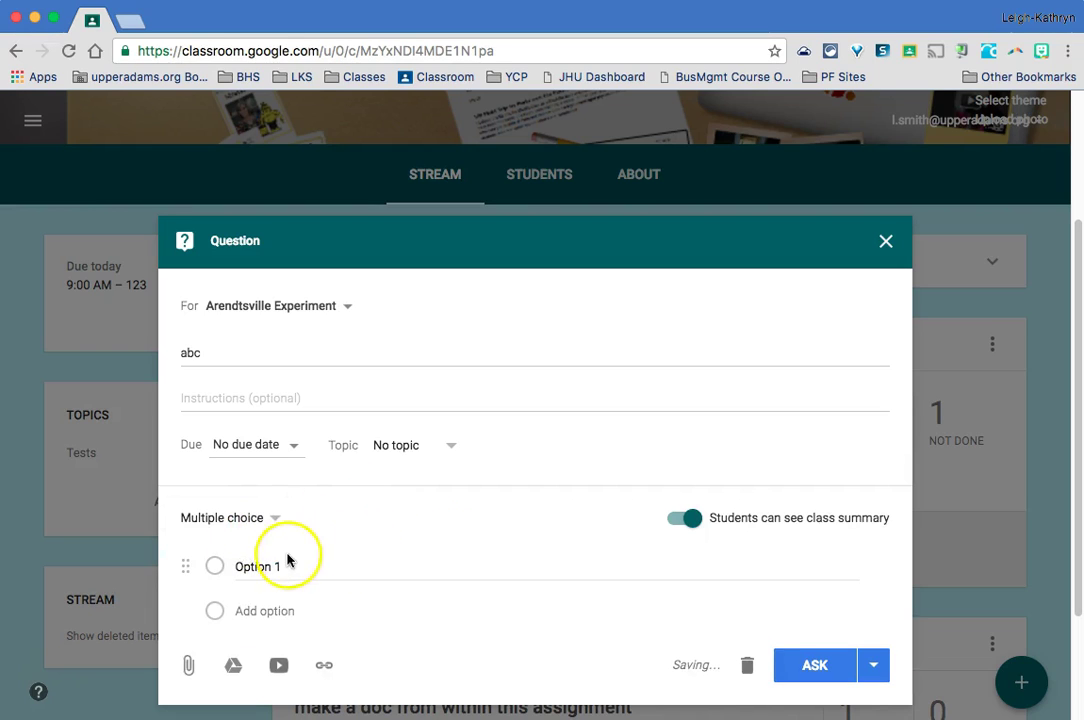
left_click(267, 569)
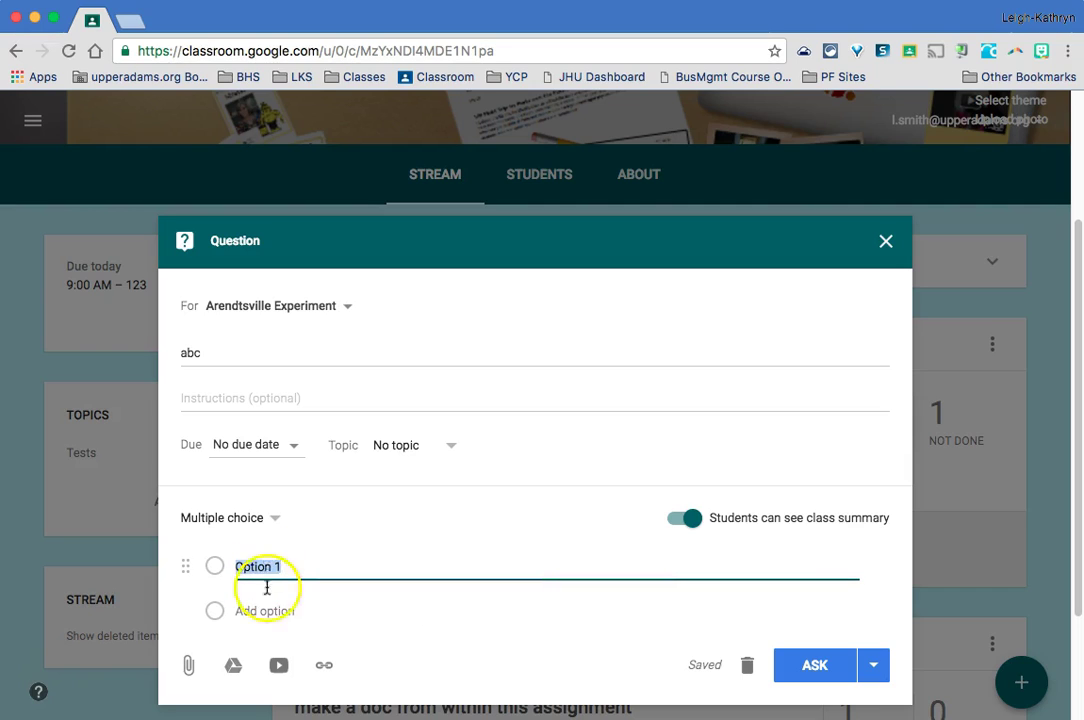
type("Apple")
left_click(259, 628)
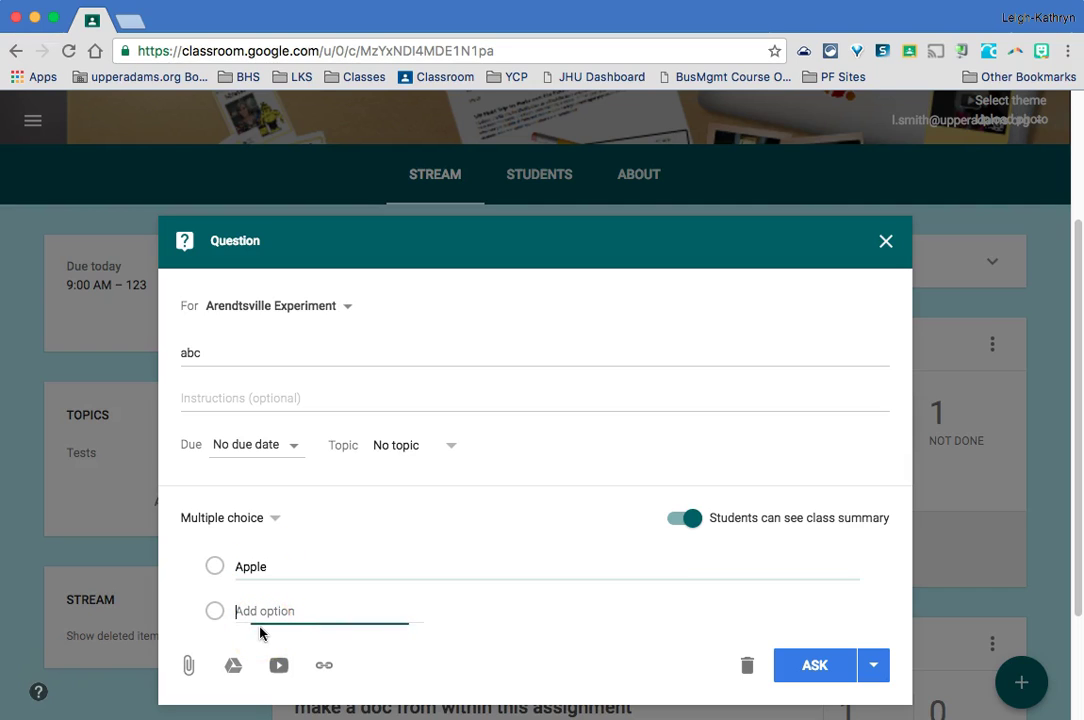
type("Pear")
key("Return")
type("Banana")
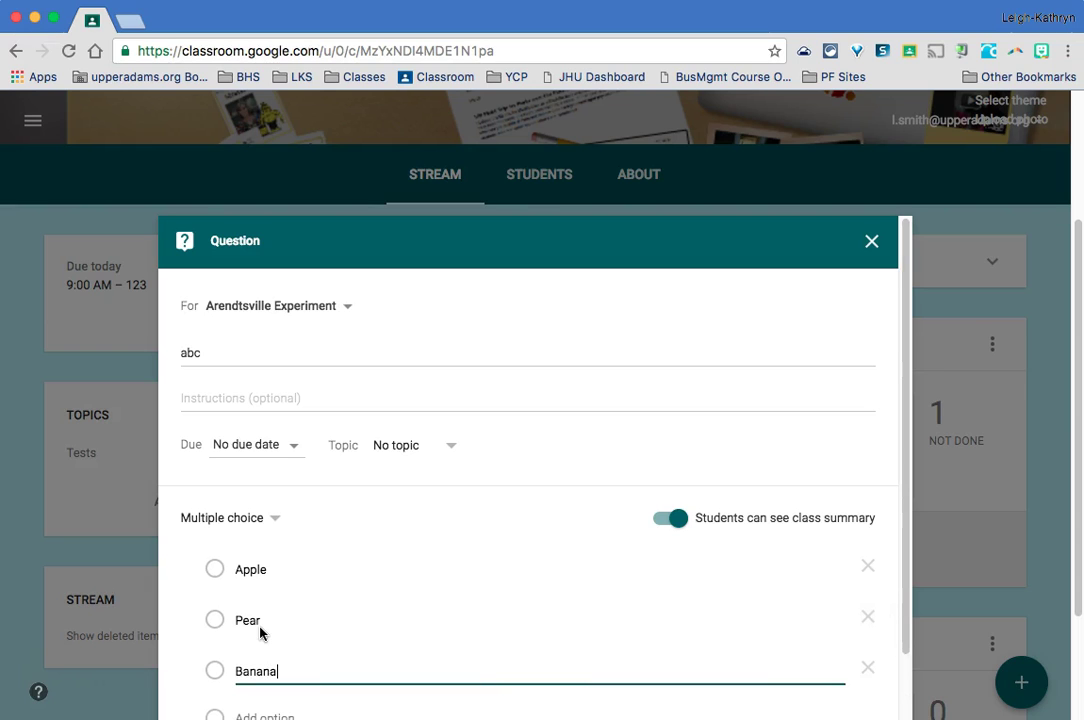
Turn off "Students can see class summary" for the abc question and turn it back on
scroll(338, 645, "down", 1)
scroll(338, 645, "down", 2)
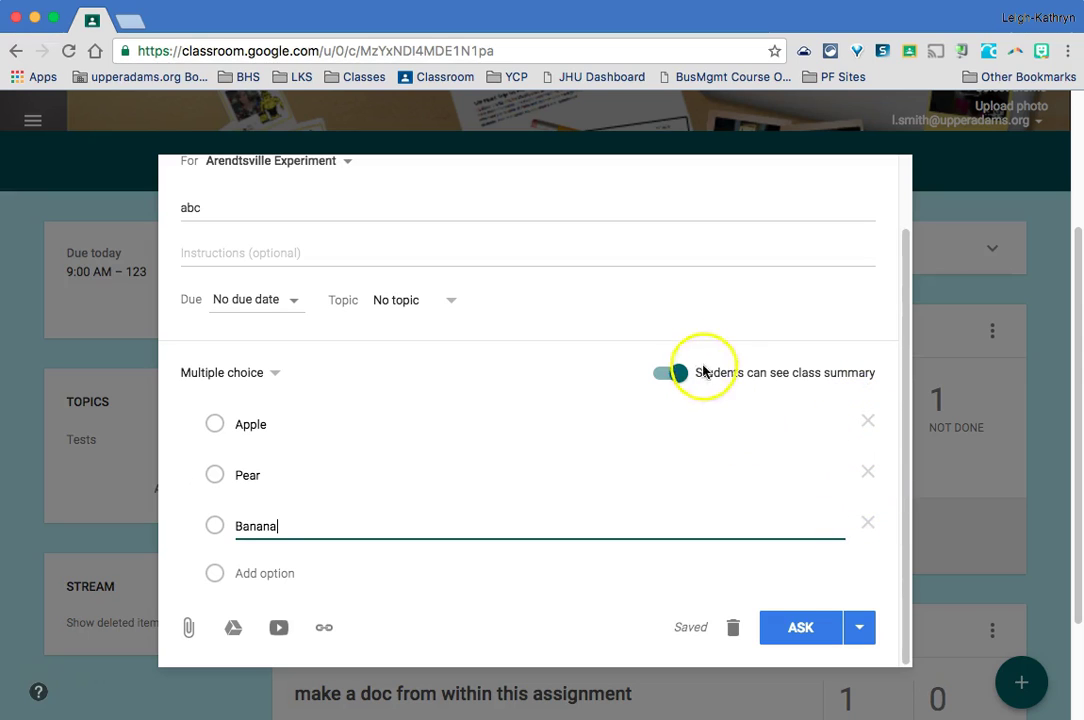
left_click(669, 376)
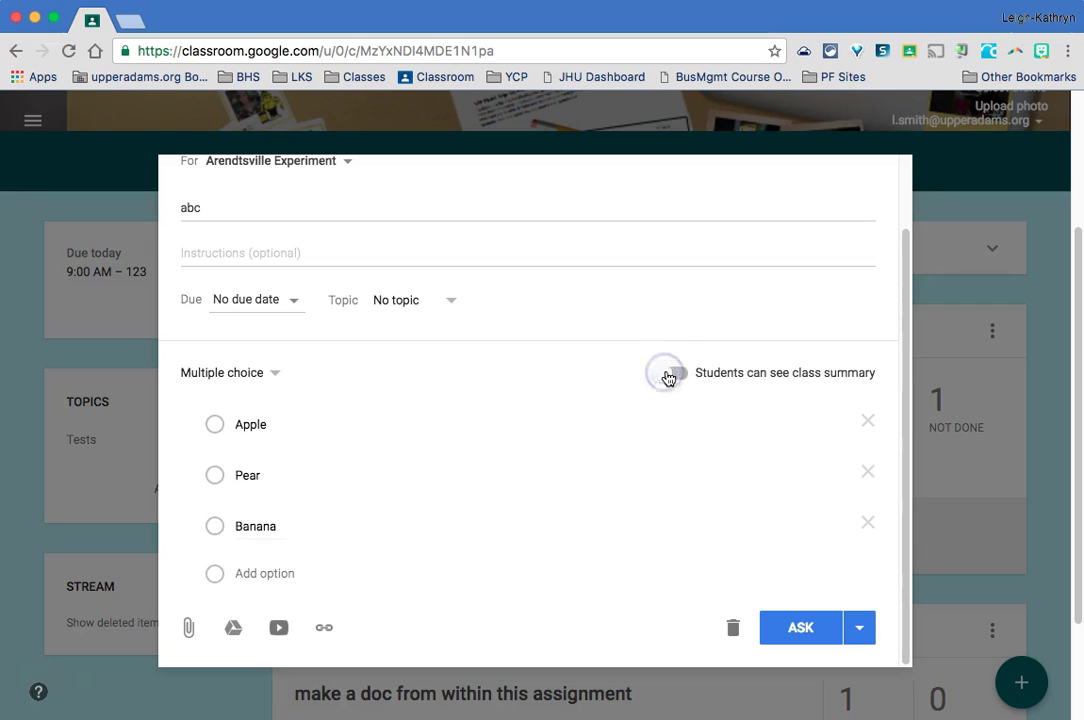
left_click(682, 376)
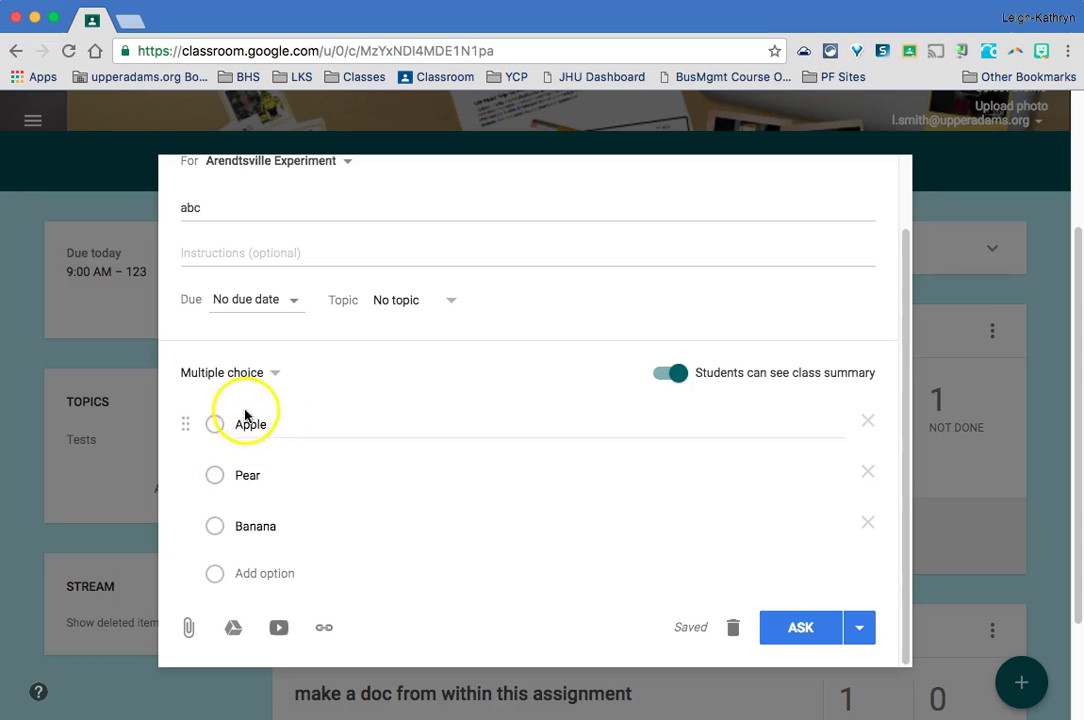
Move the Banana option above Pear, and add a fourth answer option and remove it again
left_click_drag(183, 526, 188, 446)
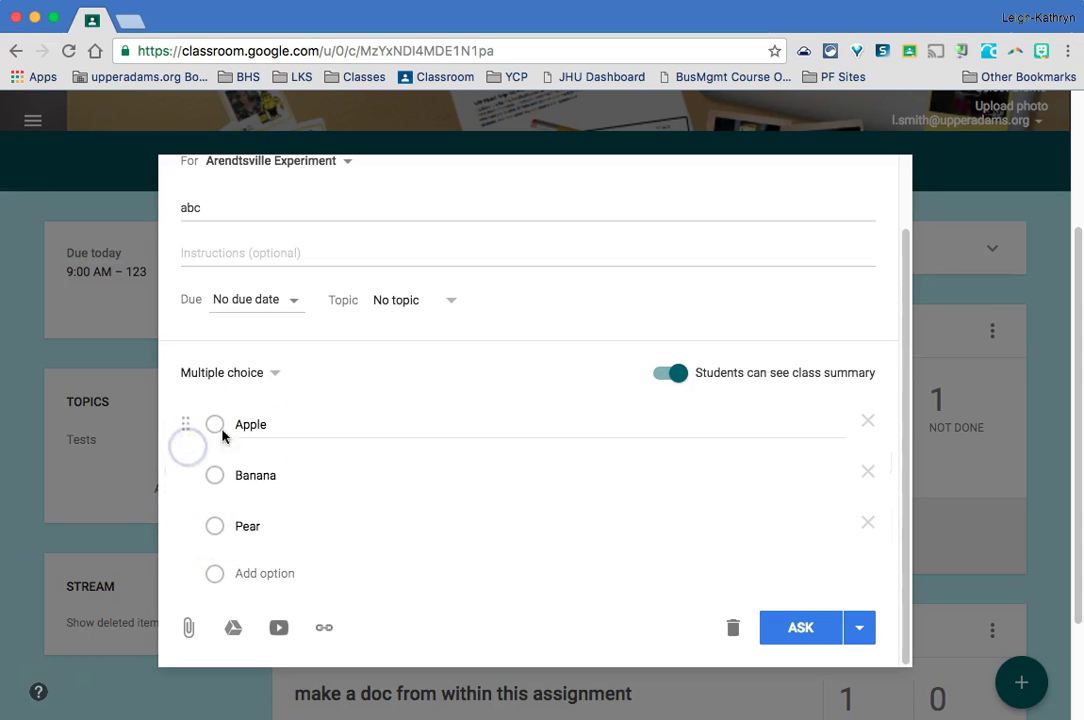
left_click(285, 576)
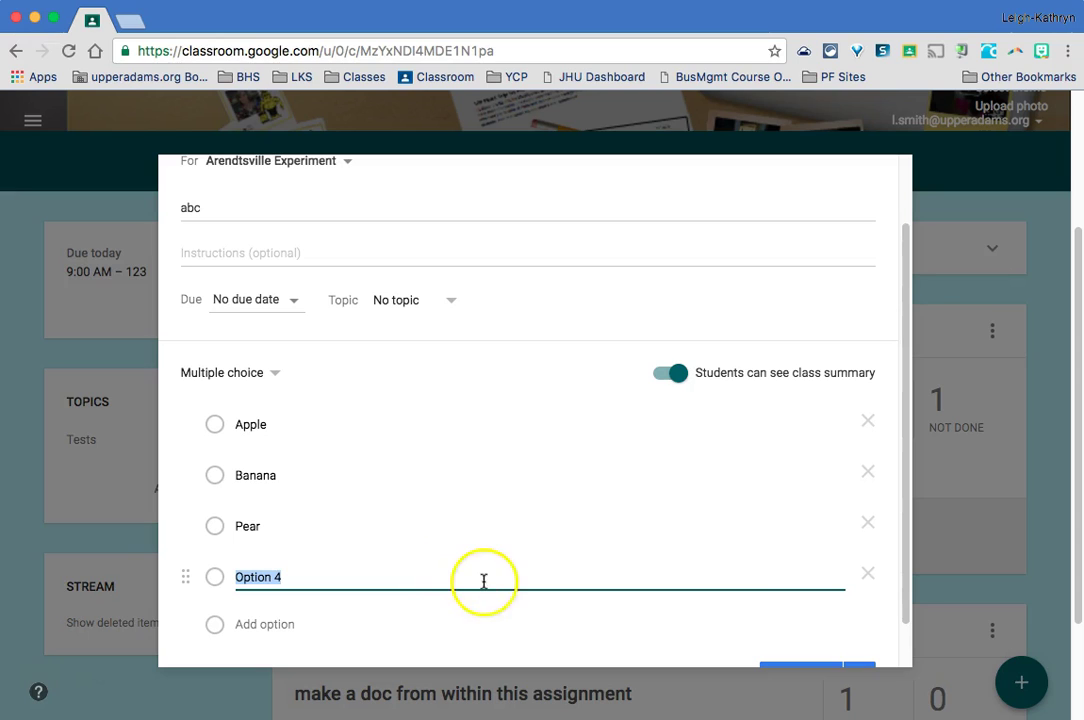
left_click(868, 577)
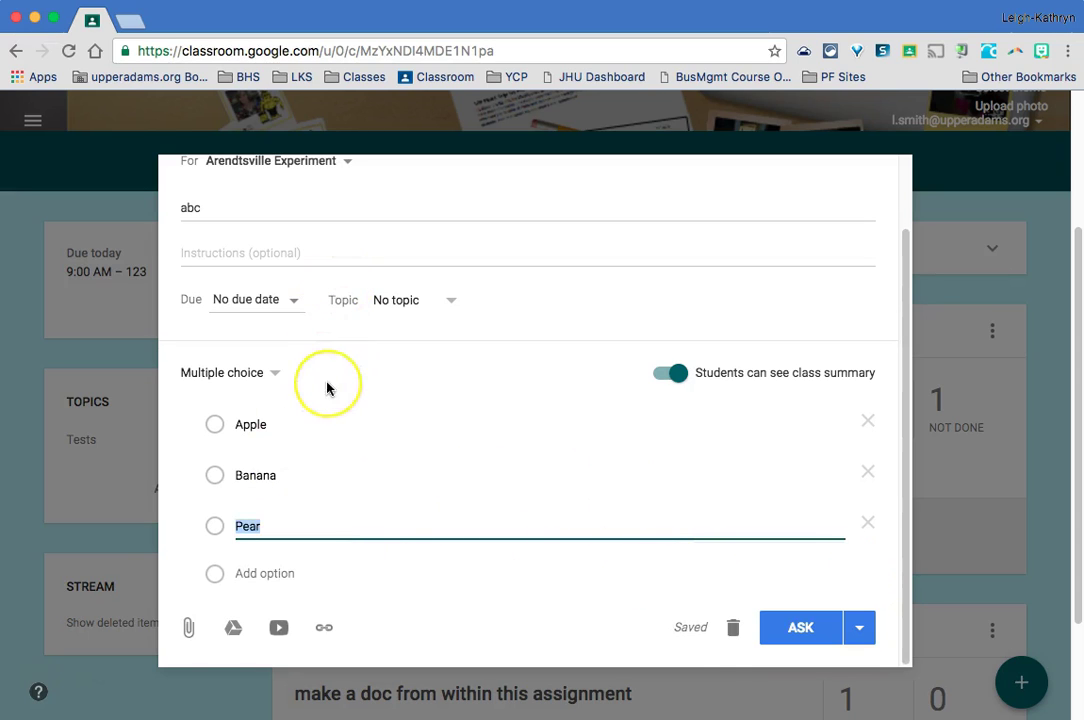
Review the abc question's details and ask it to the Arendtsville Experiment class
scroll(327, 388, "up", 2)
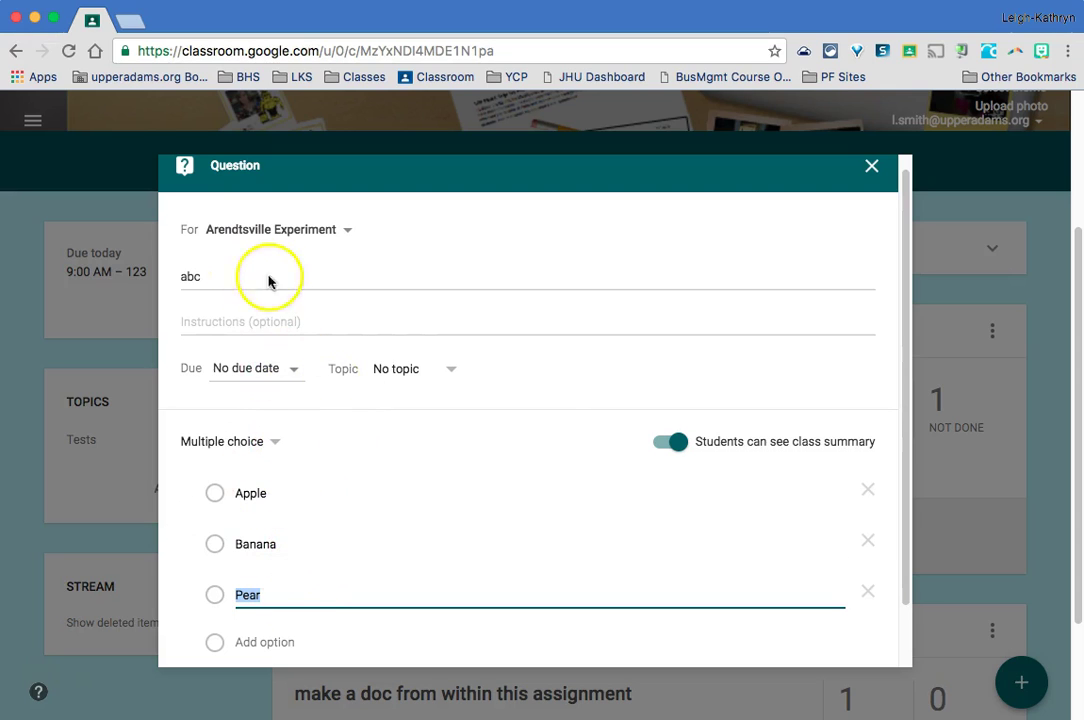
scroll(538, 411, "down", 2)
left_click(801, 632)
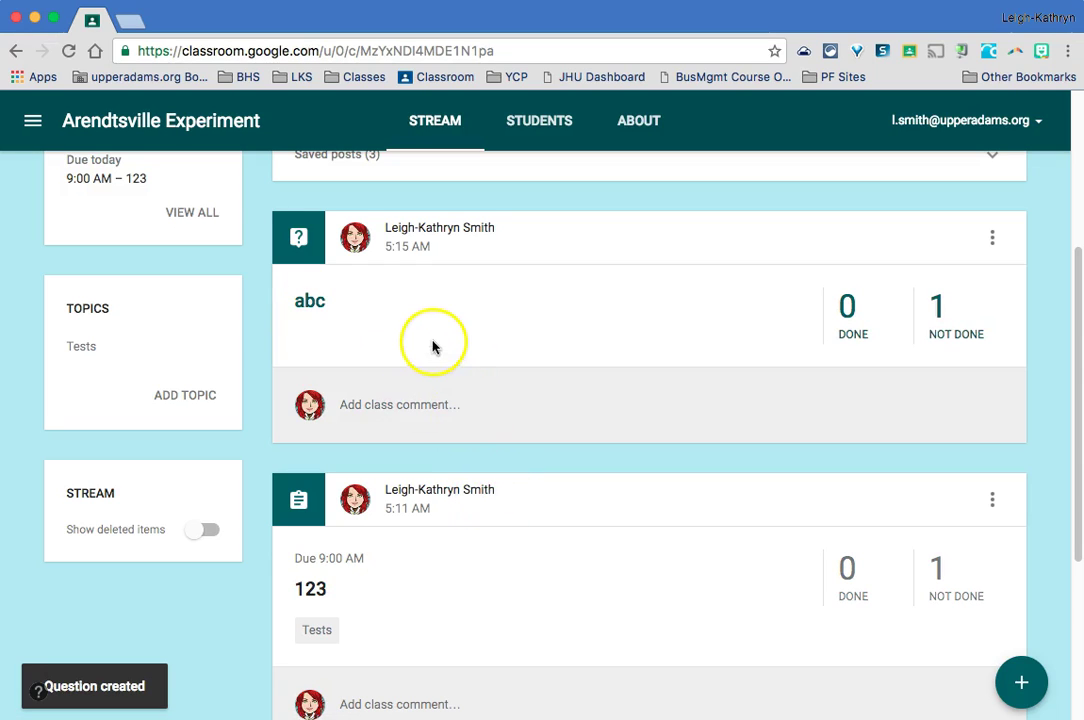
Revisit the class's About page and Students page with its class code, and return to the stream to look over its posts
scroll(244, 320, "up", 5)
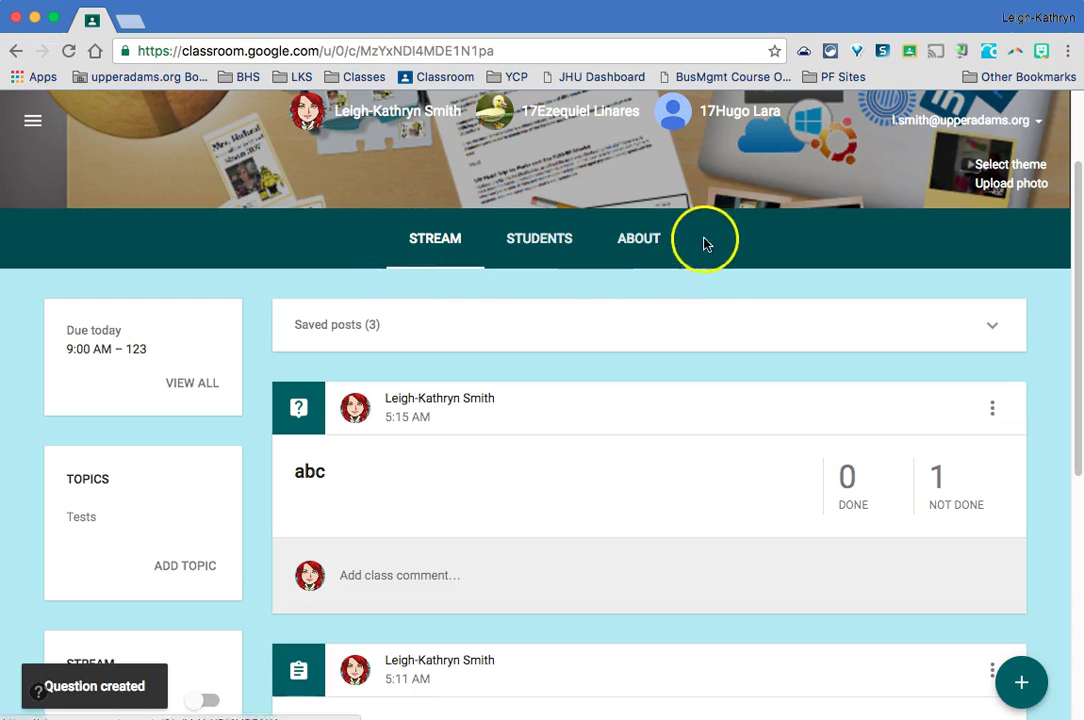
left_click(644, 240)
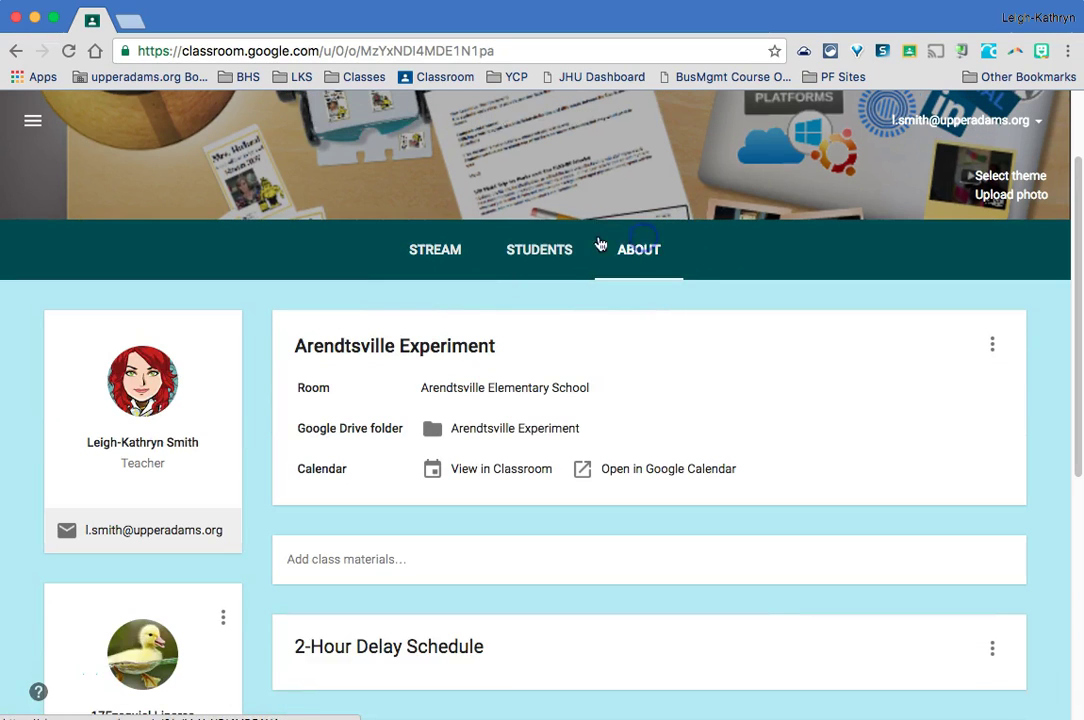
left_click(549, 254)
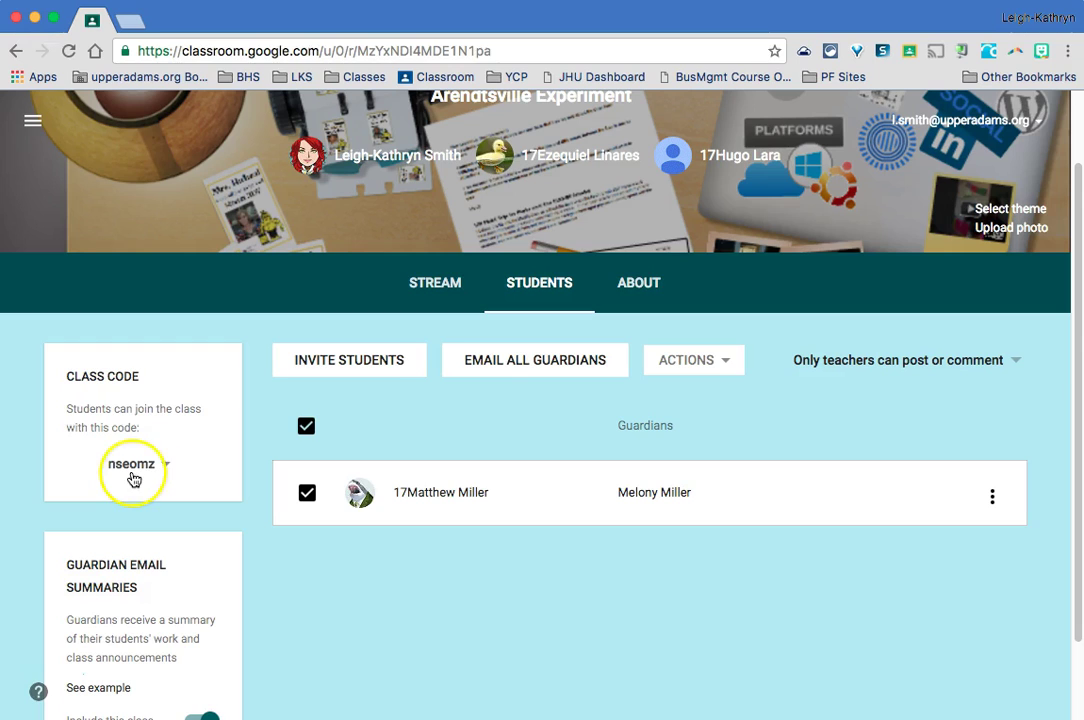
left_click(425, 281)
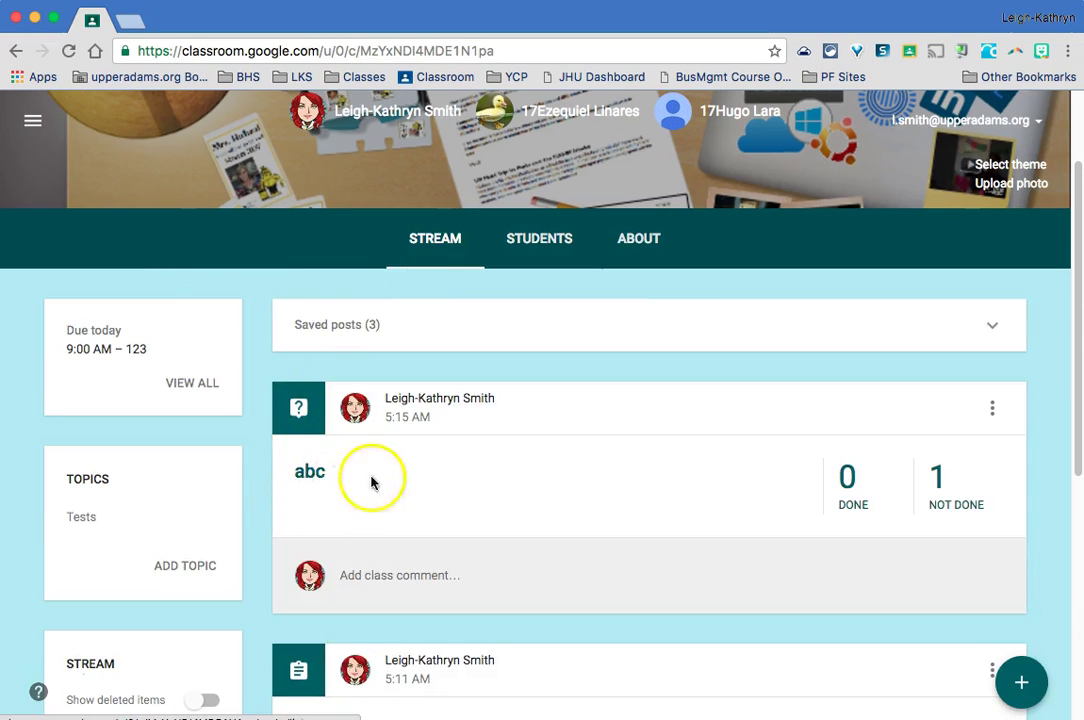
scroll(311, 484, "down", 5)
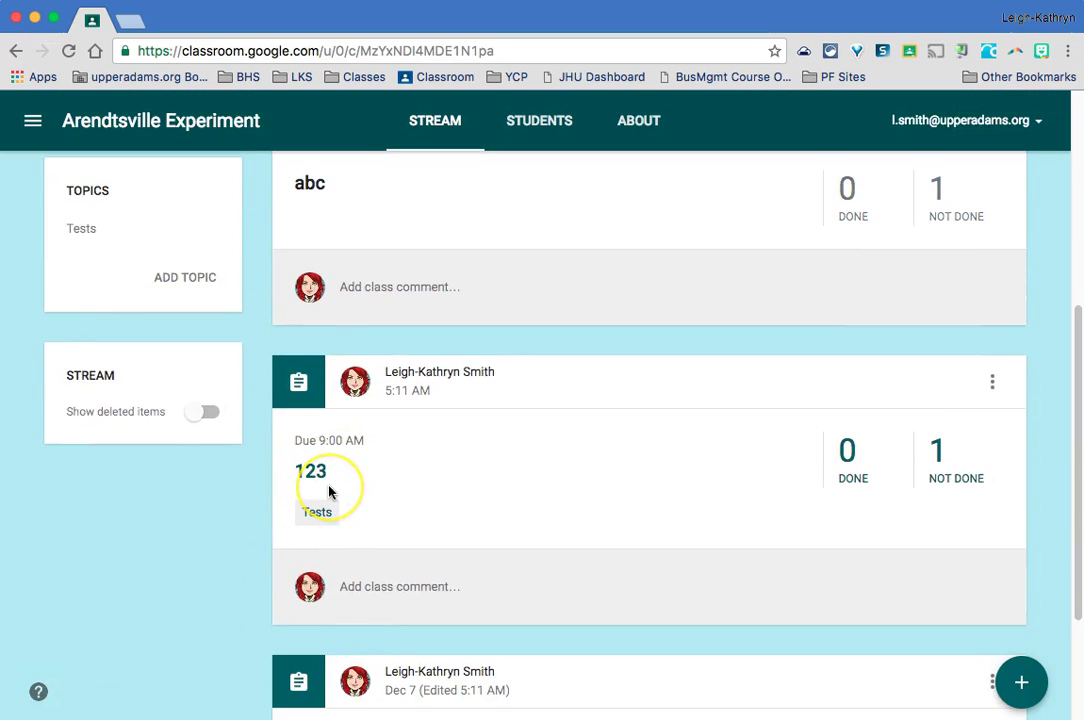
scroll(329, 492, "up", 2)
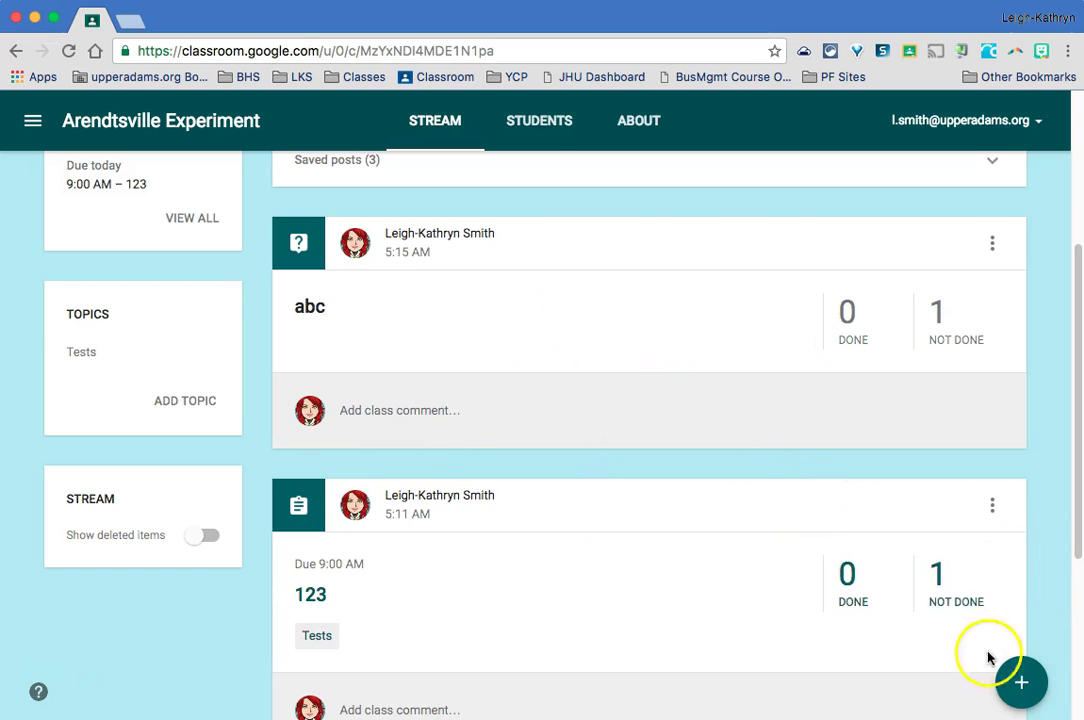
Start a new assignment and search YouTube for "kittens" to look through the videos that could be attached
mouse_move(1021, 680)
left_click(1024, 538)
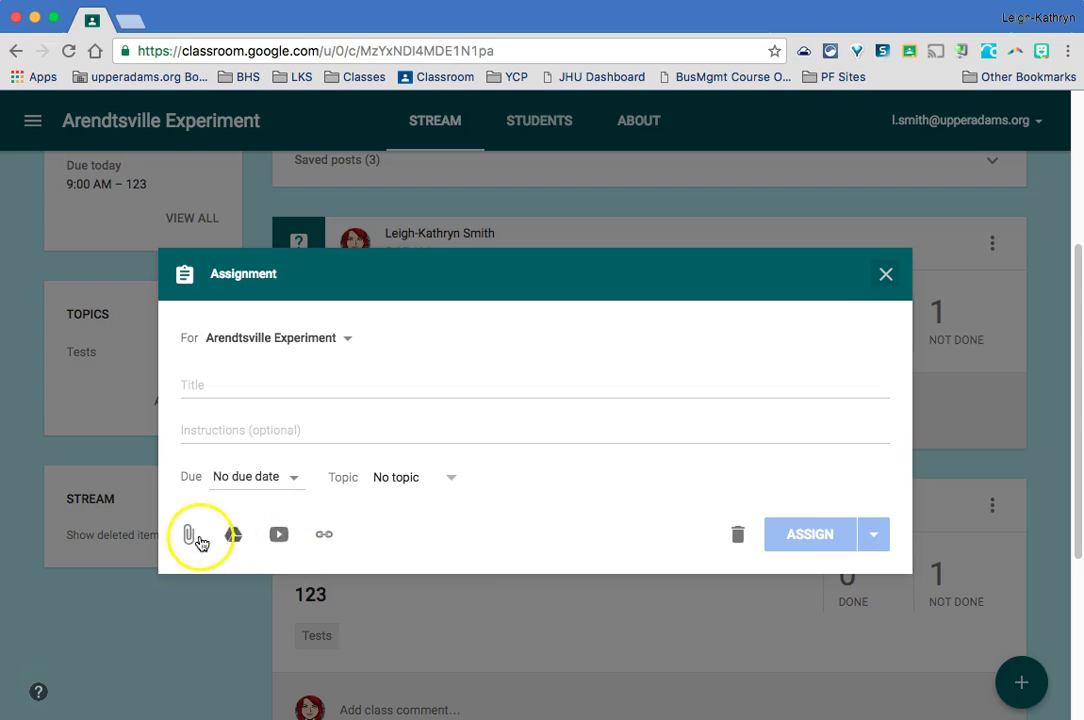
left_click(238, 539)
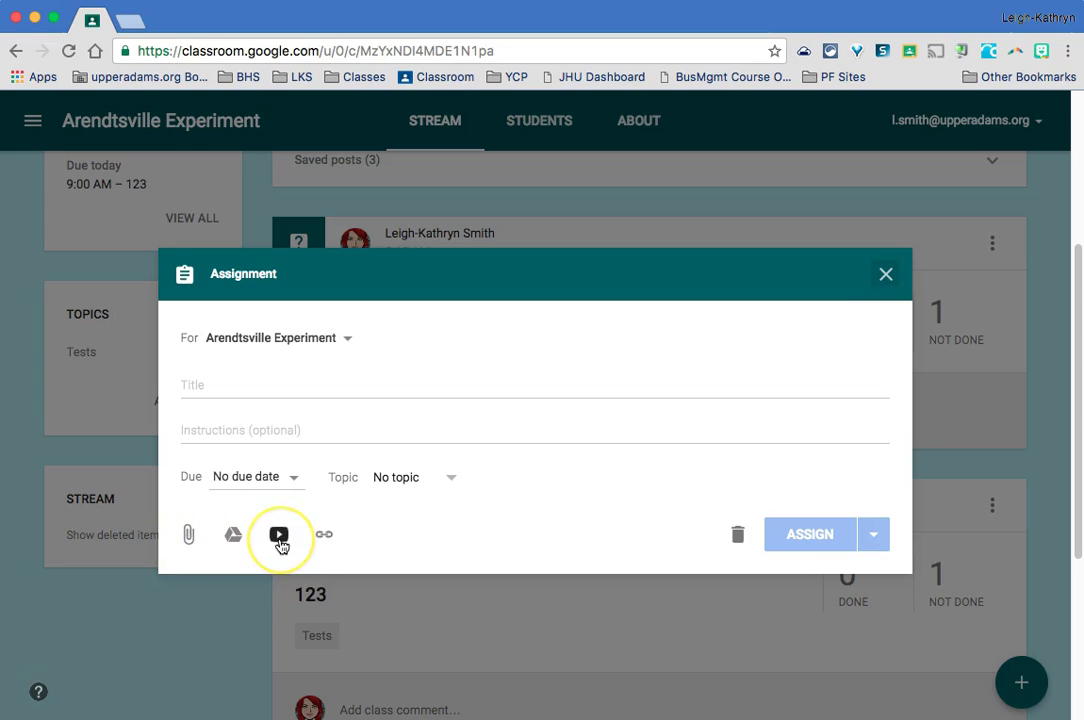
left_click(279, 537)
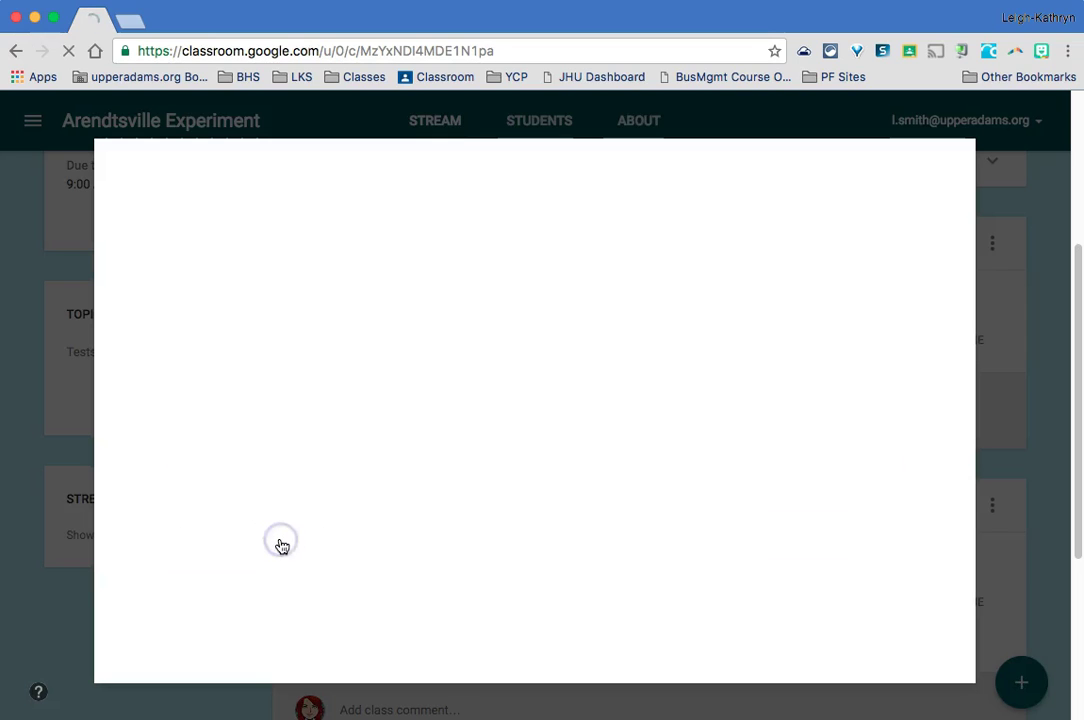
left_click(296, 270)
type("kittens")
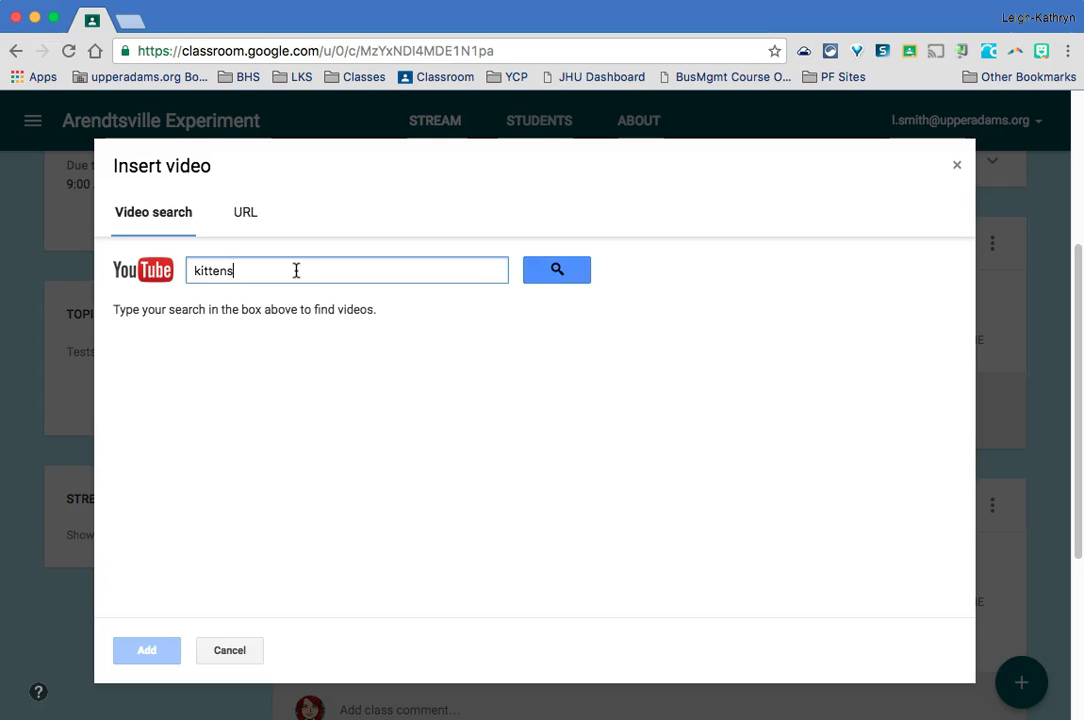
key("Return")
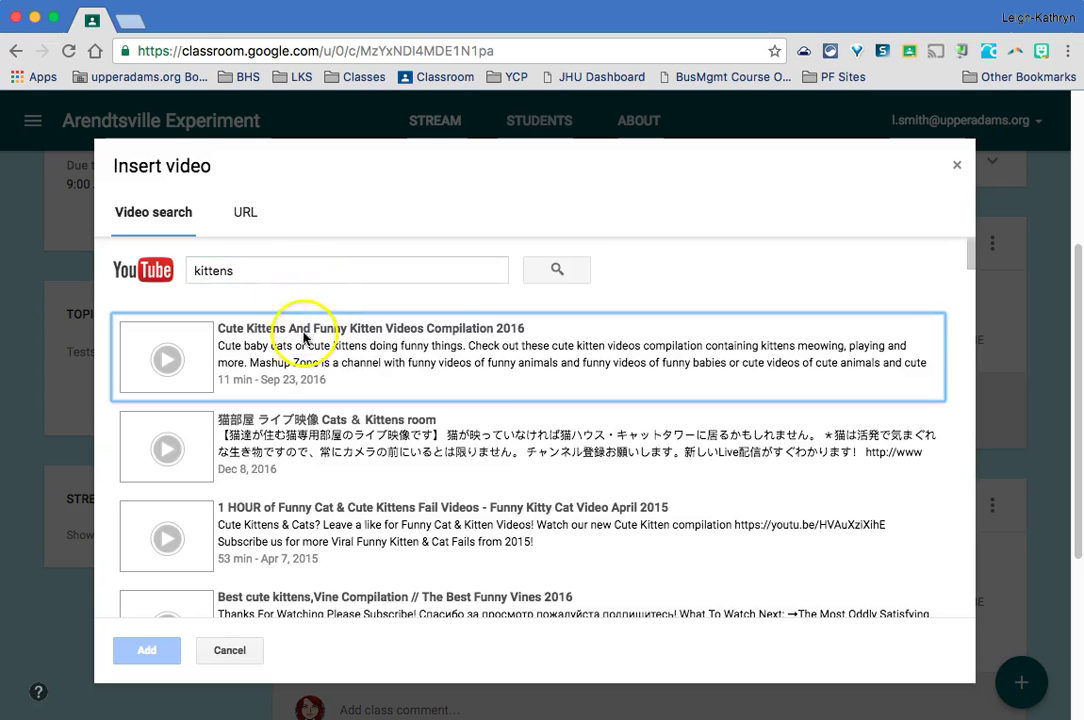
scroll(254, 450, "down", 5)
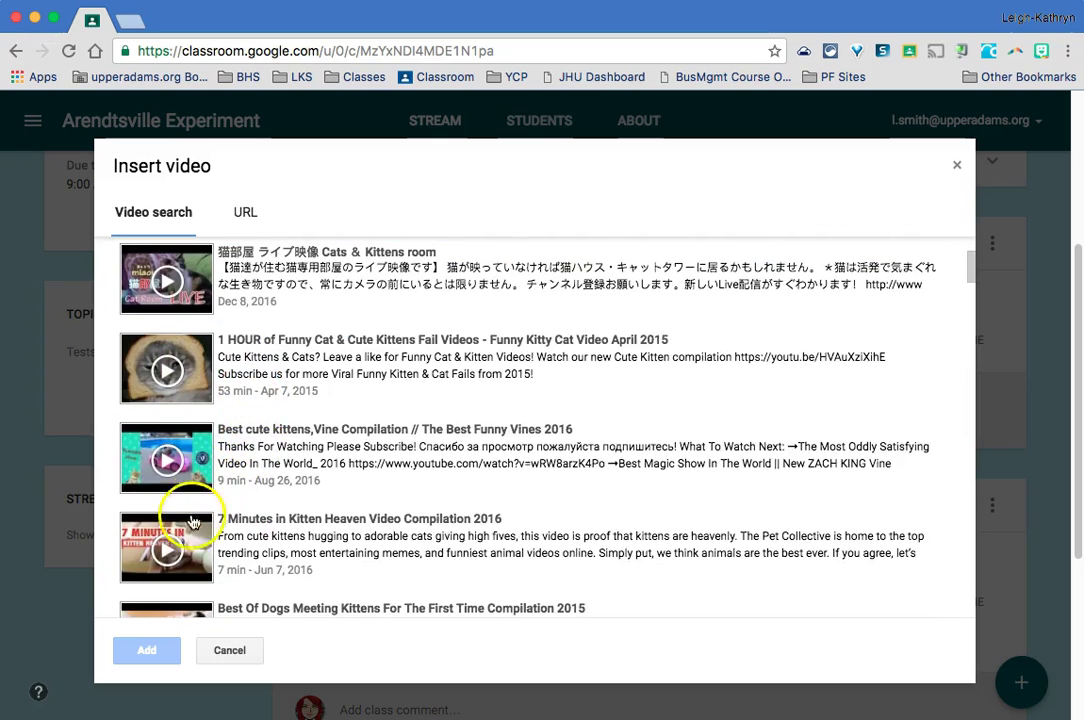
left_click(170, 530)
left_click(244, 214)
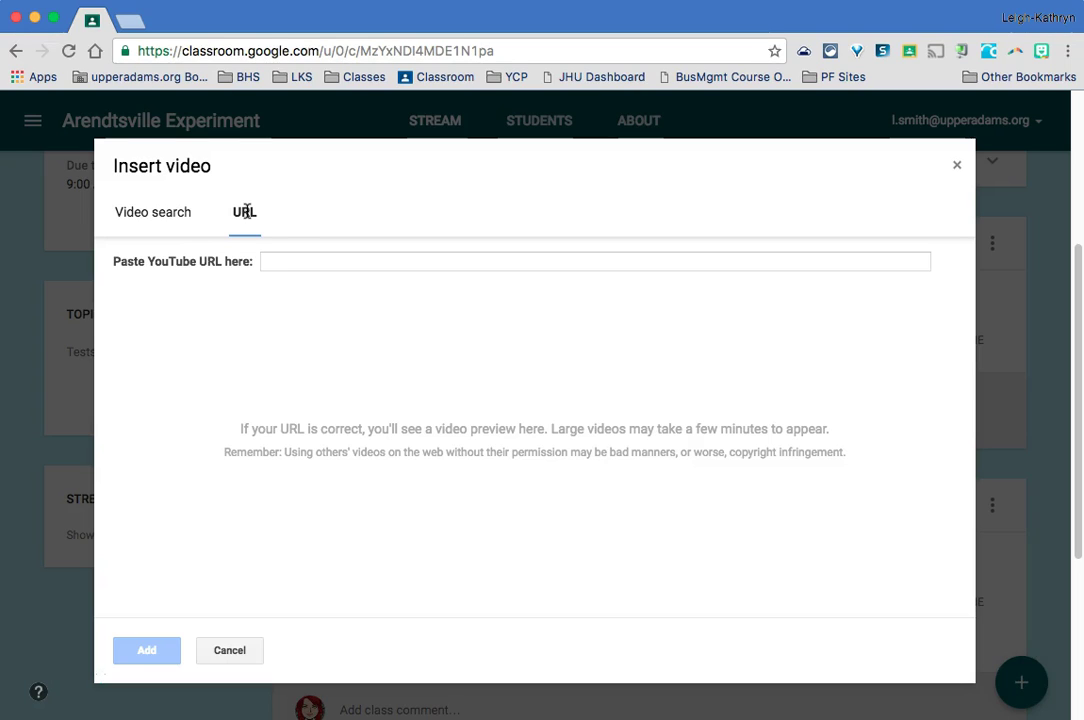
left_click(287, 265)
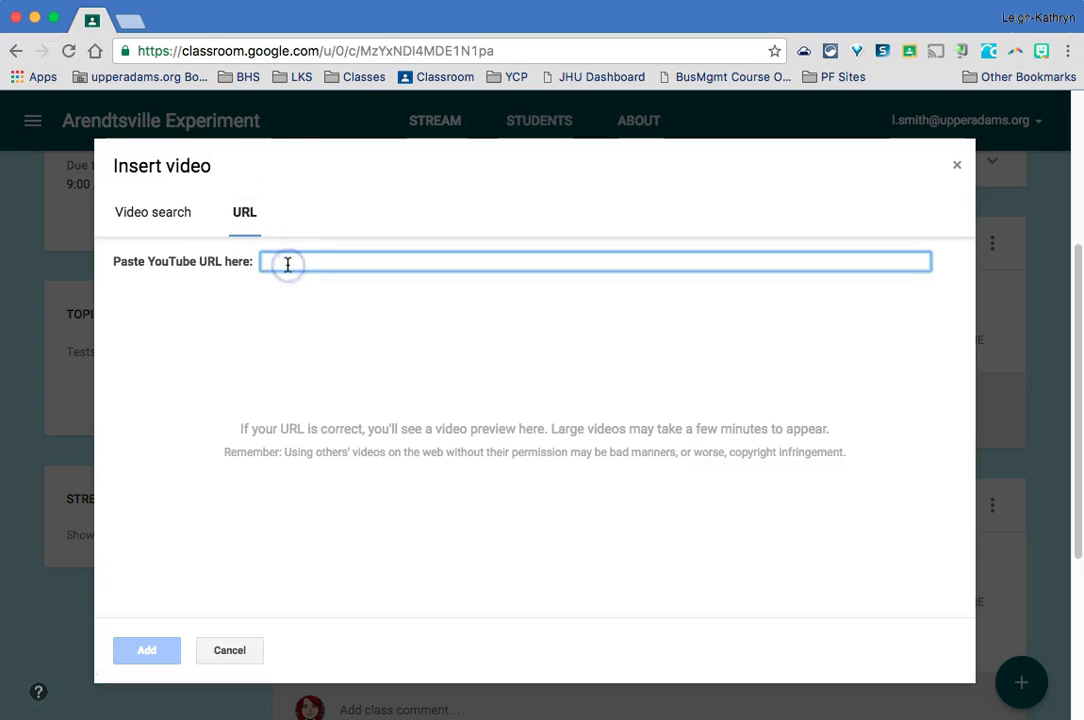
type("https://youtu.be/yARjW_pbhQM")
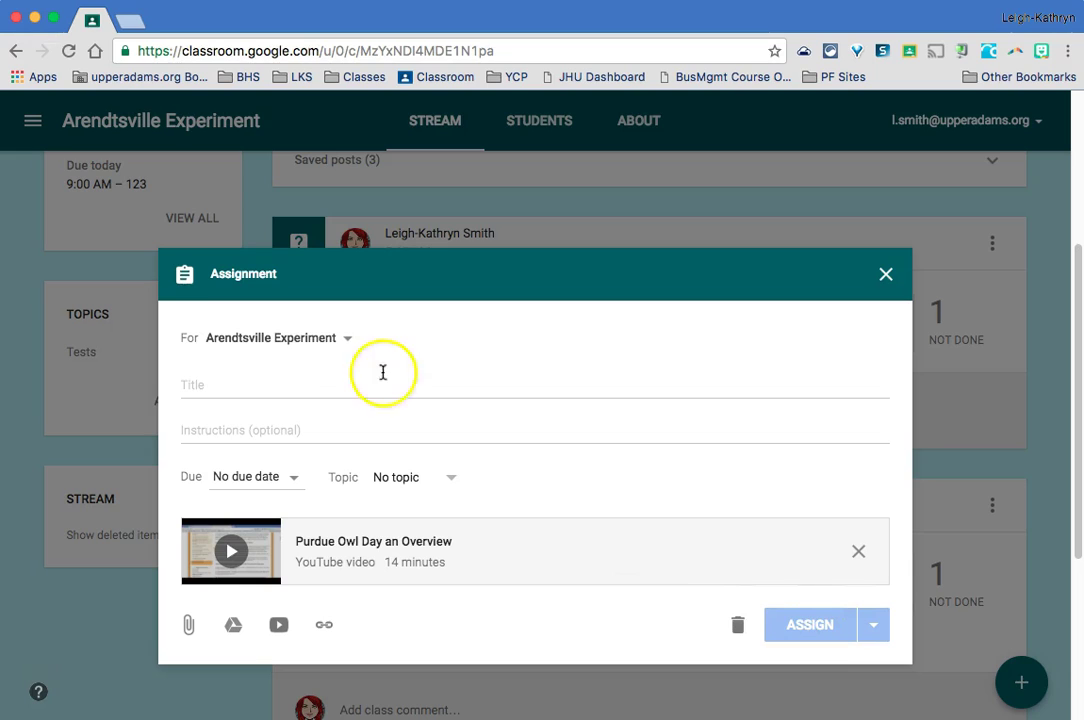
left_click(887, 276)
Create an announcement for Arendtsville Experiment reading "Don't forget you have a TEST TOMORROW!!!"
left_click(1022, 683)
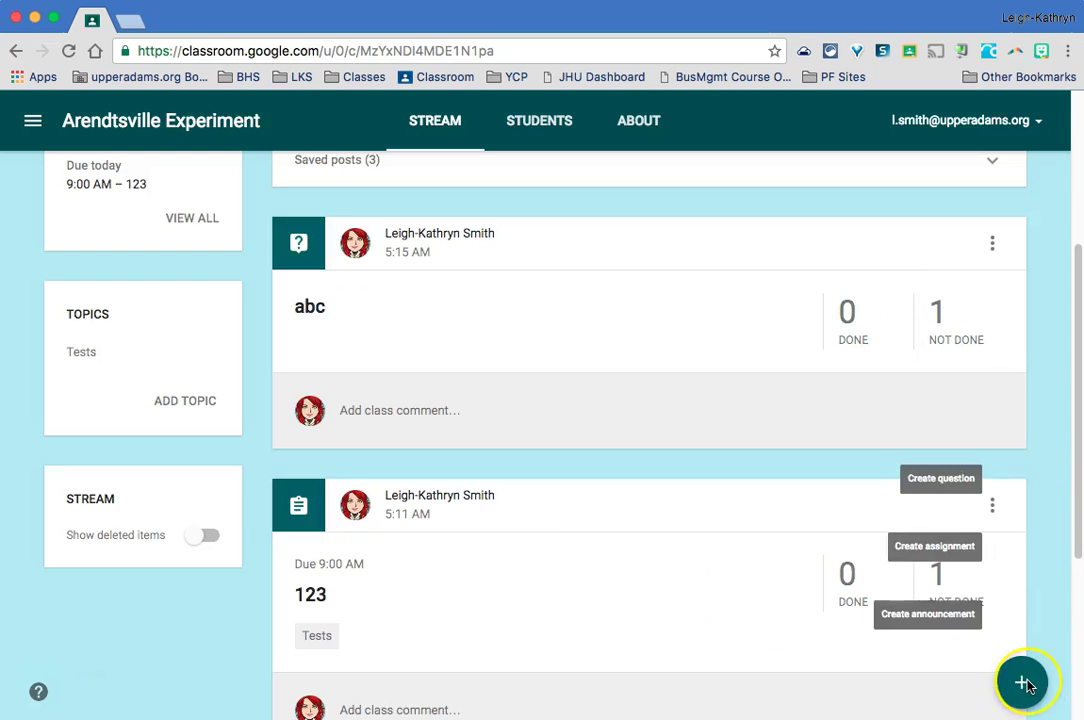
left_click(1028, 556)
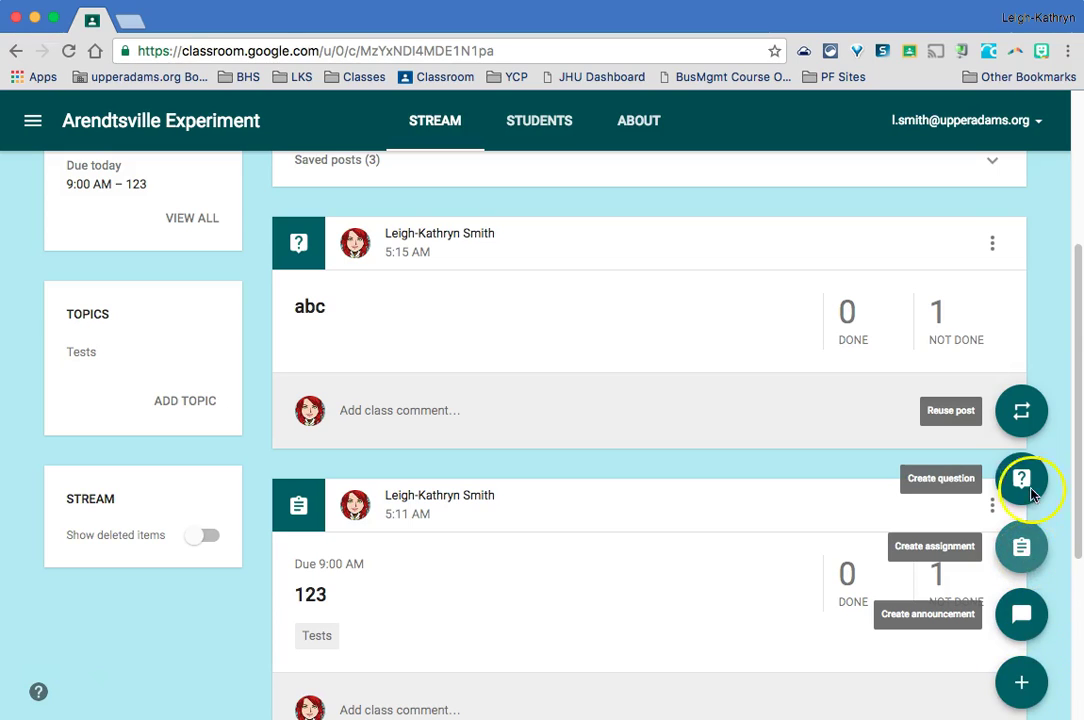
left_click(1025, 617)
left_click(410, 425)
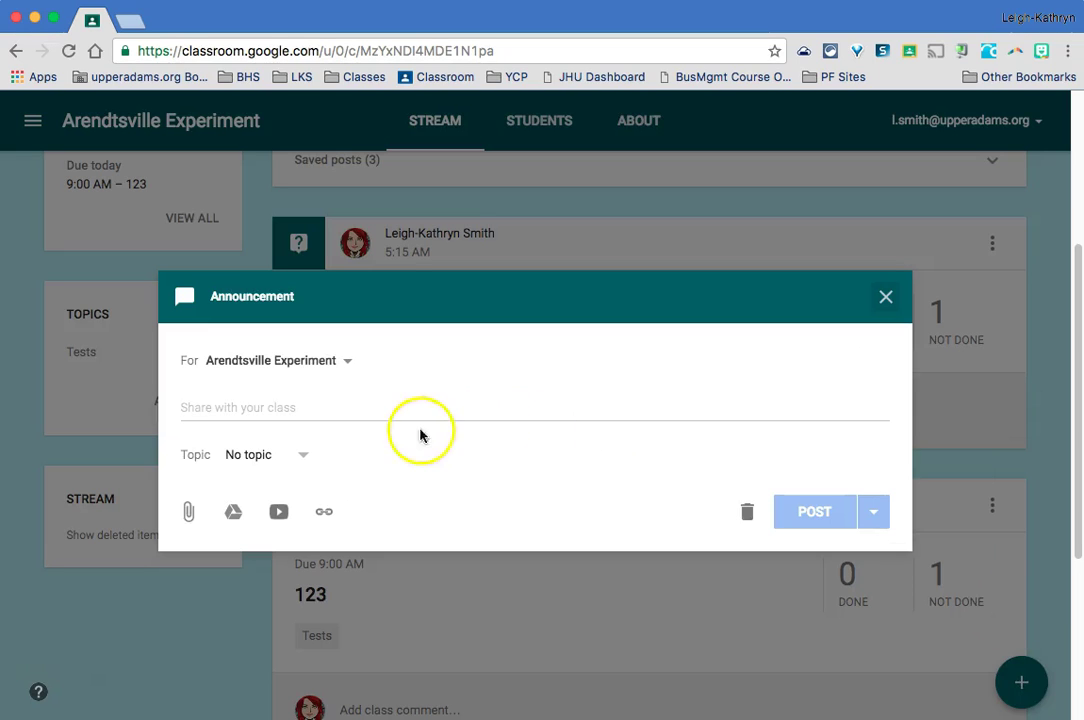
type("Do")
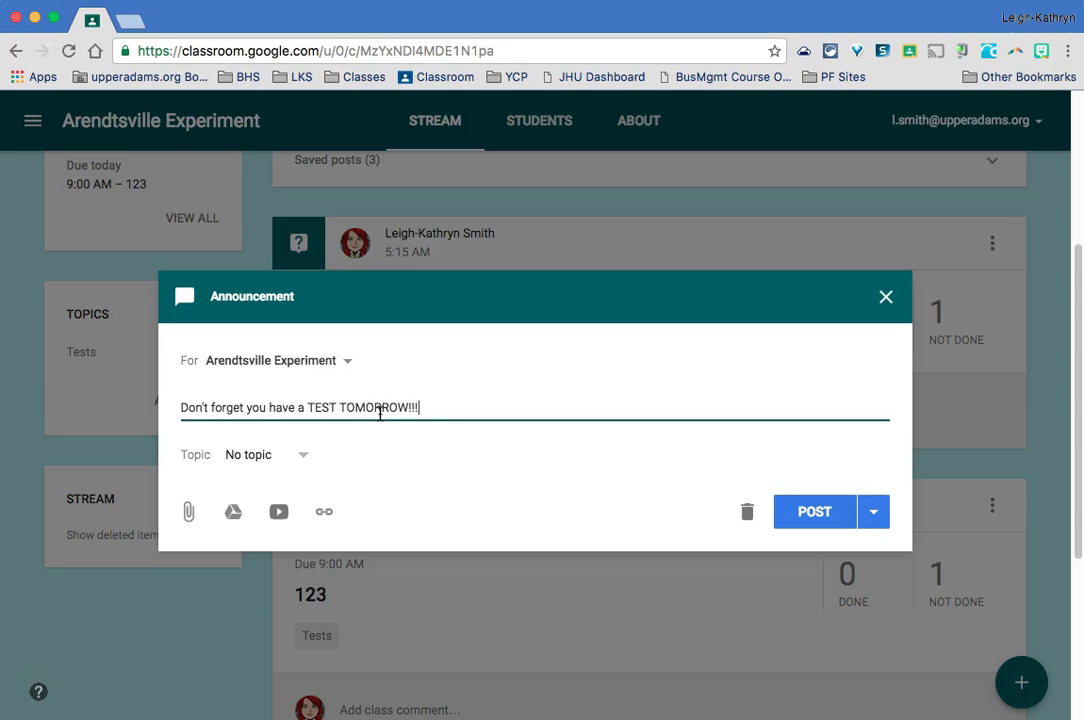
Assign the announcement to the Tests topic and post it to the class stream
left_click(303, 454)
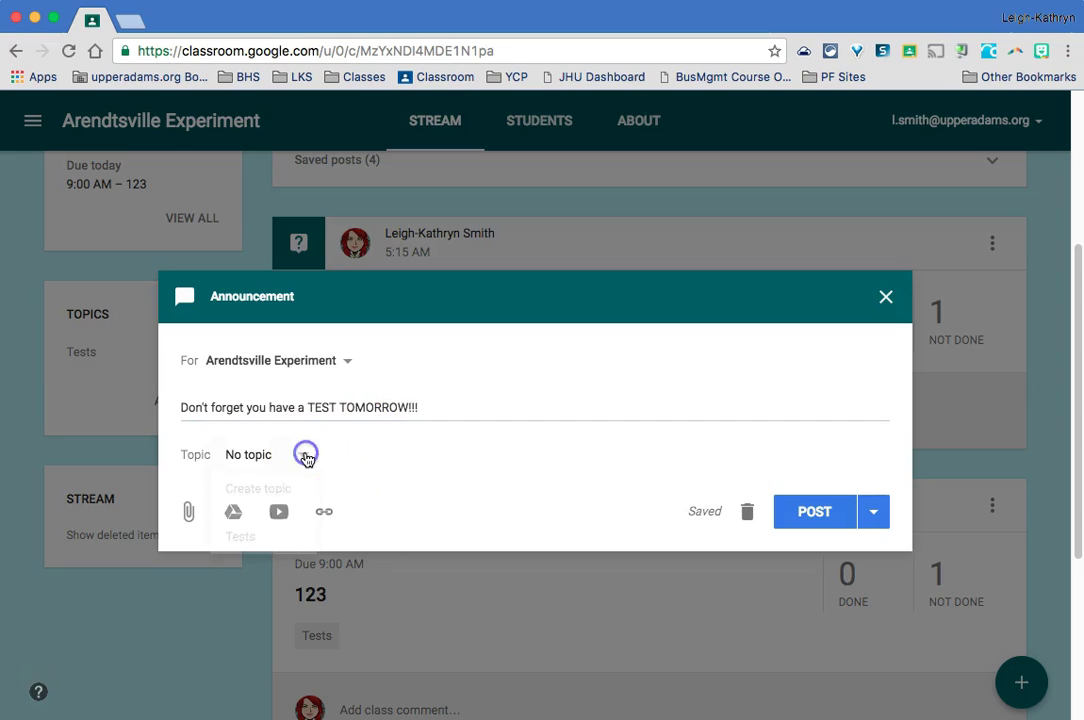
left_click(241, 538)
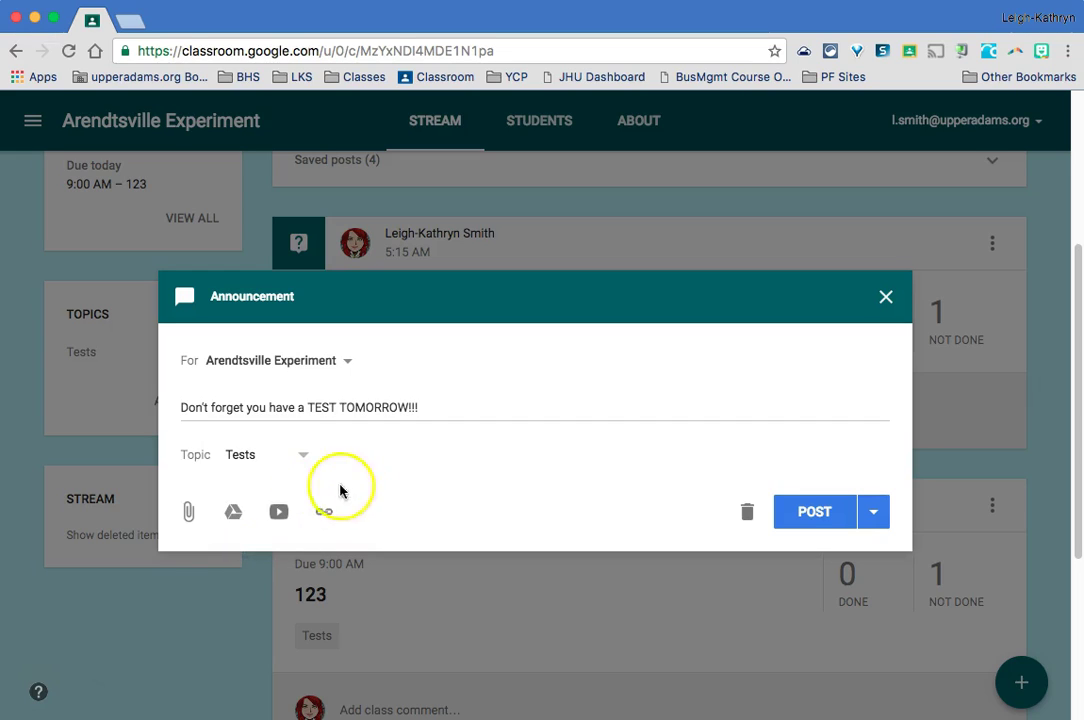
left_click(814, 514)
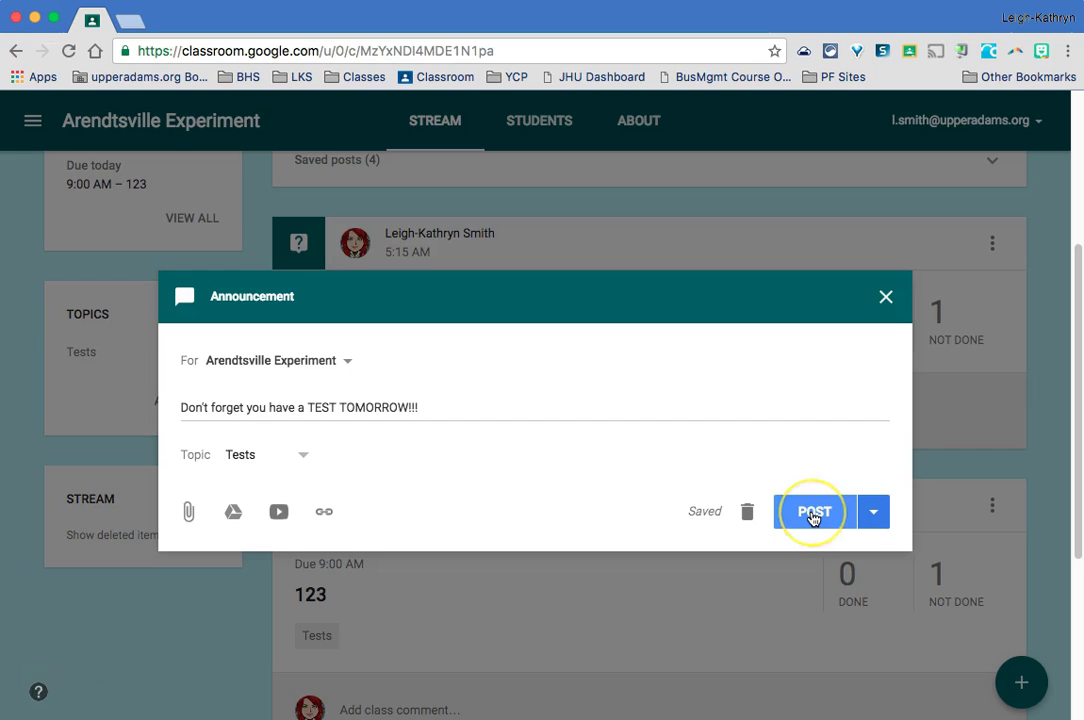
left_click(794, 511)
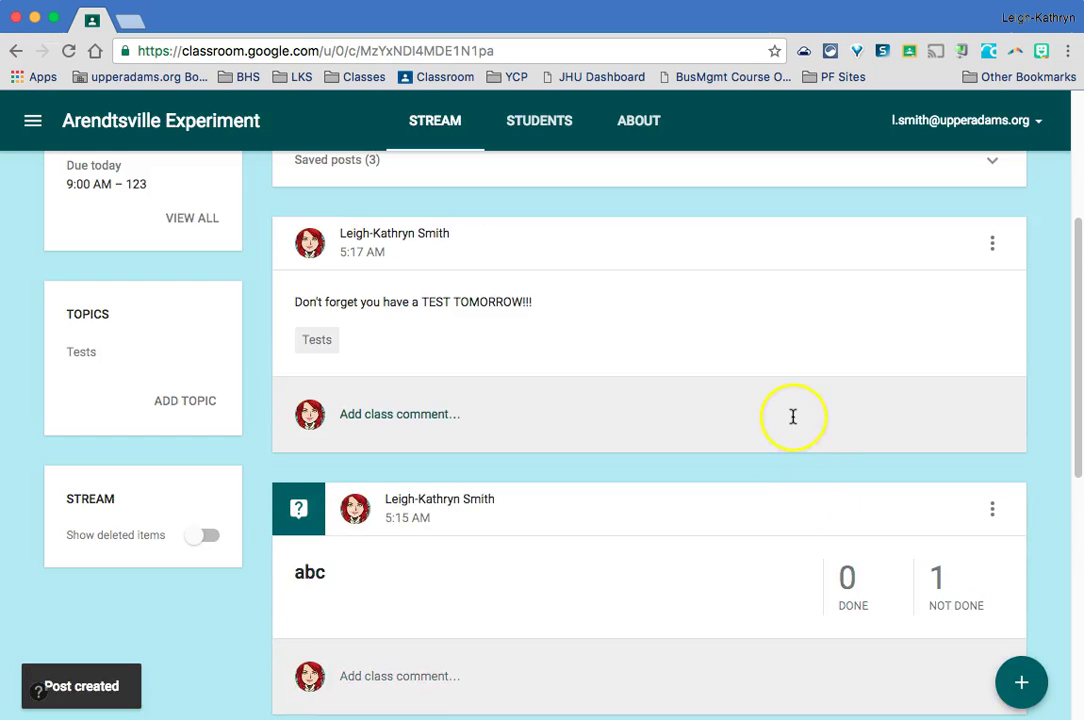
Start reusing a post and look through the list of current and archived classes it can come from
scroll(792, 416, "up", 4)
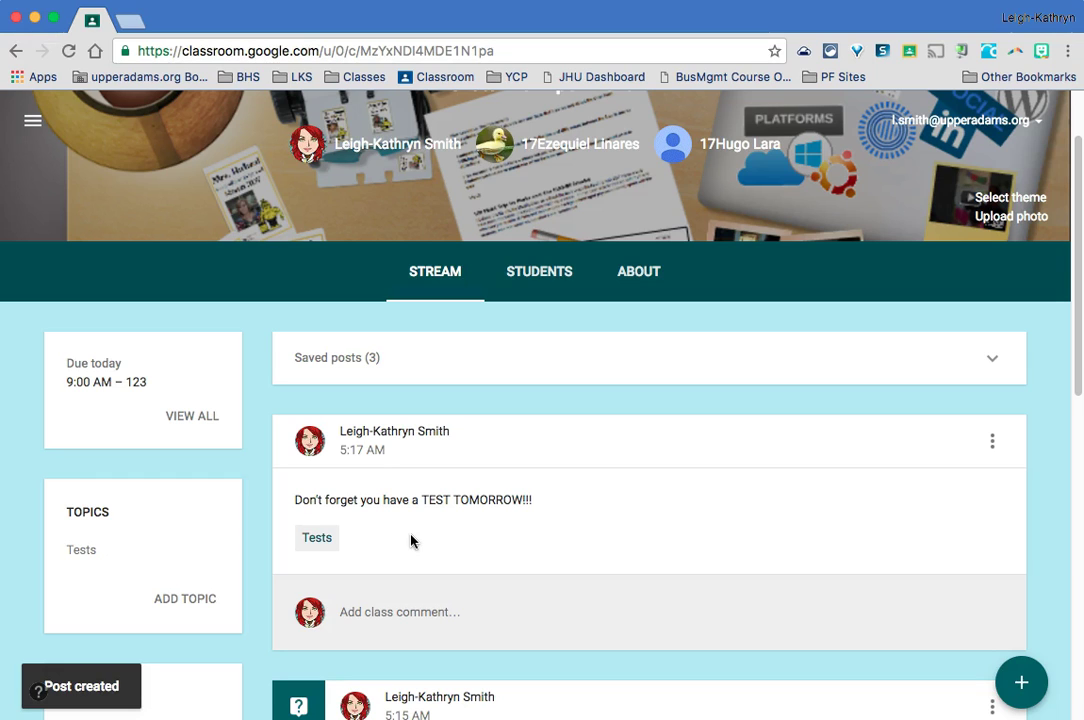
scroll(411, 542, "down", 1)
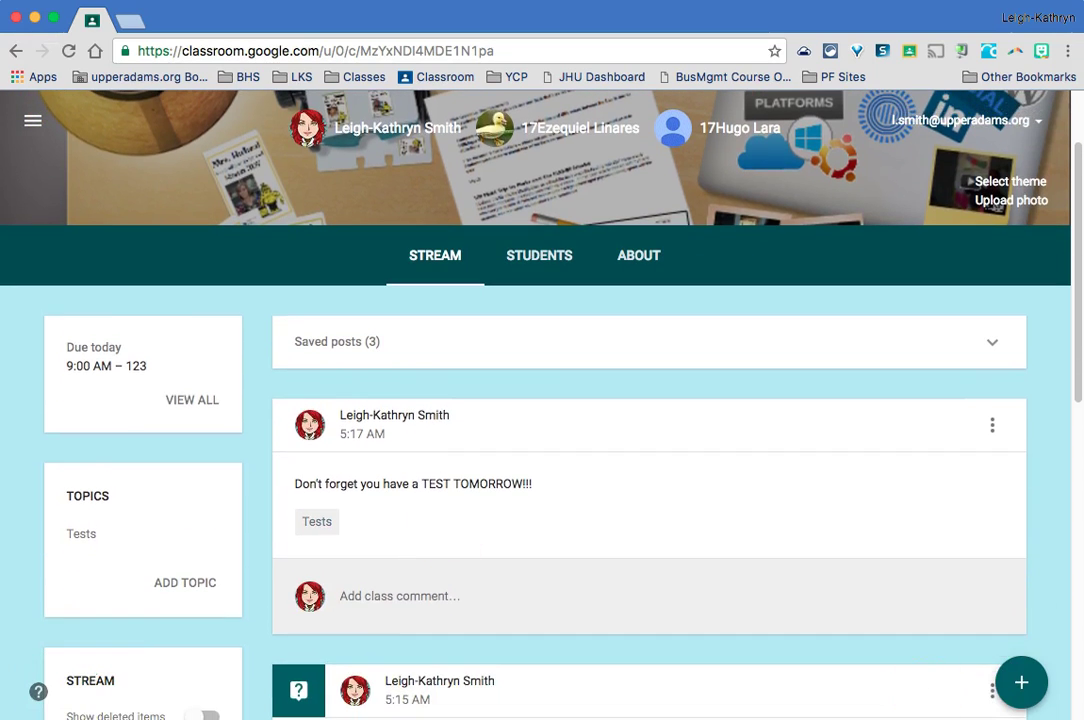
mouse_move(1030, 688)
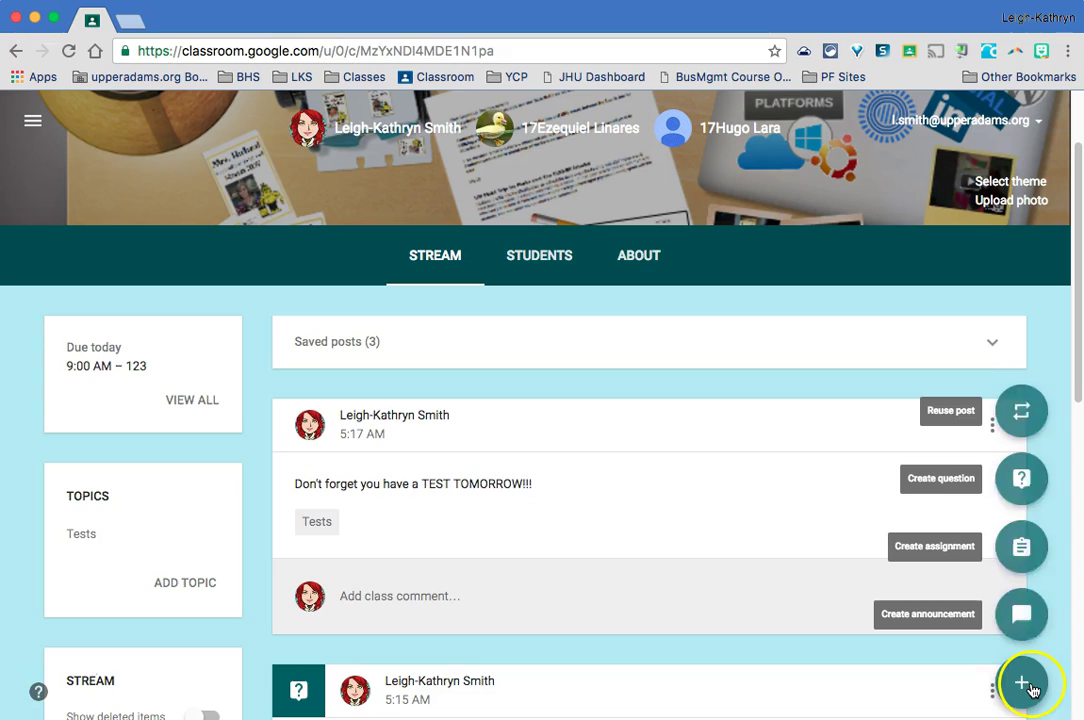
left_click(1021, 411)
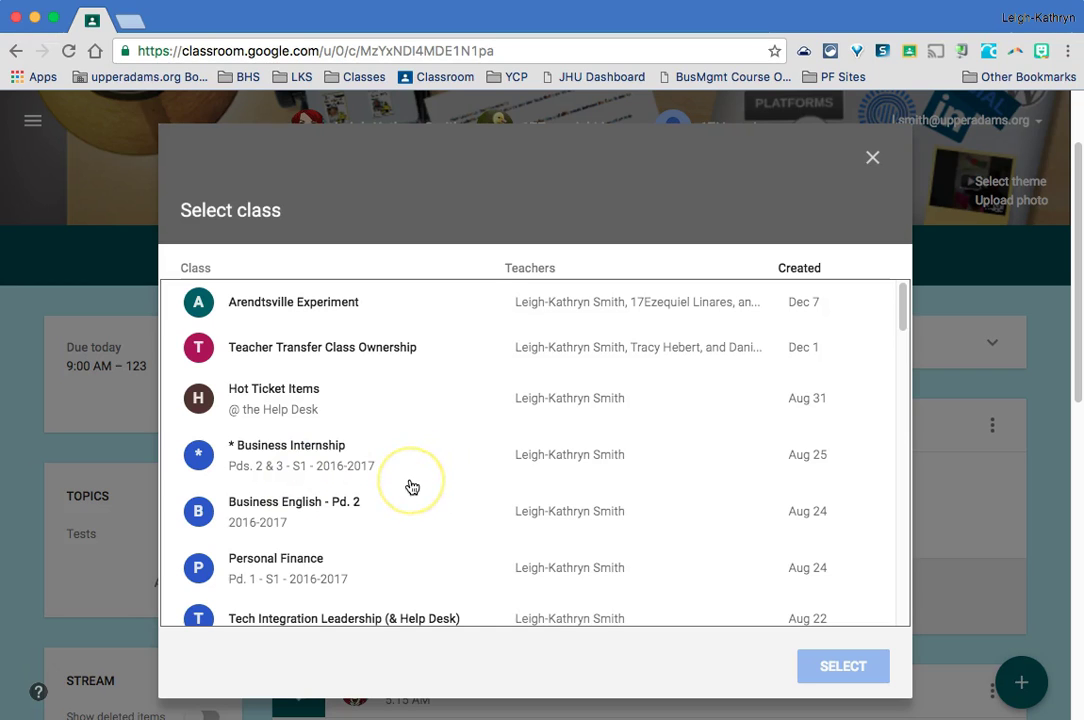
scroll(412, 487, "down", 10)
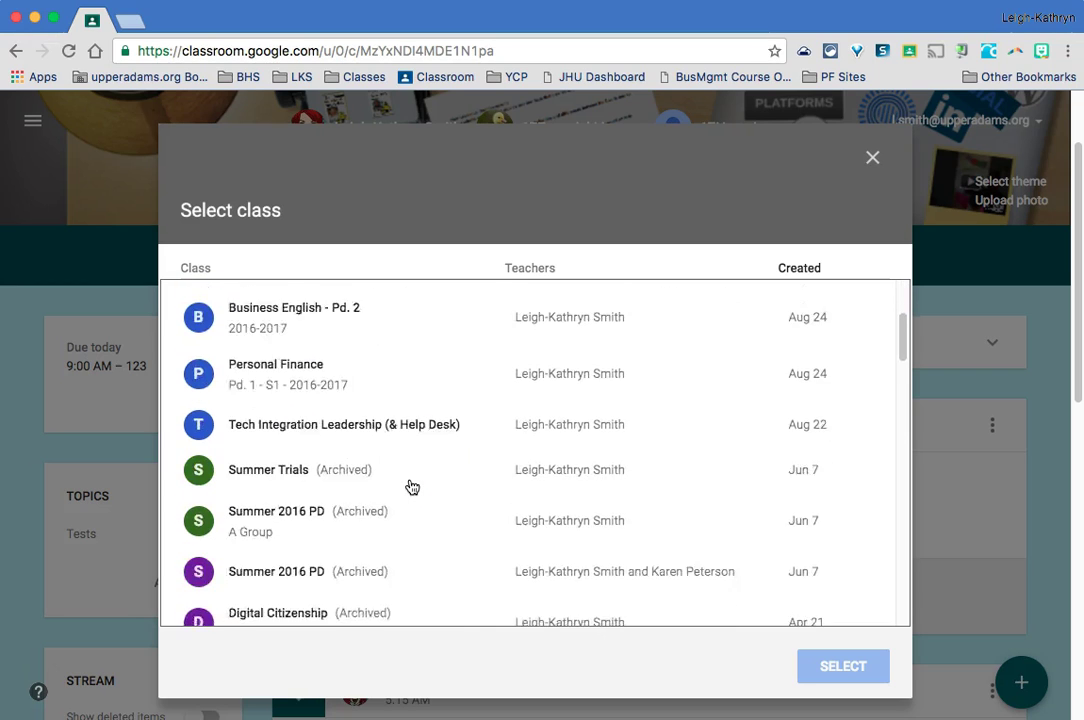
scroll(412, 487, "down", 10)
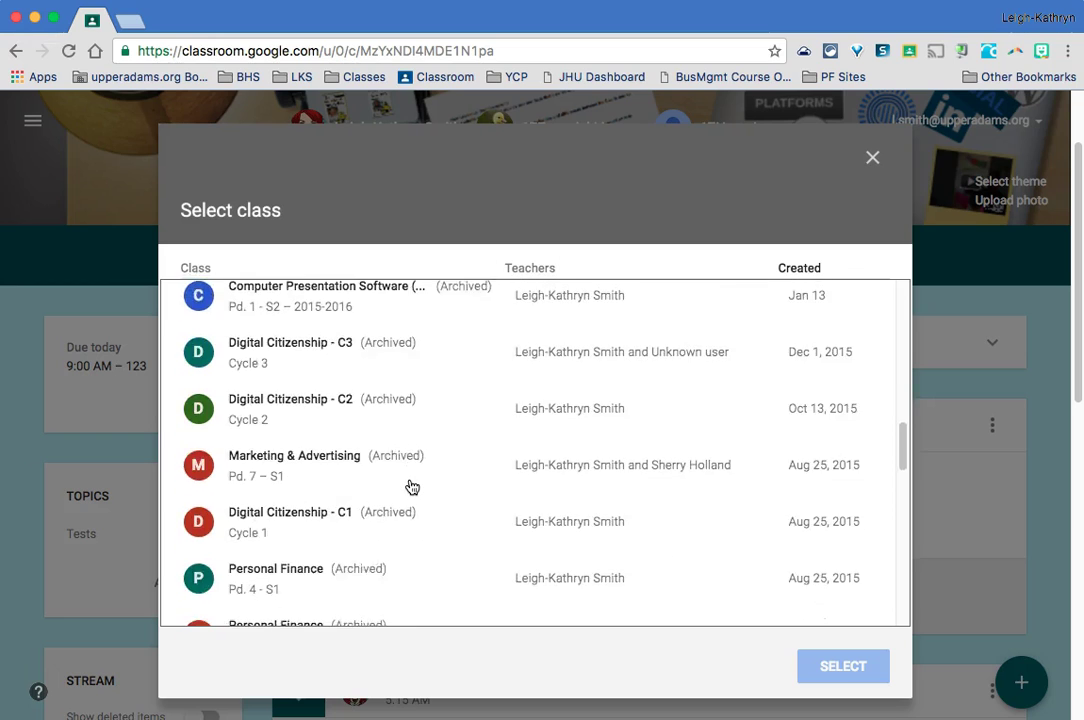
scroll(412, 487, "up", 5)
scroll(412, 487, "up", 10)
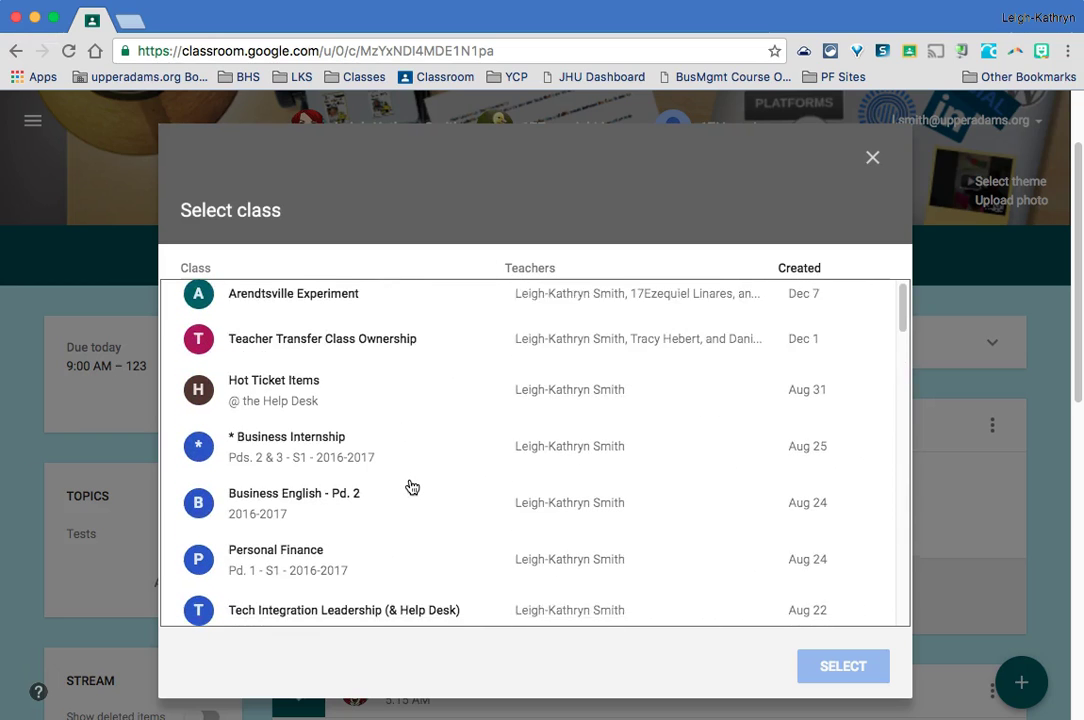
scroll(412, 487, "down", 3)
scroll(412, 487, "down", 4)
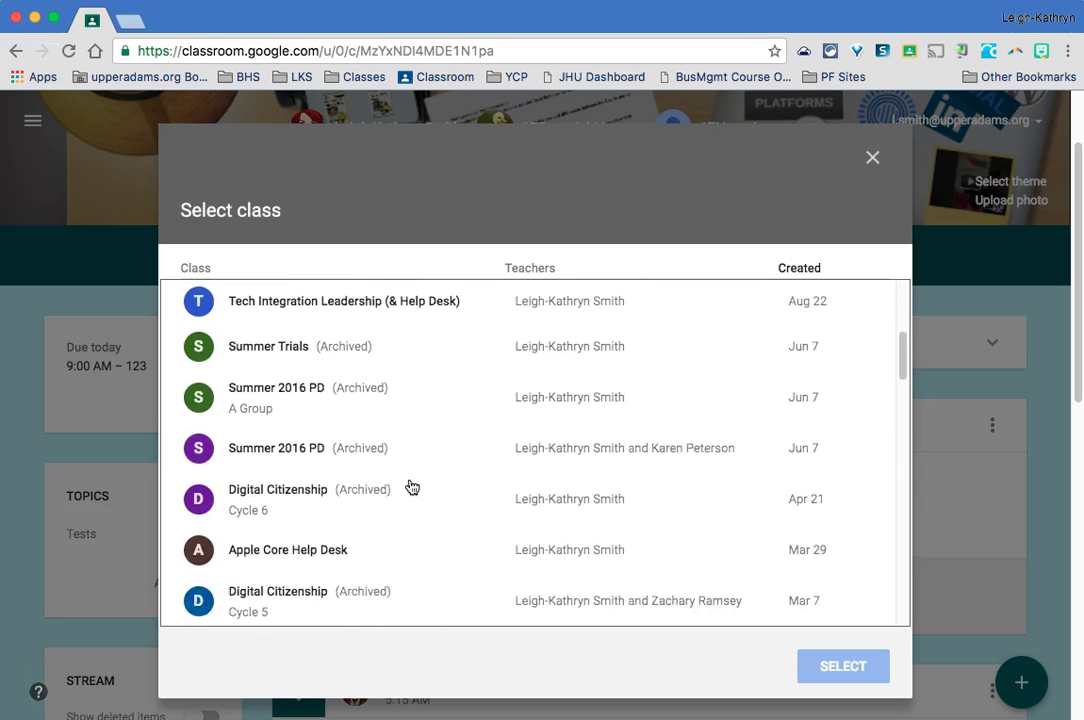
left_click(408, 480)
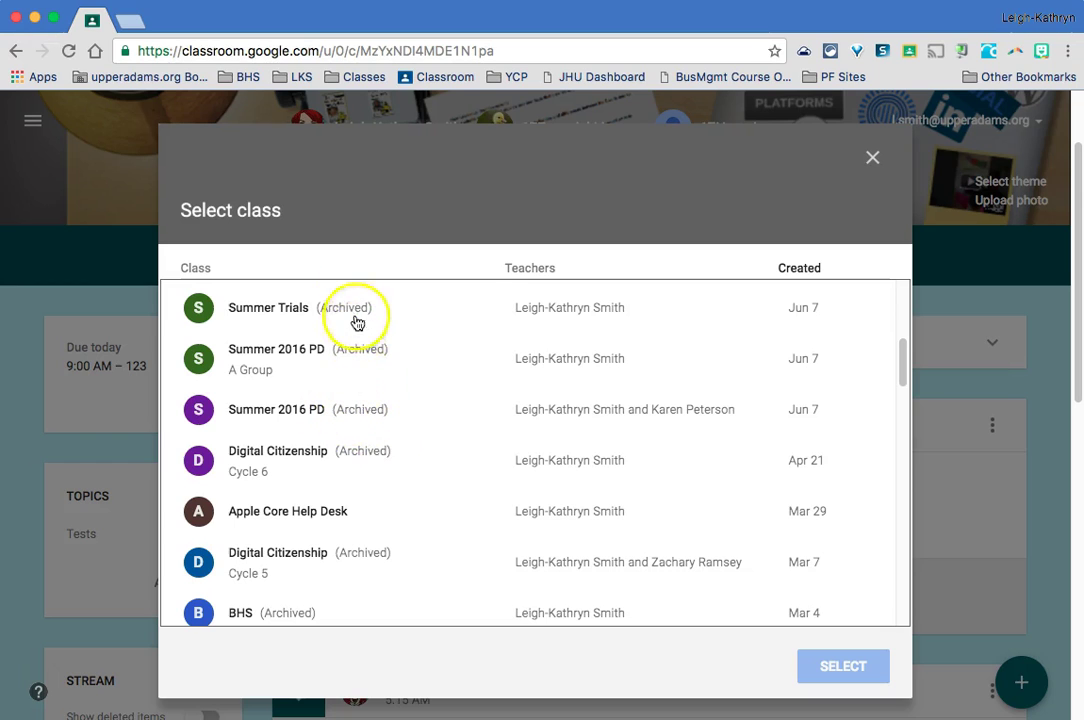
Choose the archived class Business English - Pd. 3 (Period 3 – 2014–2015) as the source of the reused post
scroll(387, 513, "down", 3)
scroll(387, 513, "down", 8)
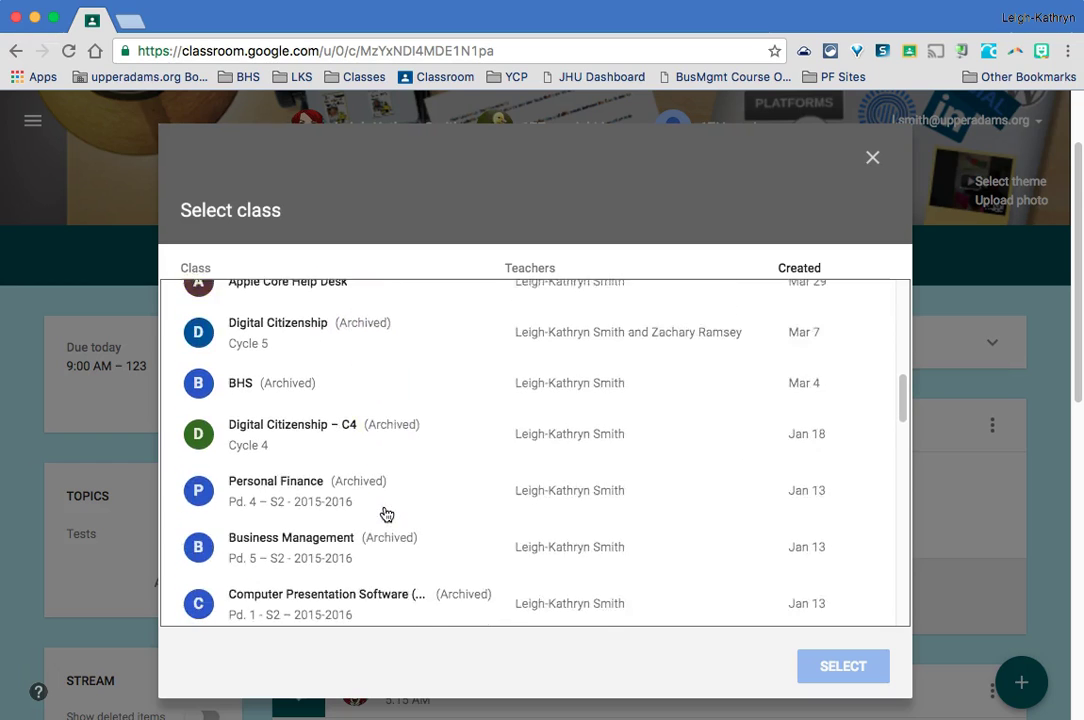
scroll(387, 513, "down", 7)
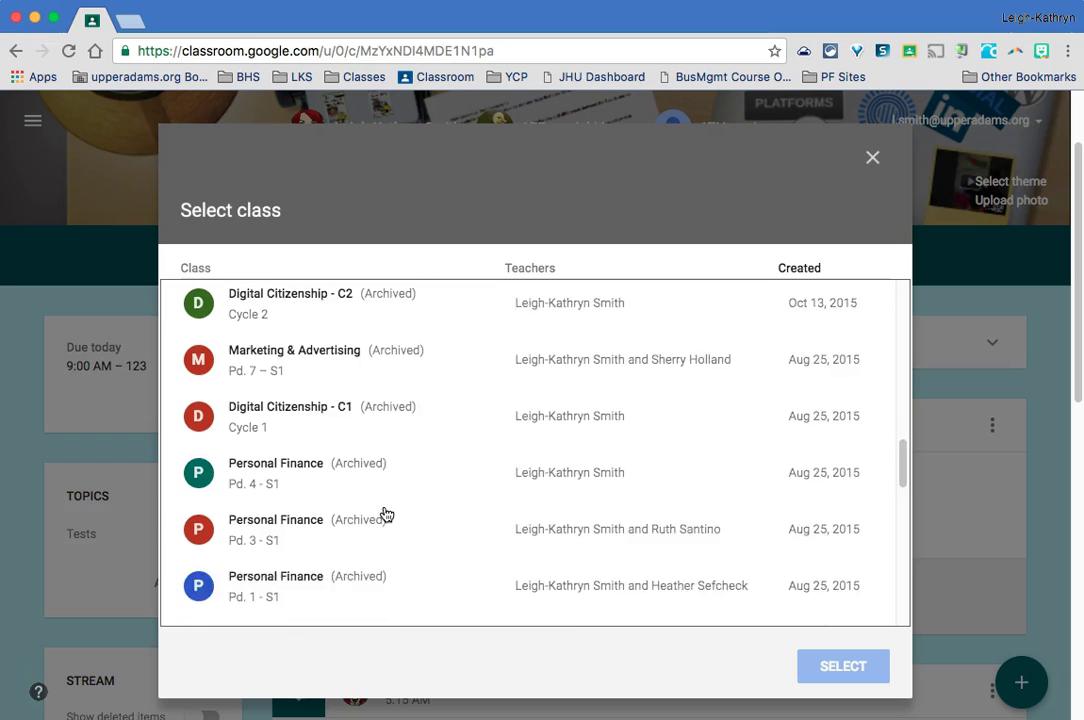
scroll(387, 513, "down", 10)
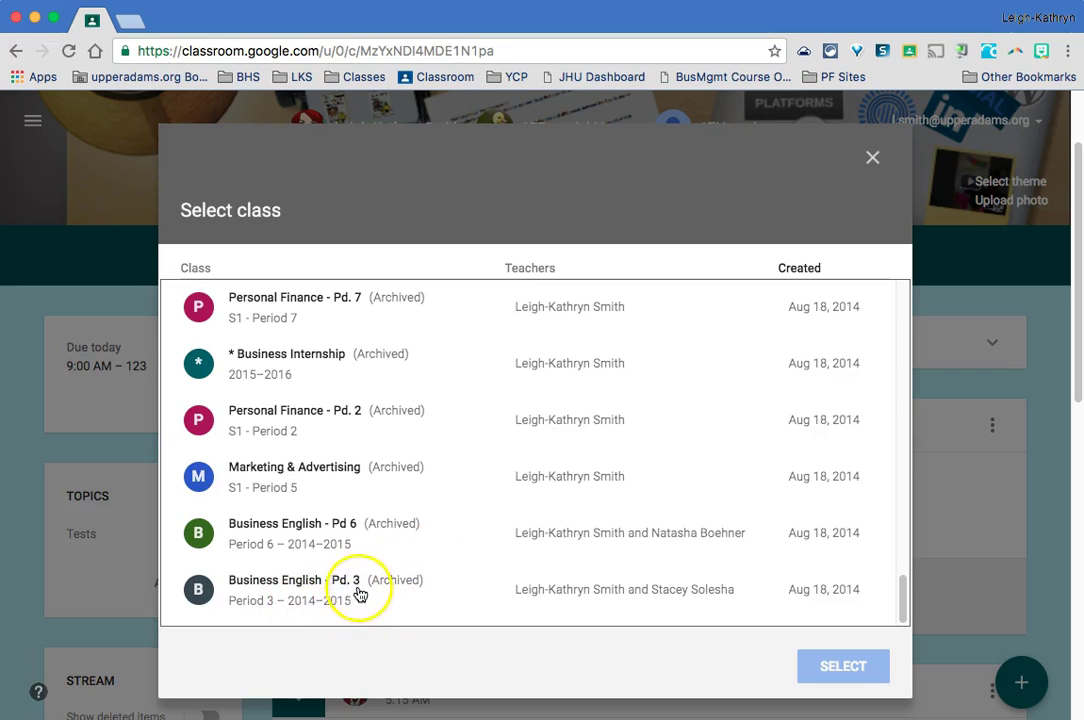
left_click(296, 585)
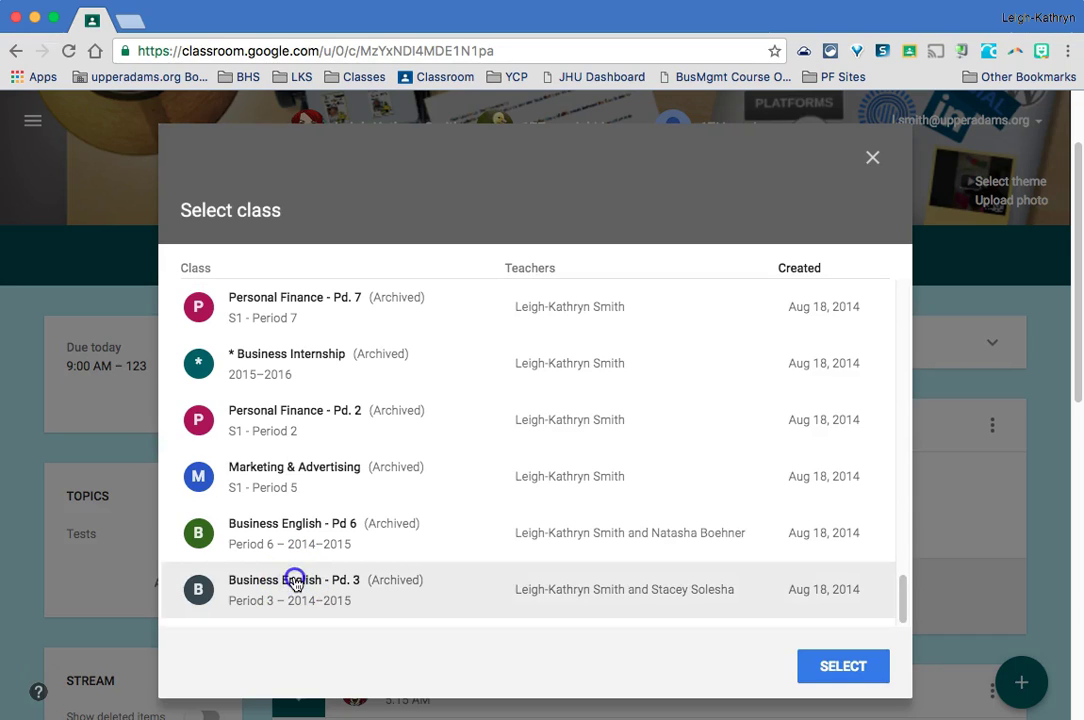
left_click(823, 672)
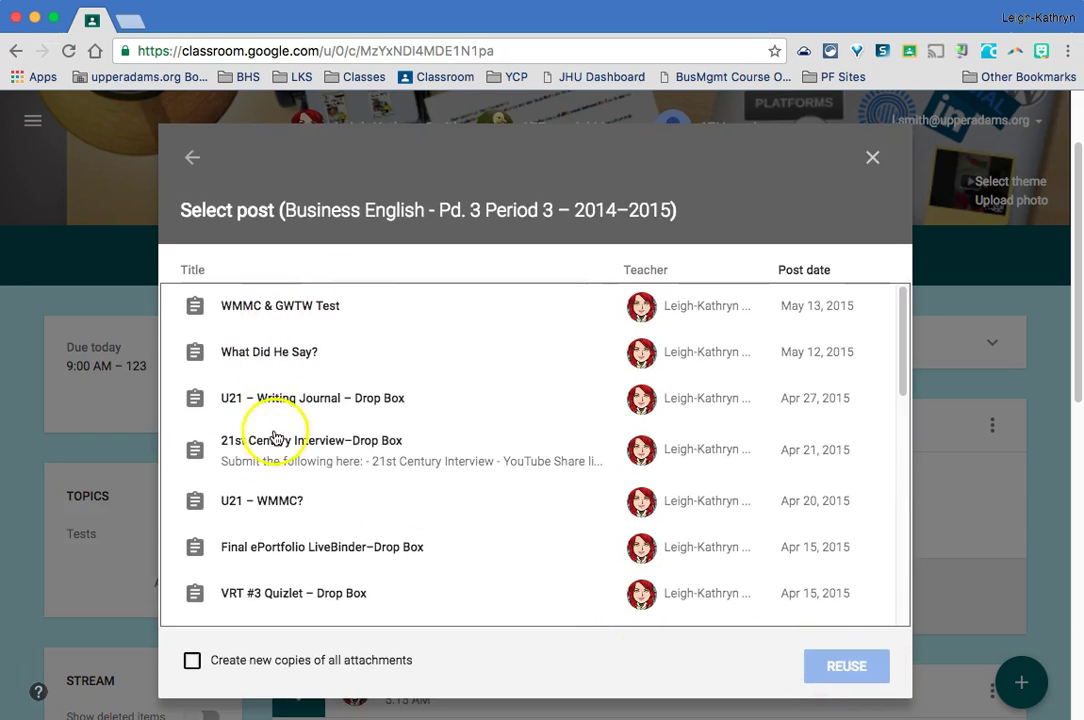
Browse the Business English posts, choose the NFL Letters assignment and reuse it
scroll(294, 553, "down", 5)
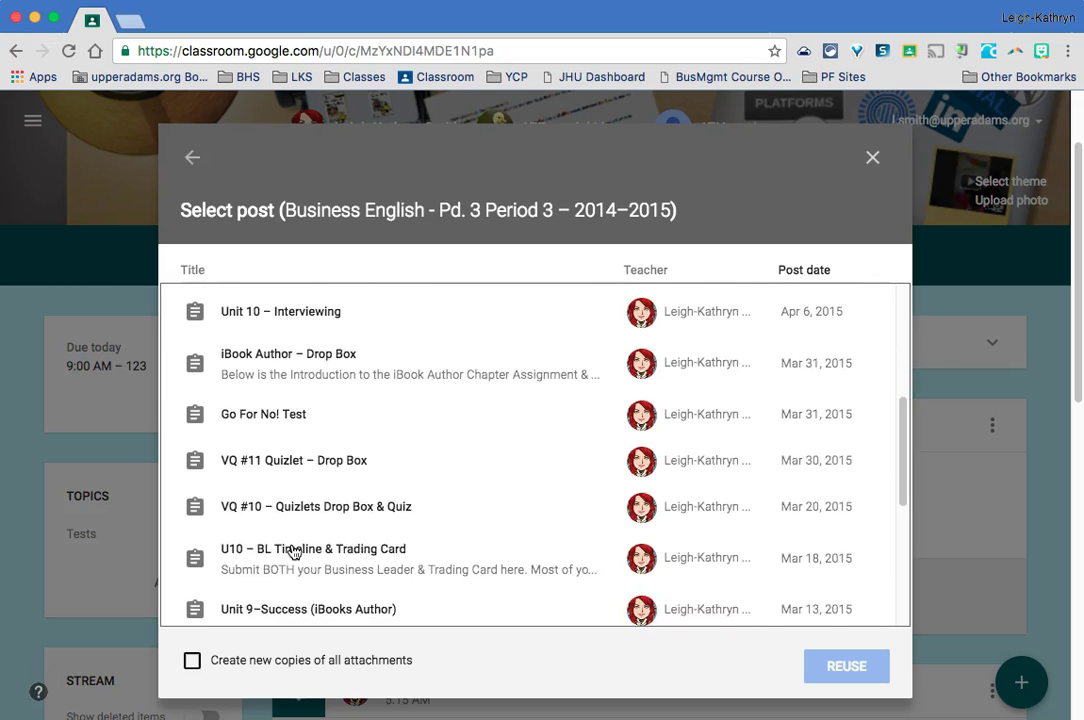
scroll(294, 553, "up", 1)
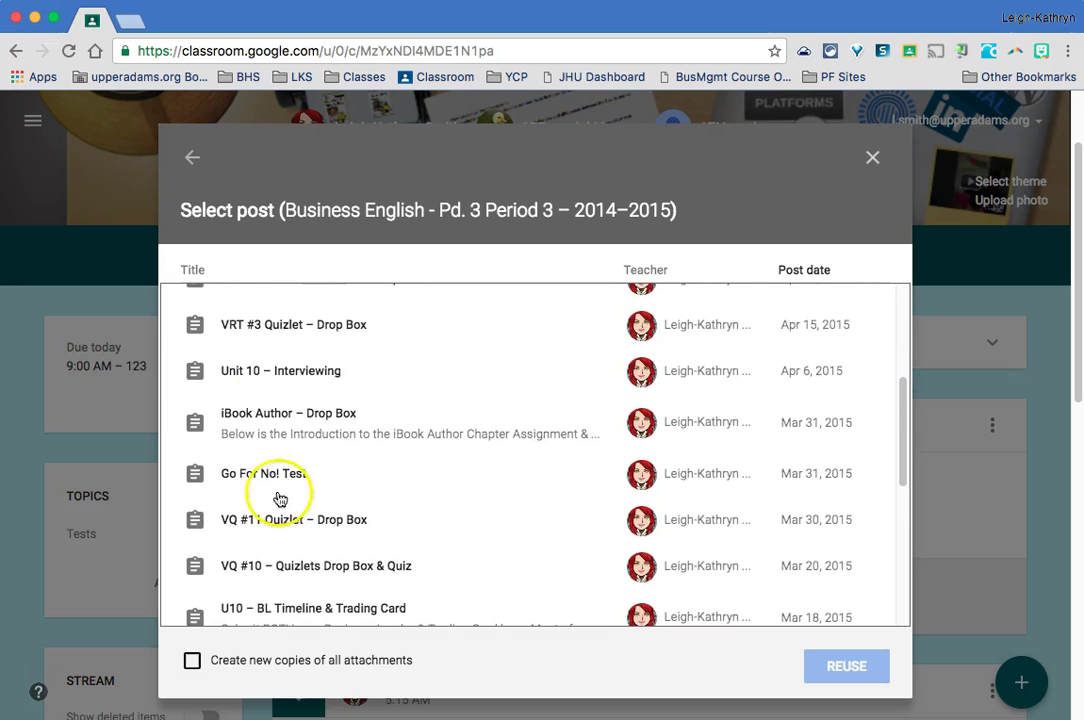
scroll(285, 535, "down", 3)
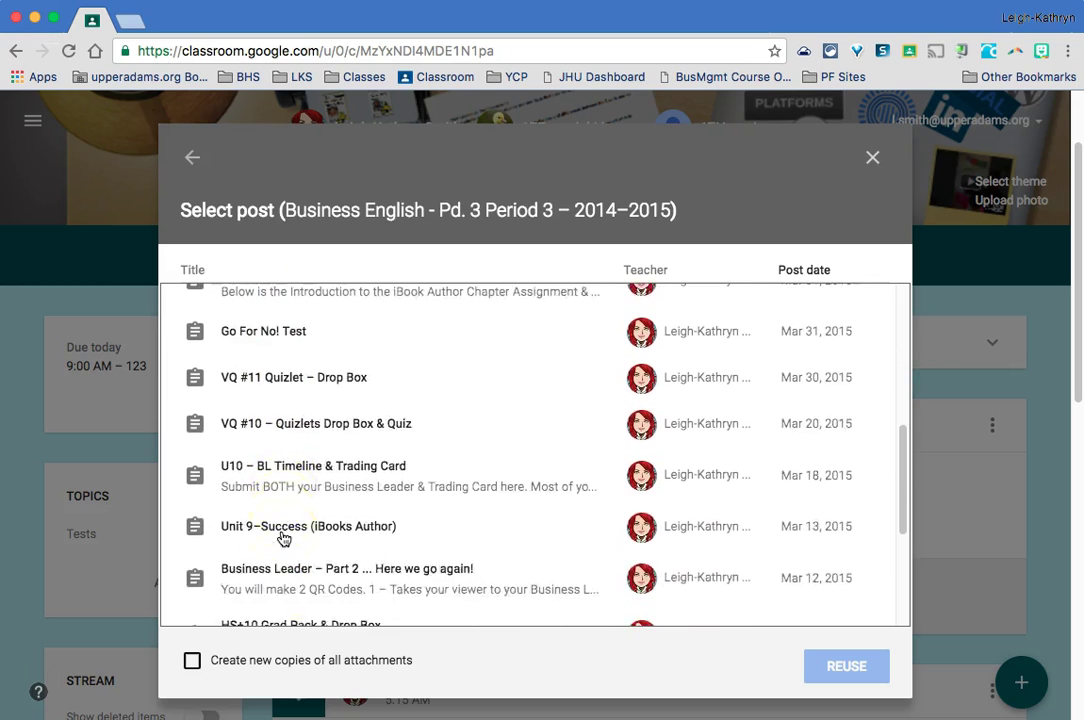
scroll(284, 538, "down", 5)
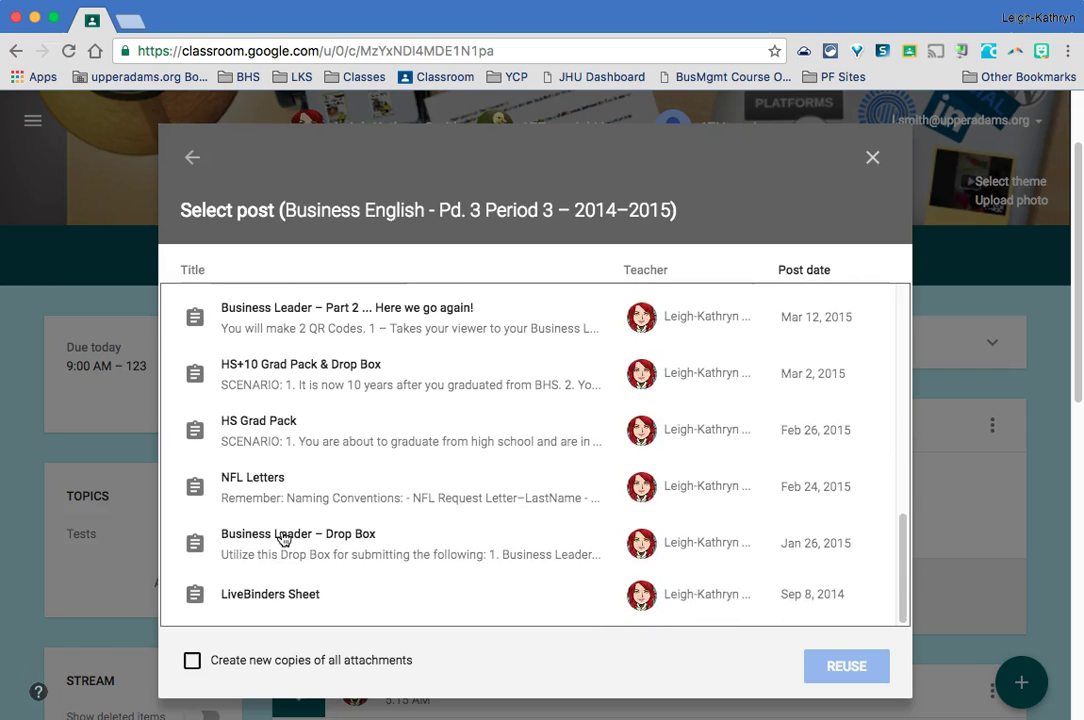
scroll(298, 540, "up", 1)
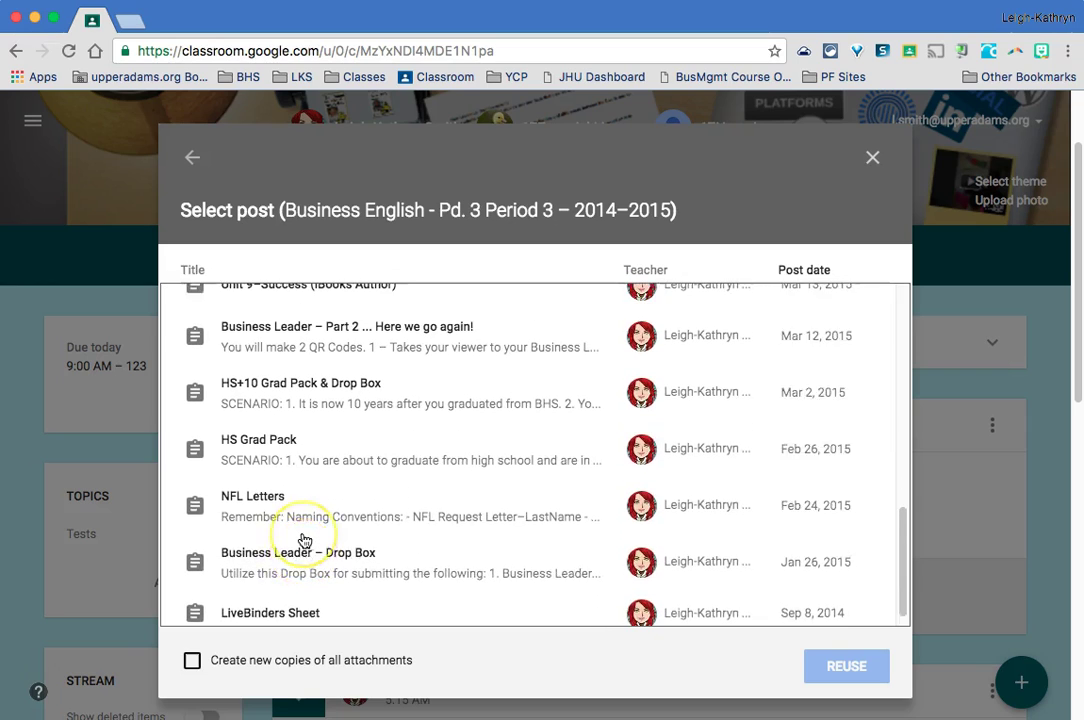
left_click(289, 529)
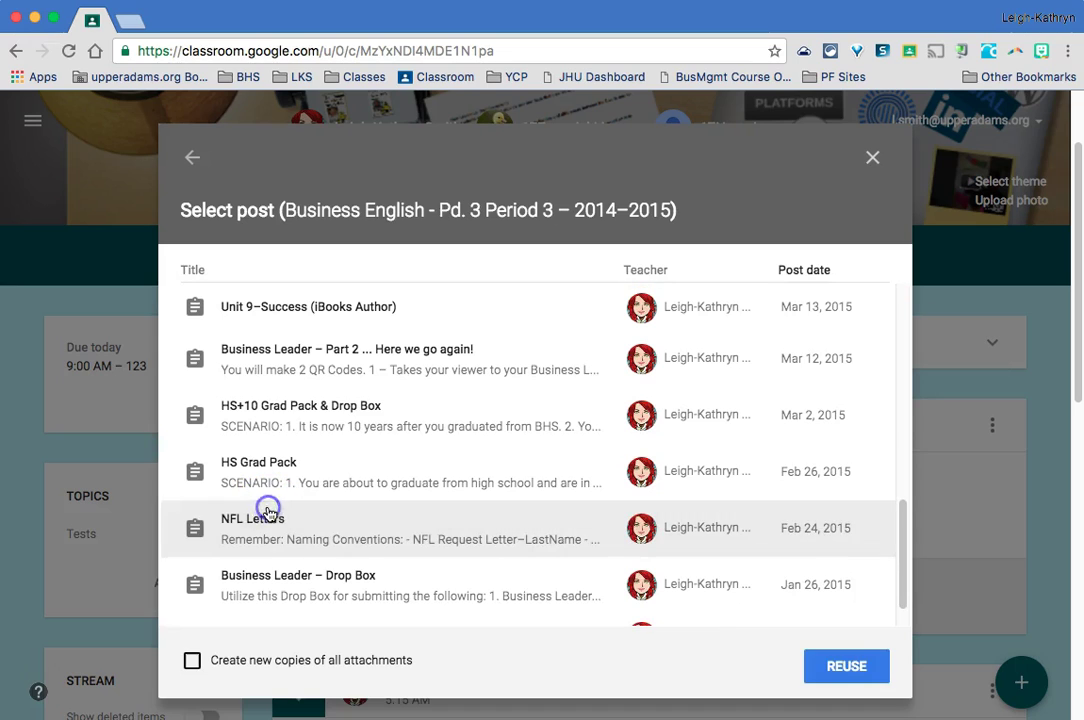
left_click(831, 666)
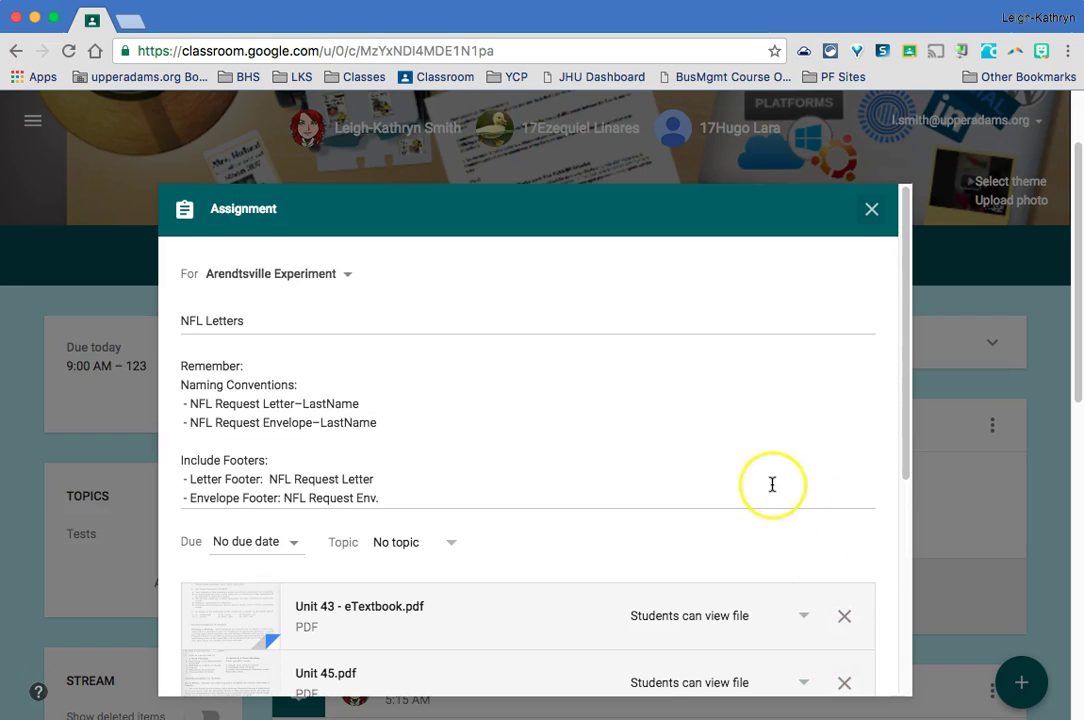
Review the reused assignment's instructions and attachments, and examine the student access choices for Unit 43 - eTextbook.pdf
scroll(770, 482, "down", 1)
scroll(550, 380, "up", 1)
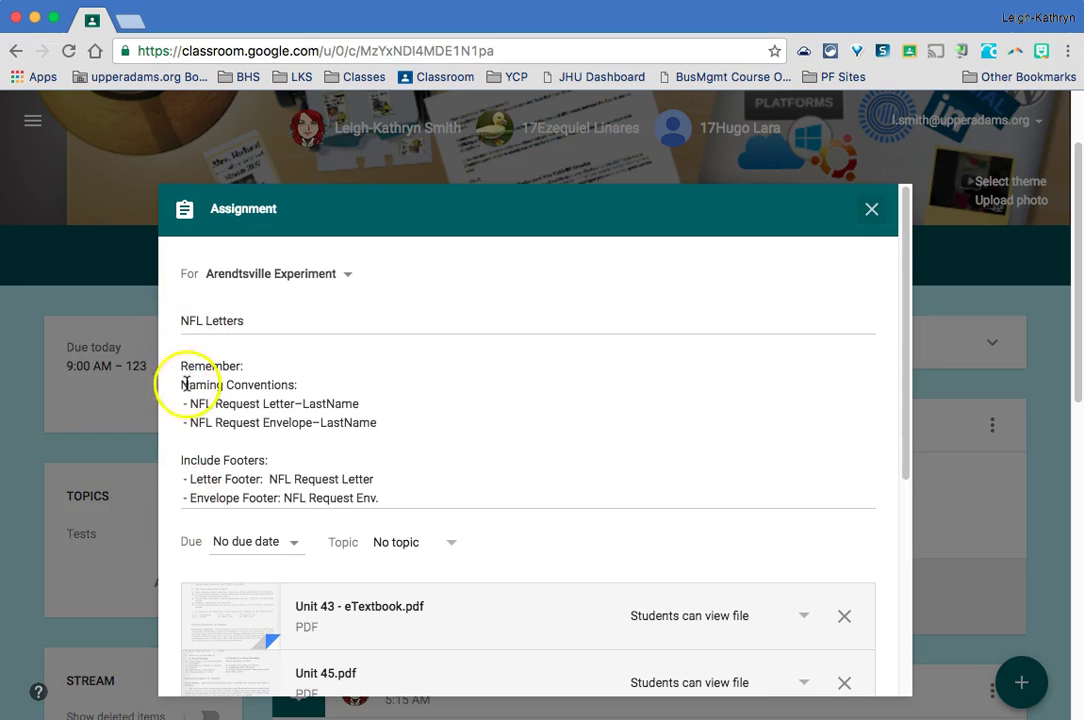
scroll(182, 507, "down", 3)
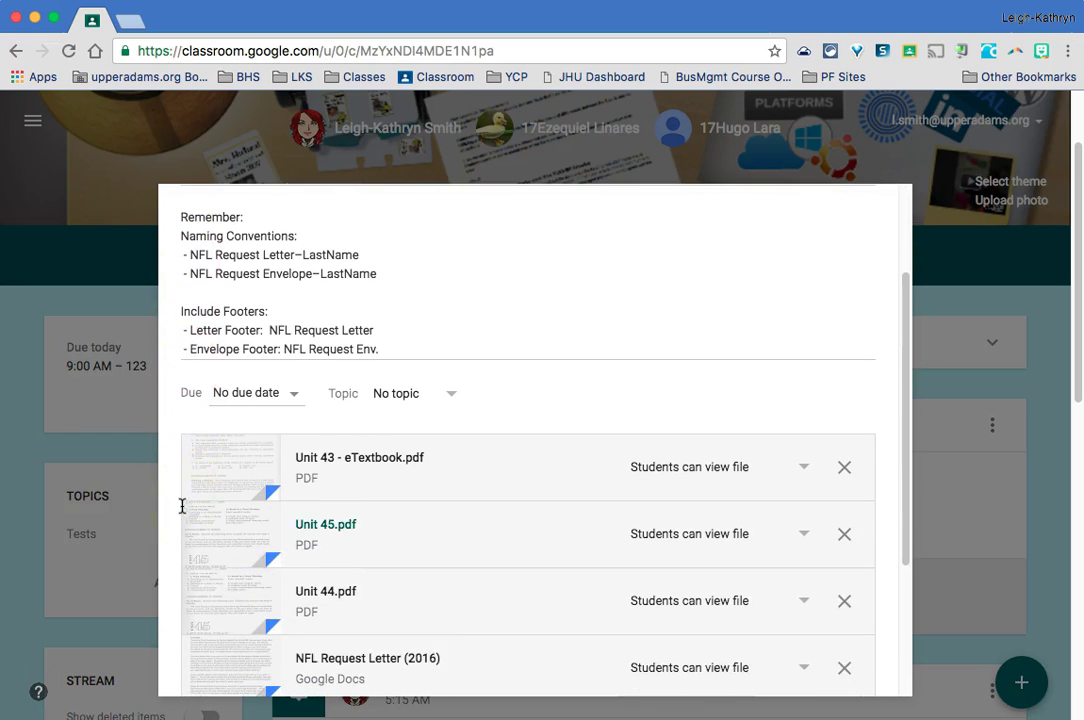
scroll(178, 433, "down", 4)
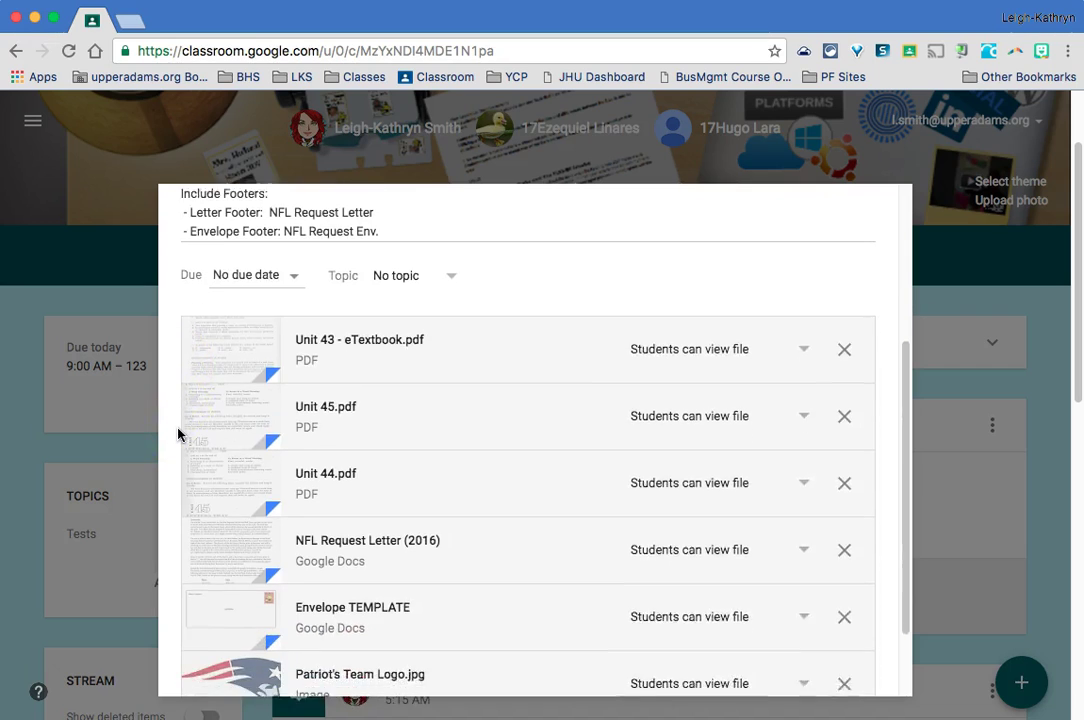
scroll(178, 433, "up", 1)
left_click(223, 356)
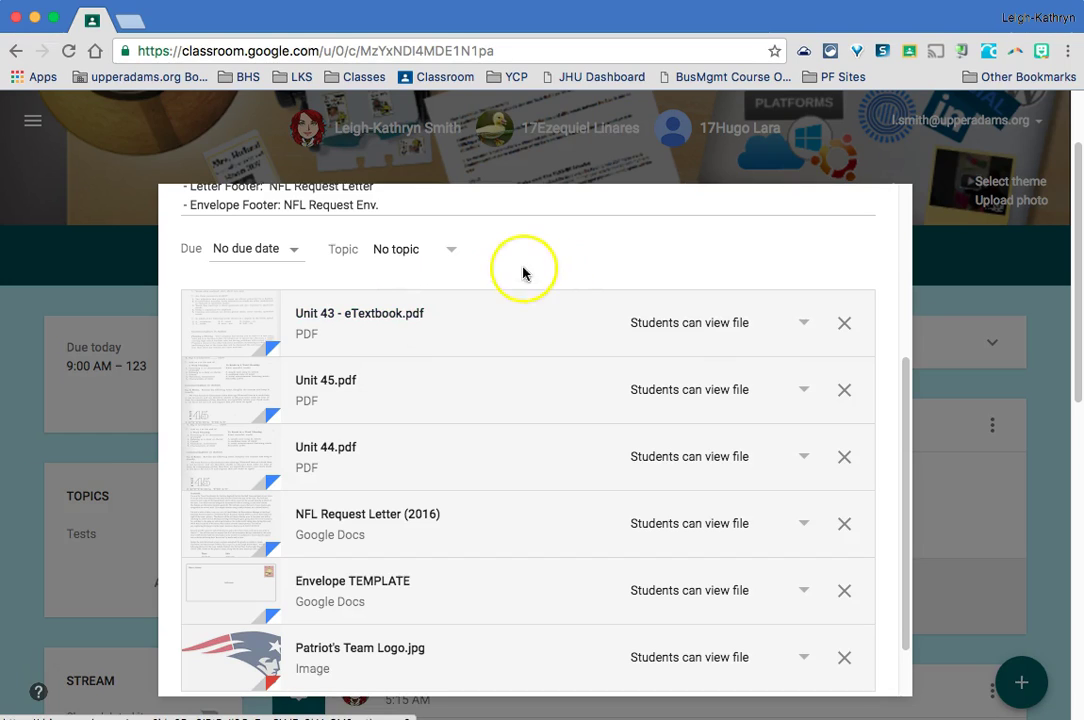
left_click(804, 324)
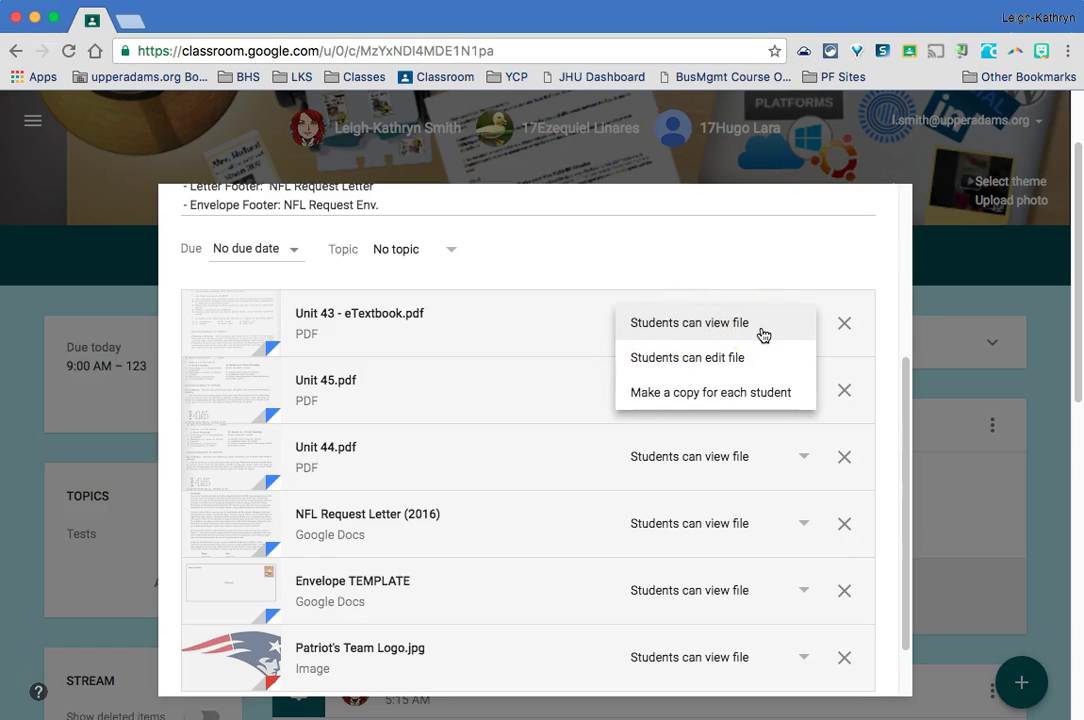
left_click(764, 362)
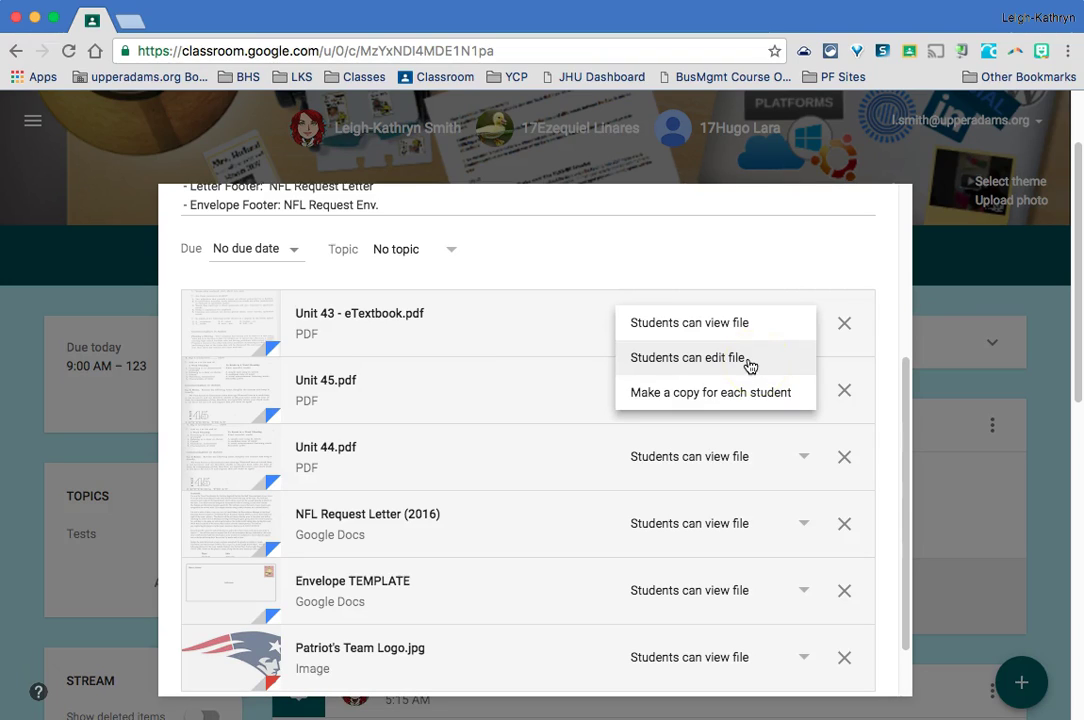
left_click(740, 397)
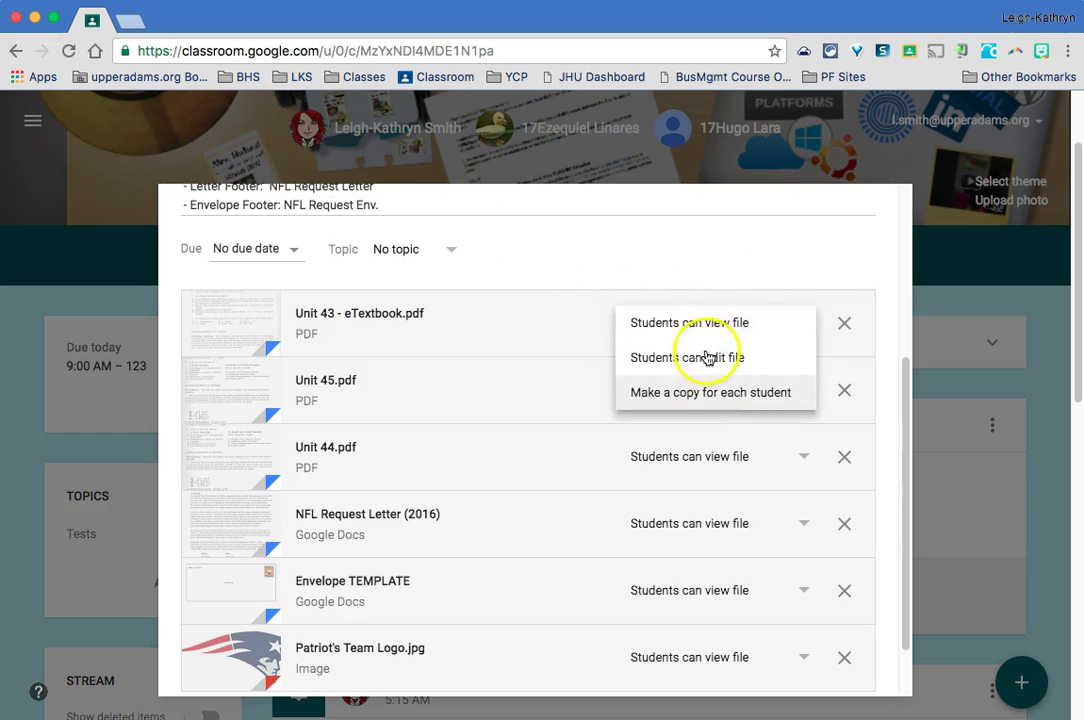
left_click(757, 275)
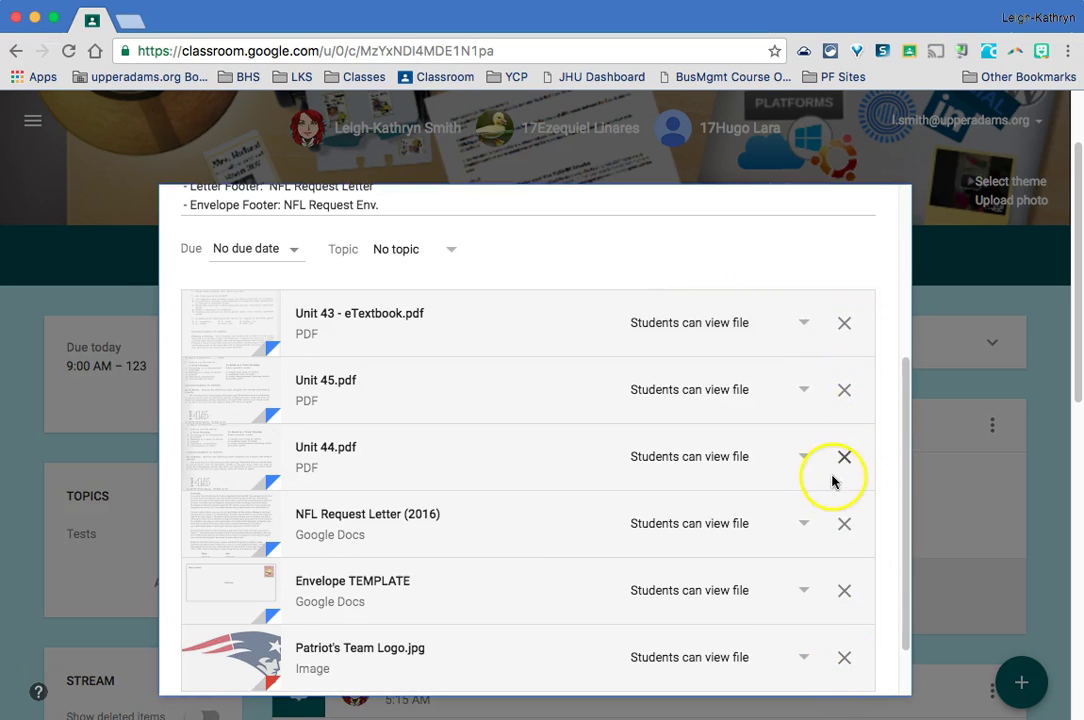
Assign NFL Letters to Arendtsville Experiment without a due date or topic, leaving every attachment view-only
scroll(832, 481, "down", 2)
scroll(825, 440, "up", 4)
scroll(828, 440, "down", 3)
scroll(828, 440, "down", 1)
left_click(795, 629)
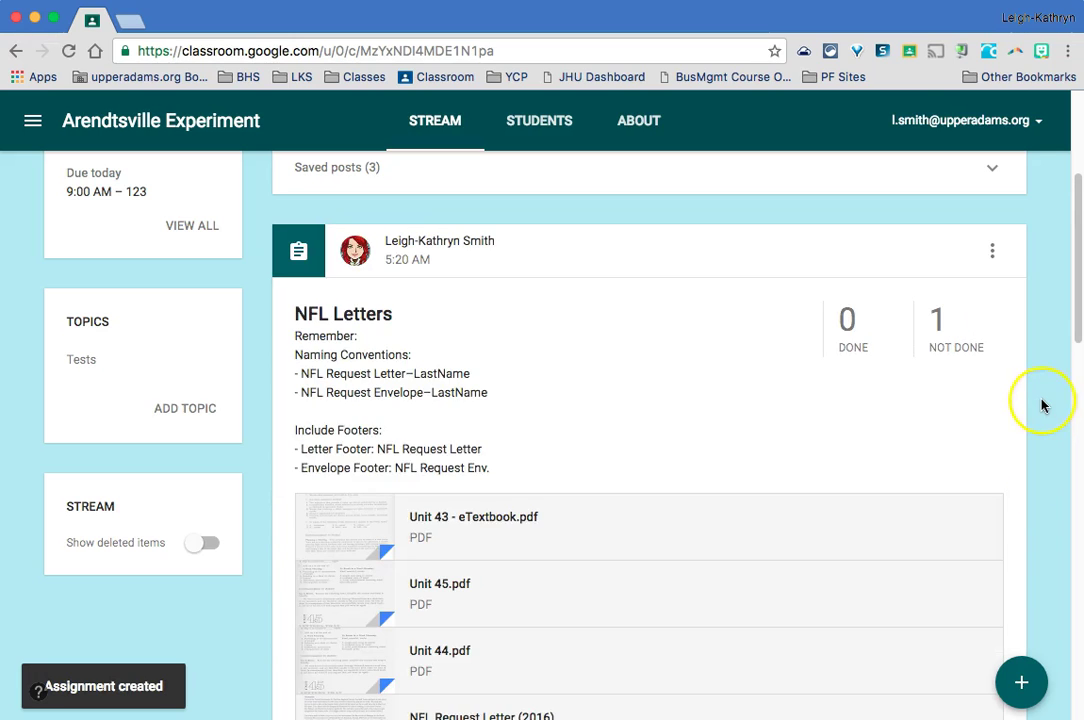
Look over the posted NFL Letters assignment and its attachments in the stream, and preview Unit 45.pdf
scroll(1040, 405, "up", 3)
scroll(1040, 405, "down", 3)
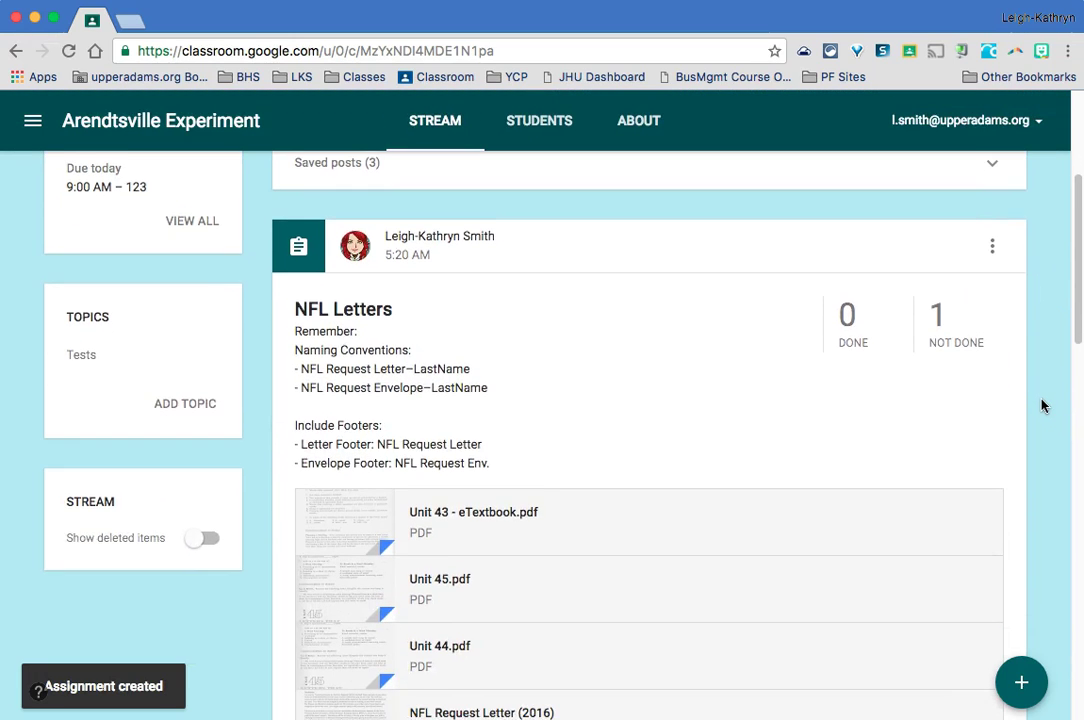
scroll(1041, 405, "down", 3)
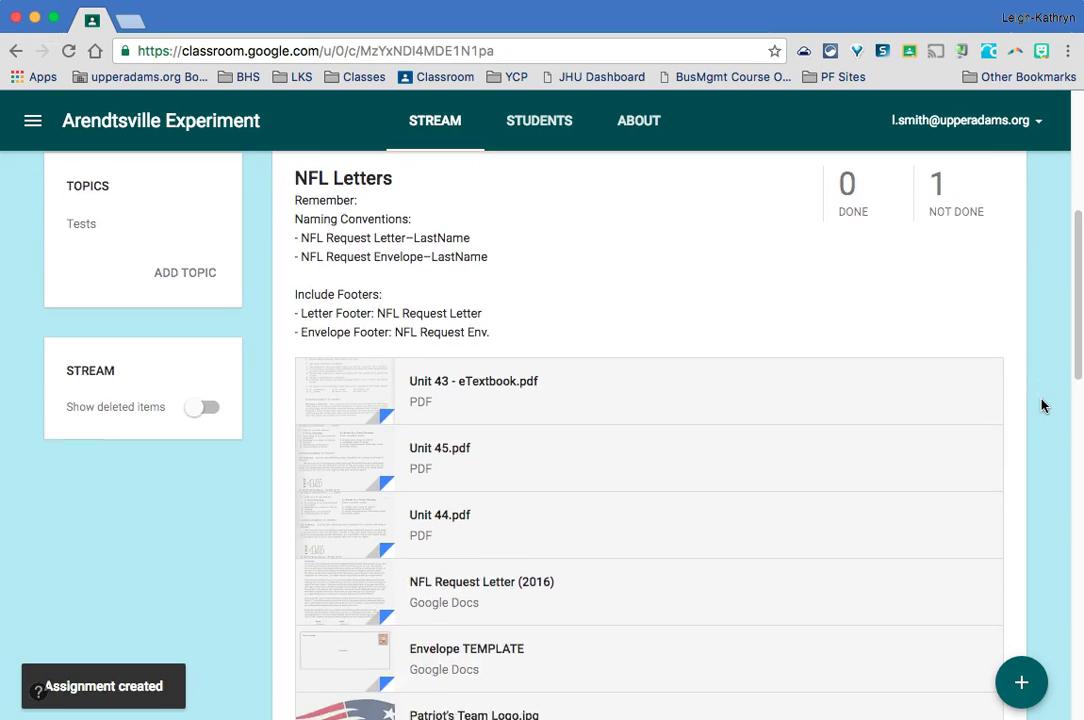
scroll(1041, 405, "down", 3)
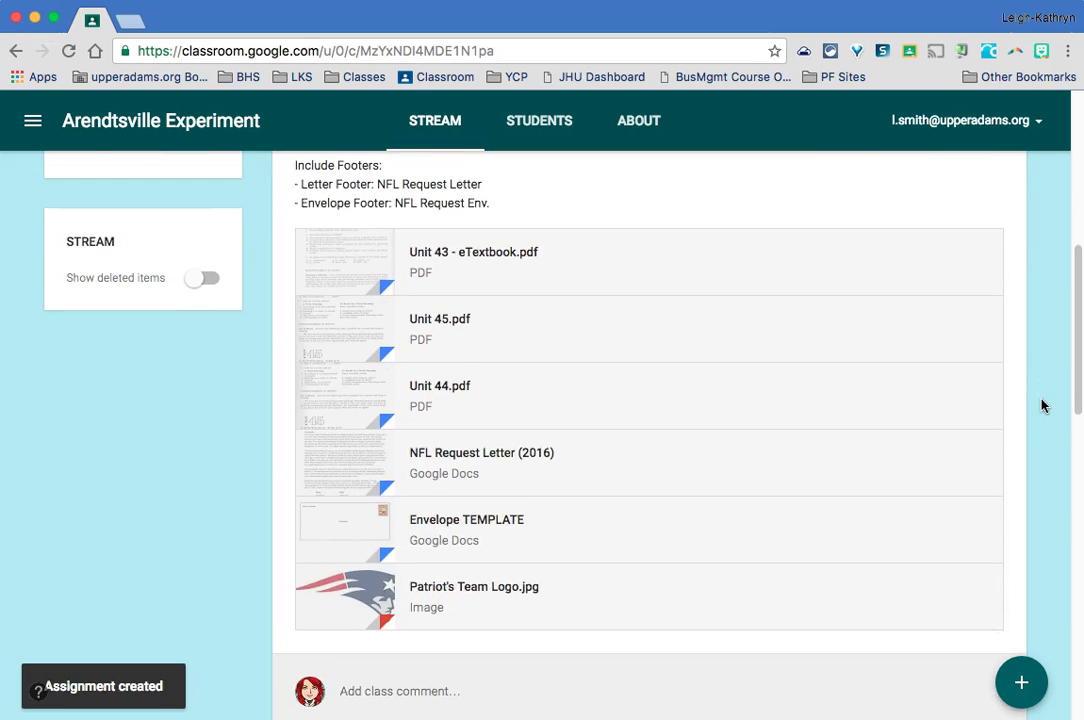
scroll(1041, 405, "down", 1)
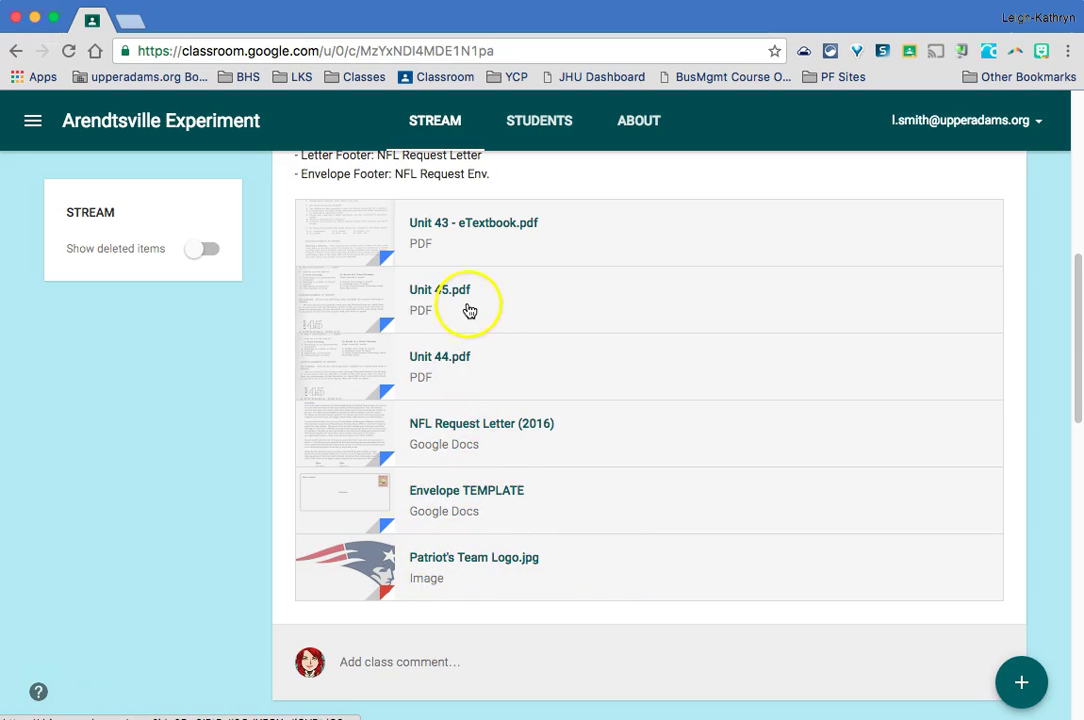
scroll(487, 229, "up", 5)
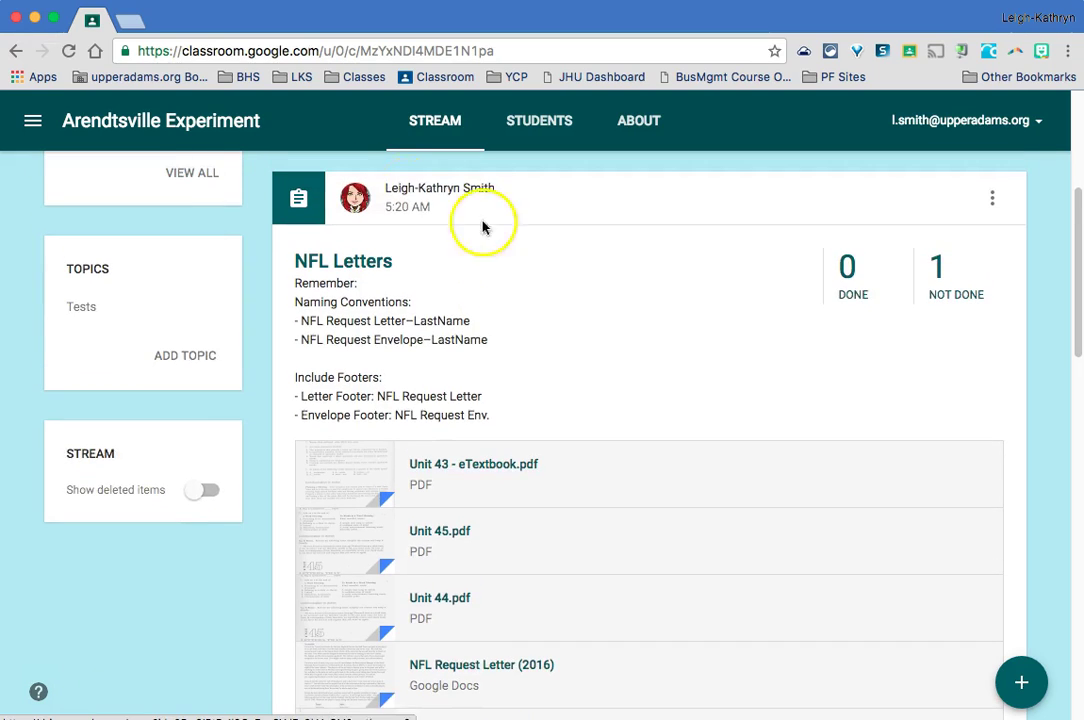
scroll(369, 642, "down", 4)
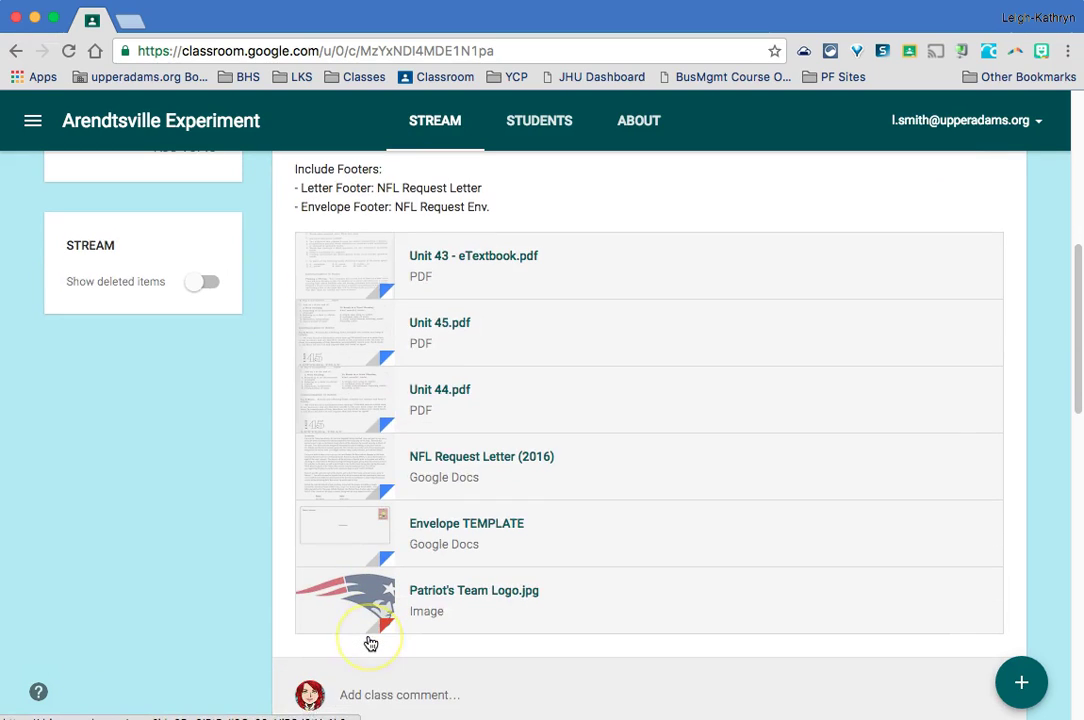
scroll(370, 643, "down", 2)
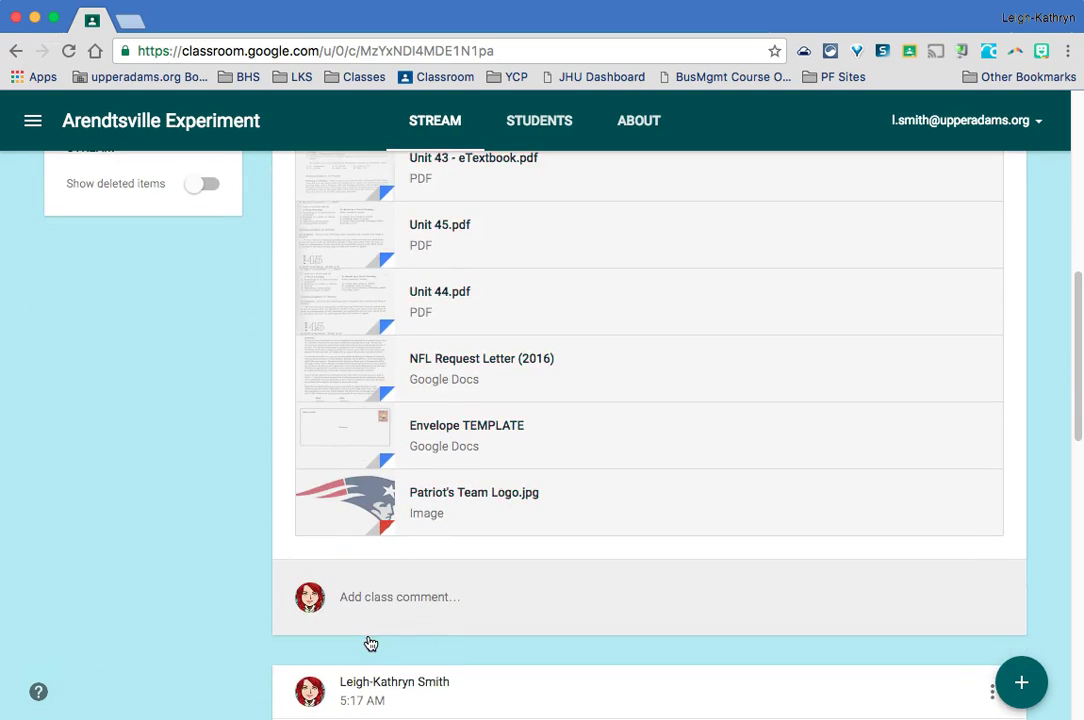
scroll(370, 643, "up", 4)
scroll(370, 643, "up", 4)
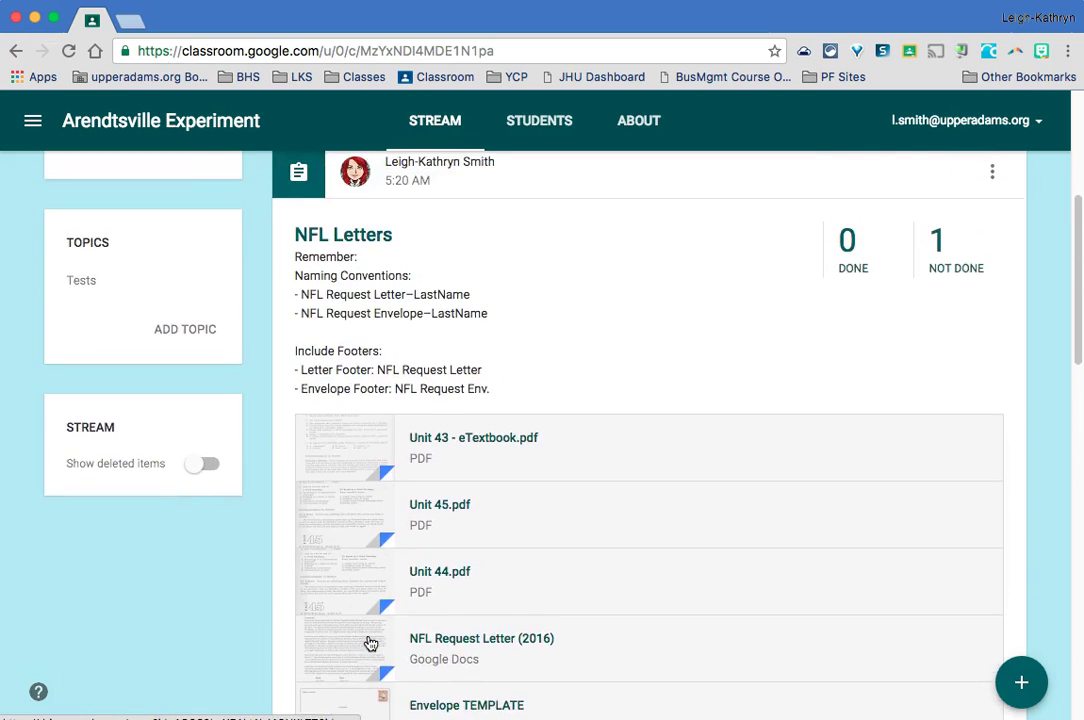
left_click(370, 641)
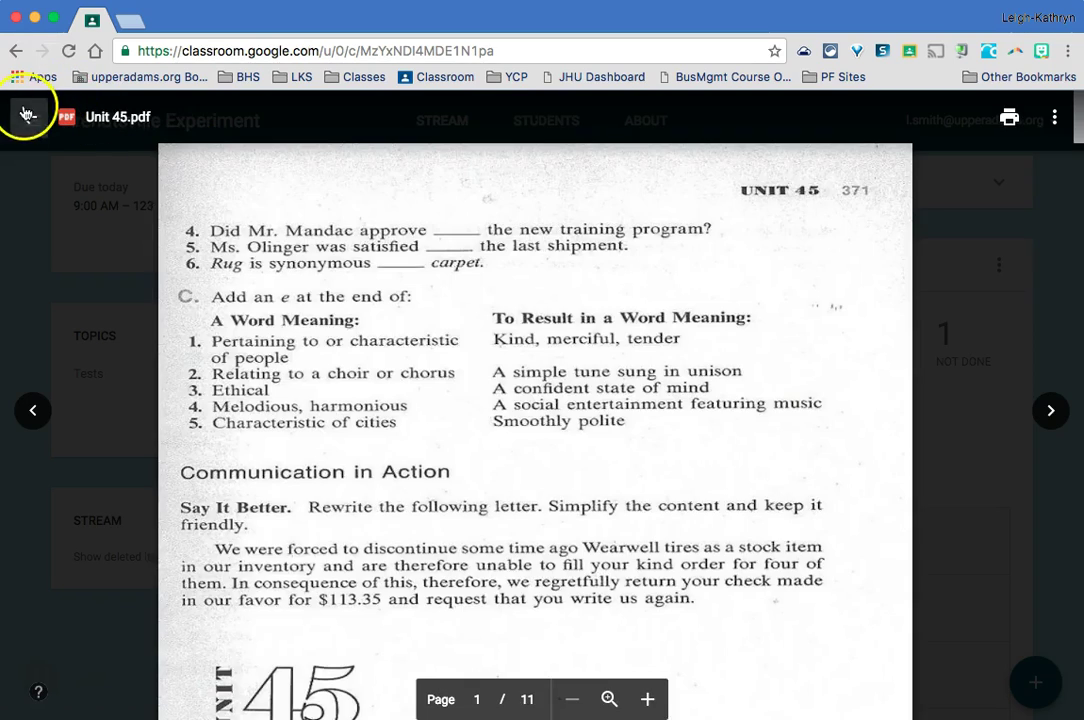
left_click(26, 114)
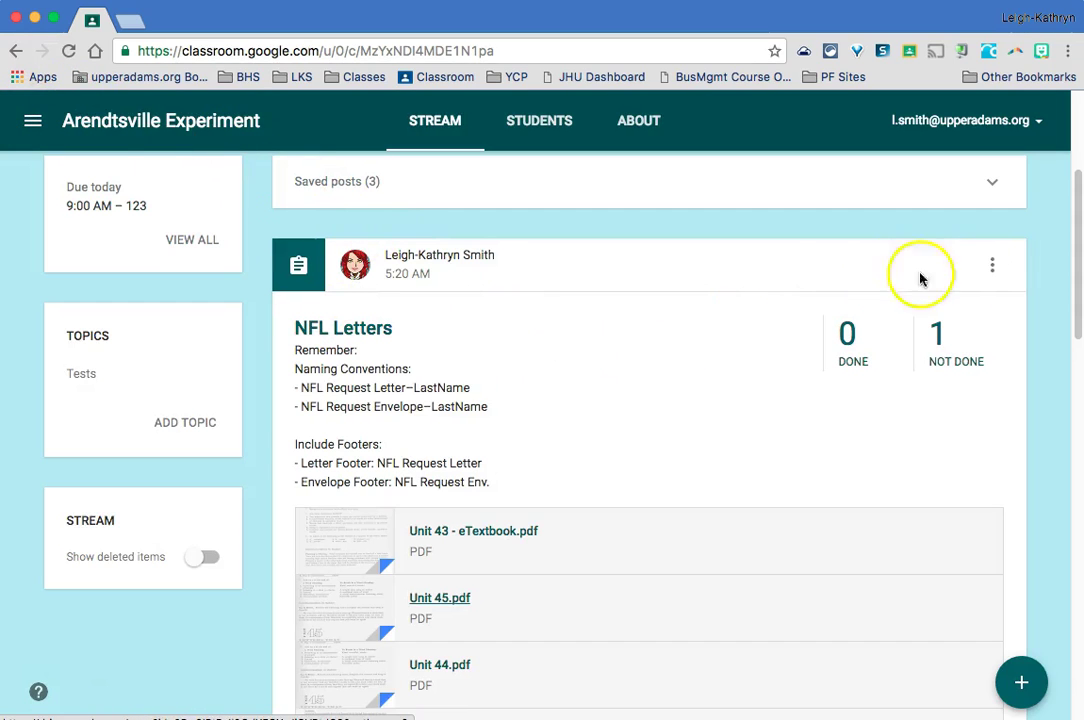
Delete the NFL Letters assignment from the class stream
left_click(988, 268)
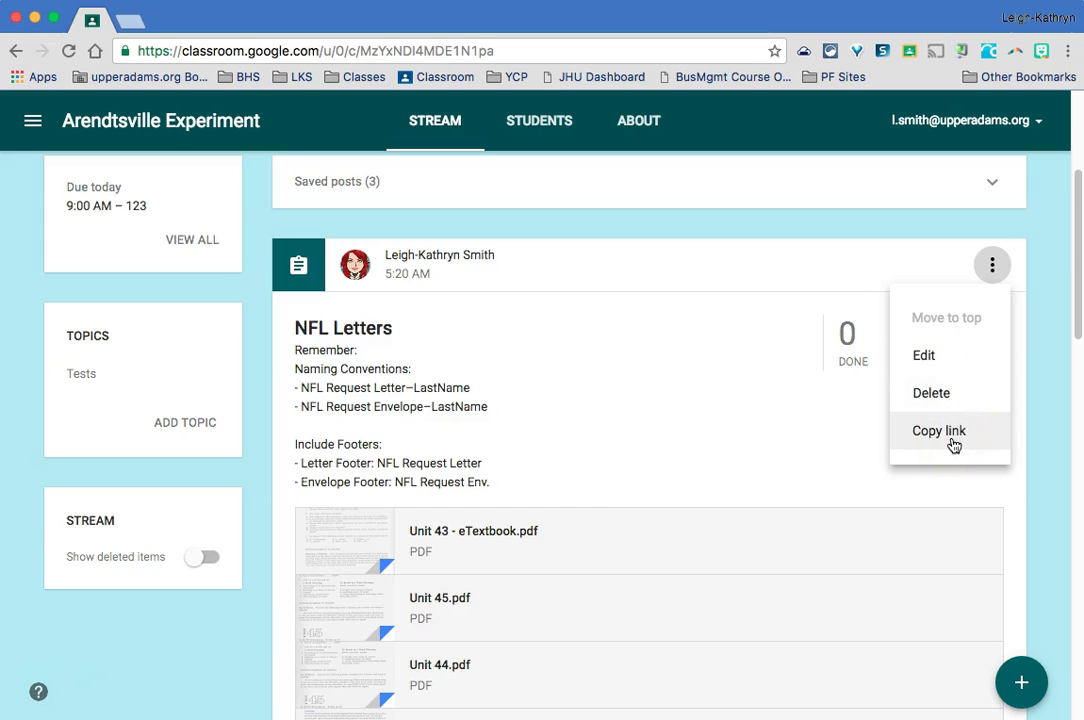
left_click(934, 395)
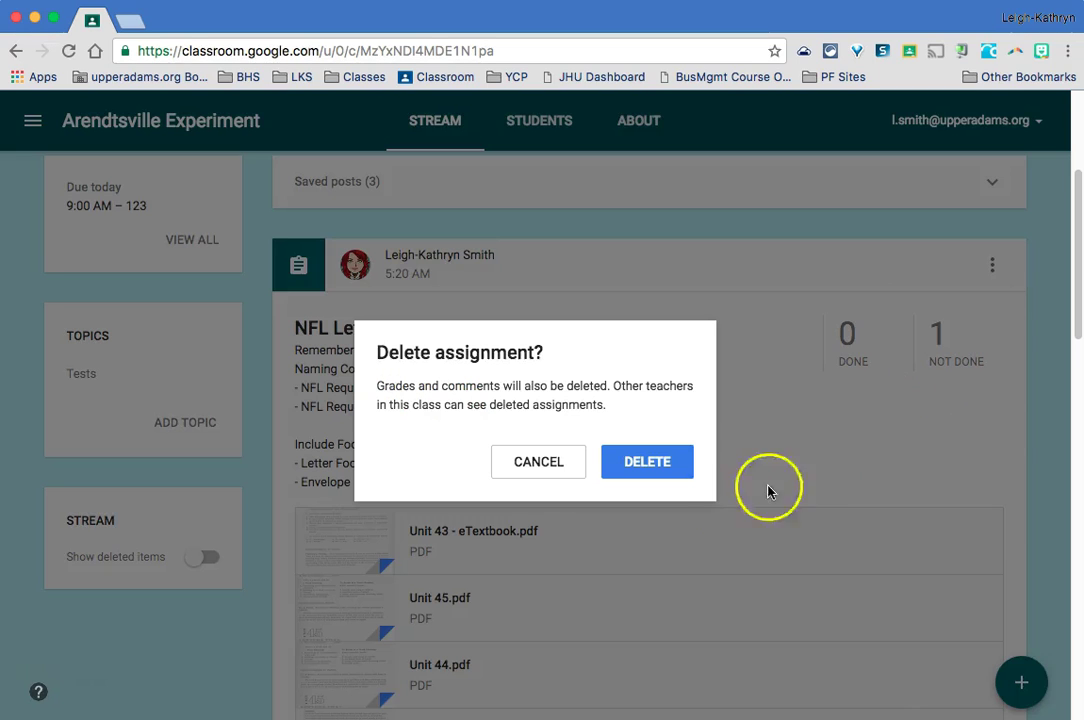
left_click(672, 465)
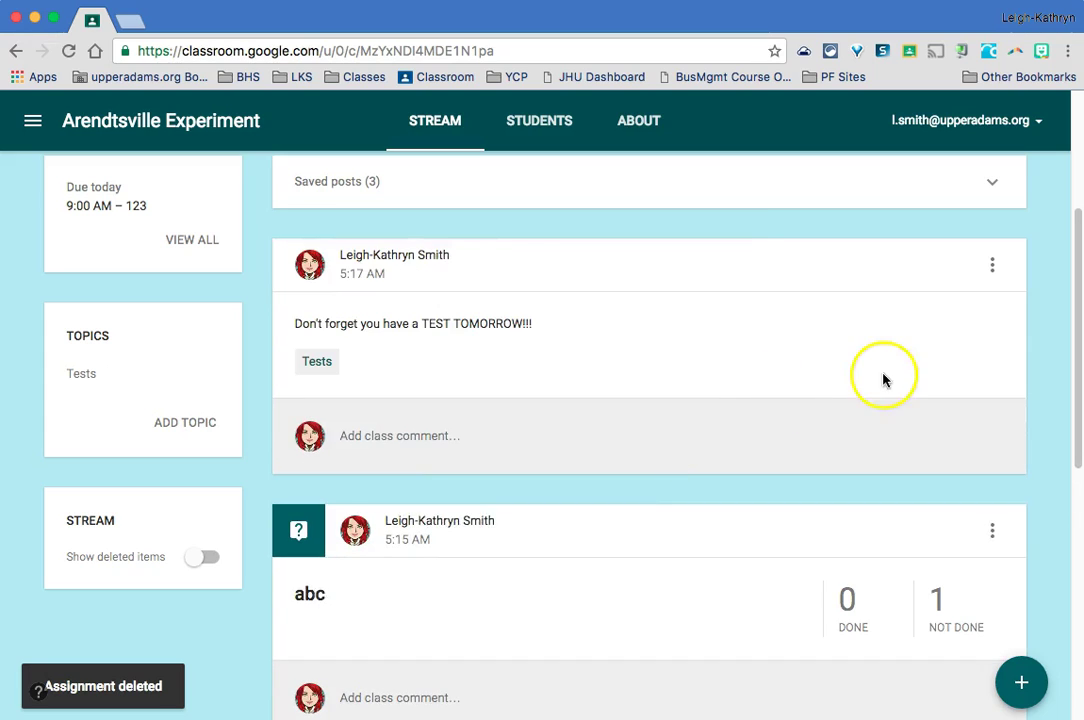
Look at the available post options for the 123 assignment and for the test reminder announcement
scroll(960, 395, "down", 3)
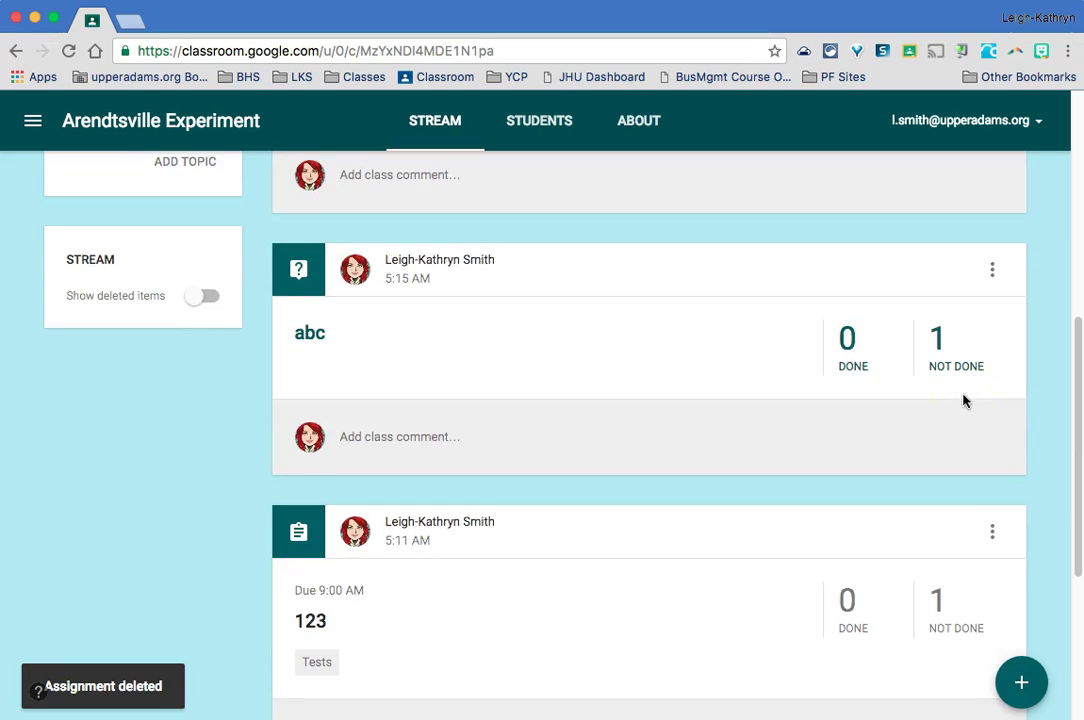
scroll(963, 400, "down", 2)
left_click(992, 410)
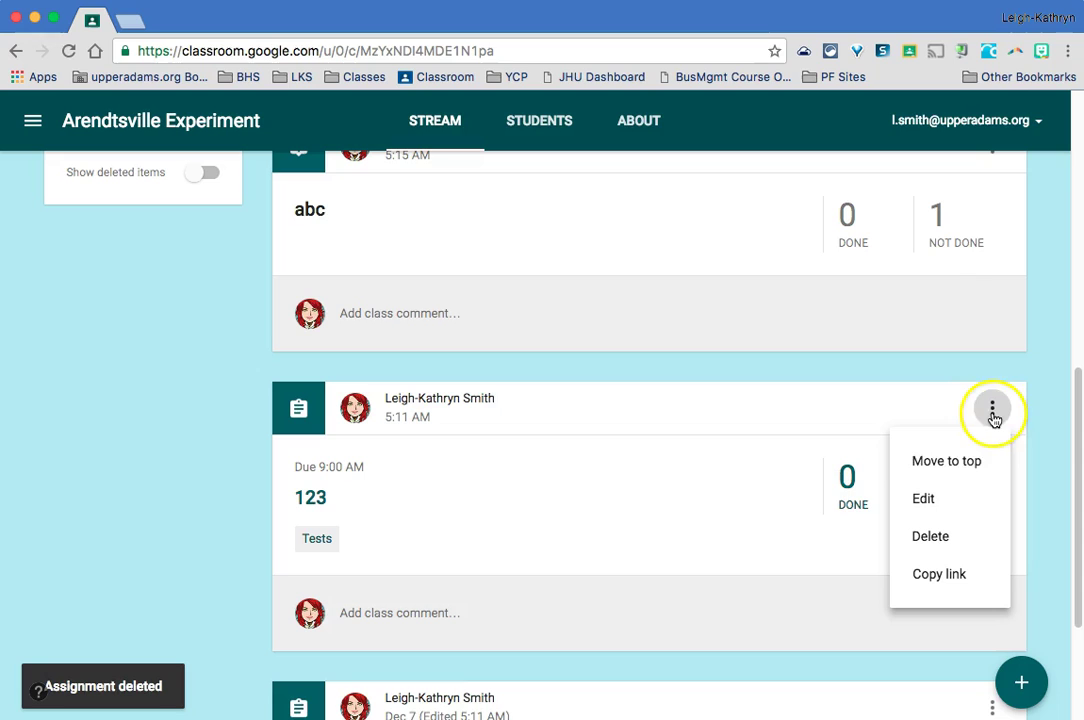
left_click(1043, 399)
scroll(1043, 399, "up", 6)
scroll(1043, 399, "up", 1)
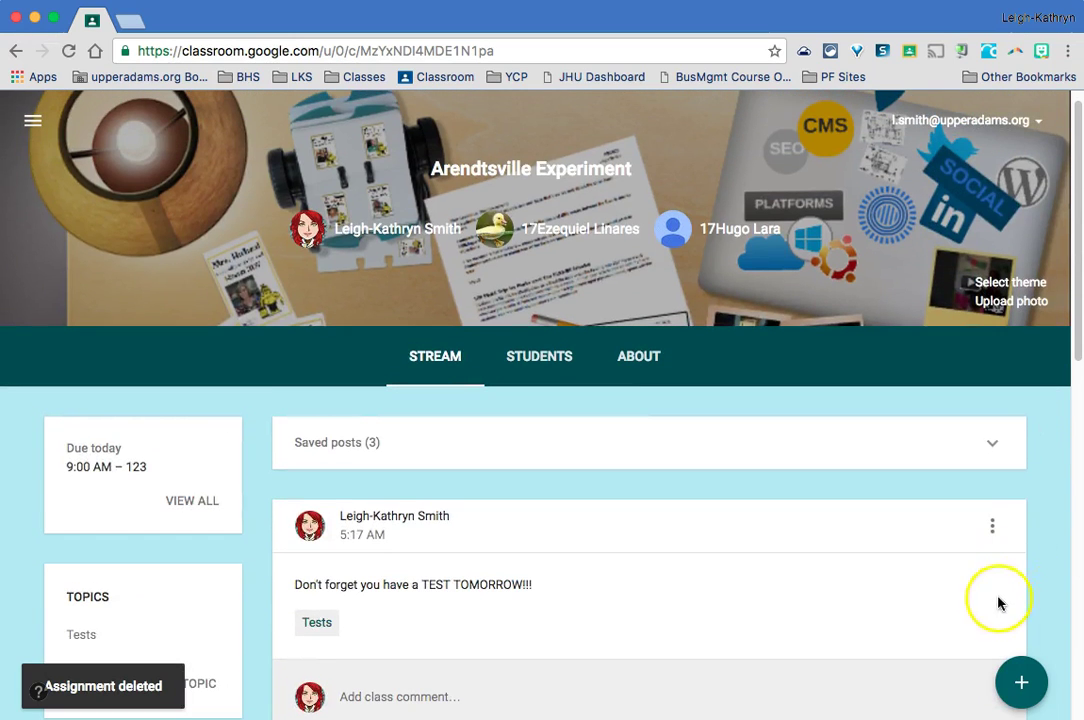
left_click(991, 527)
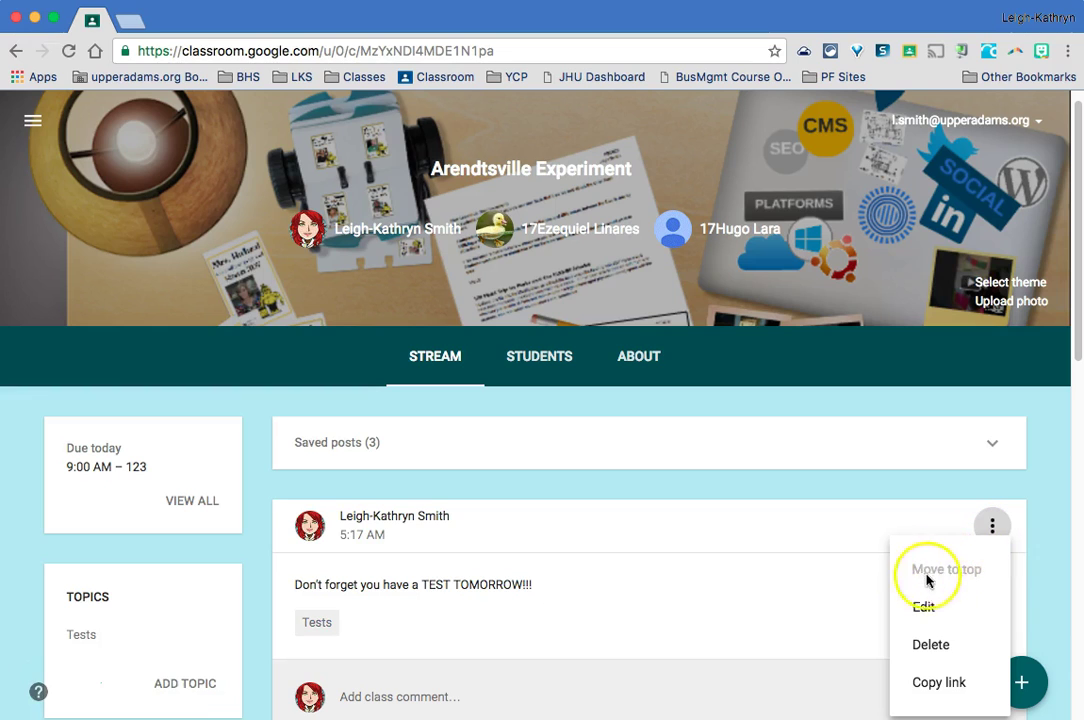
left_click(1043, 541)
Look through the remaining posts in the stream and open the help options
scroll(1045, 543, "down", 3)
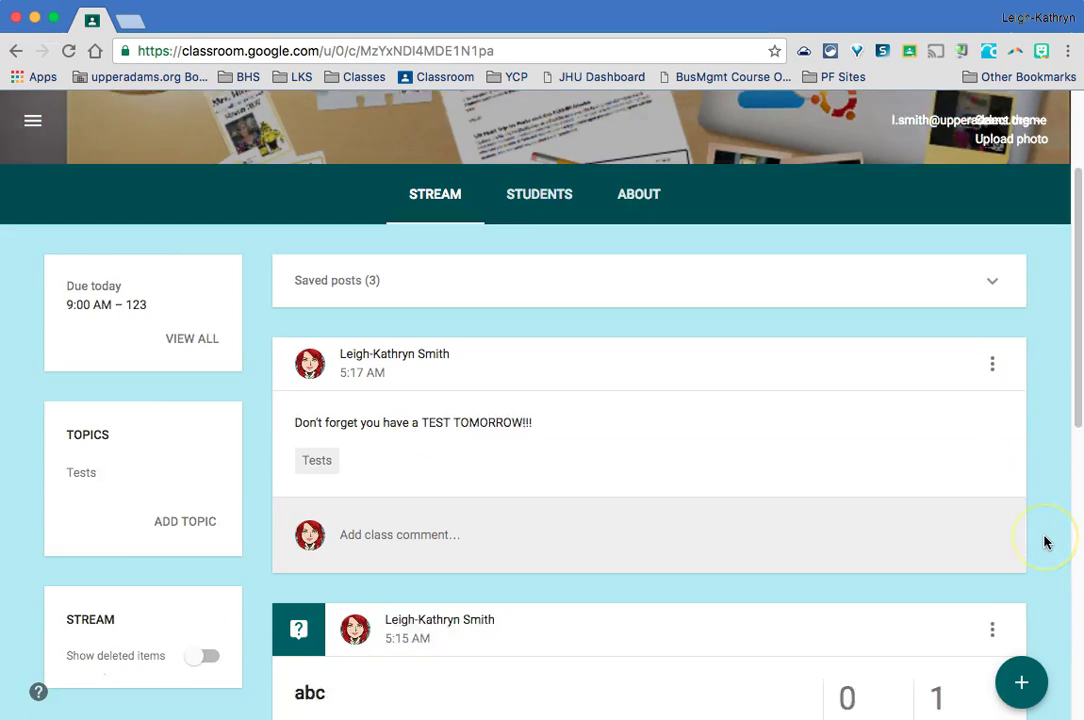
scroll(1044, 542, "down", 7)
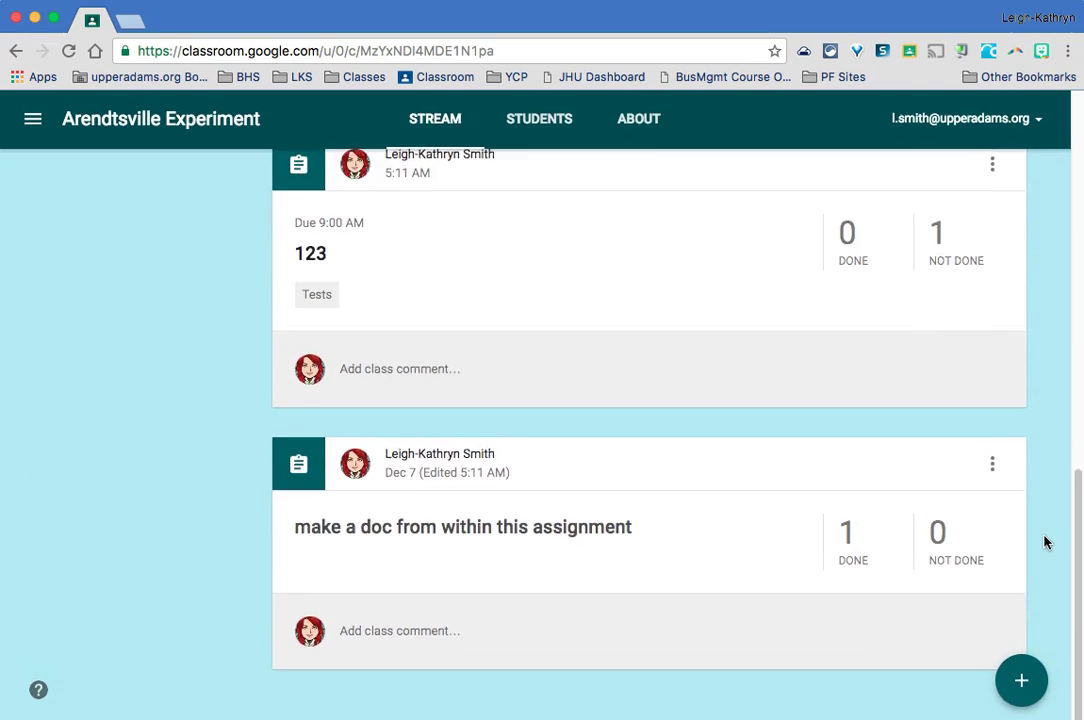
scroll(1044, 541, "up", 10)
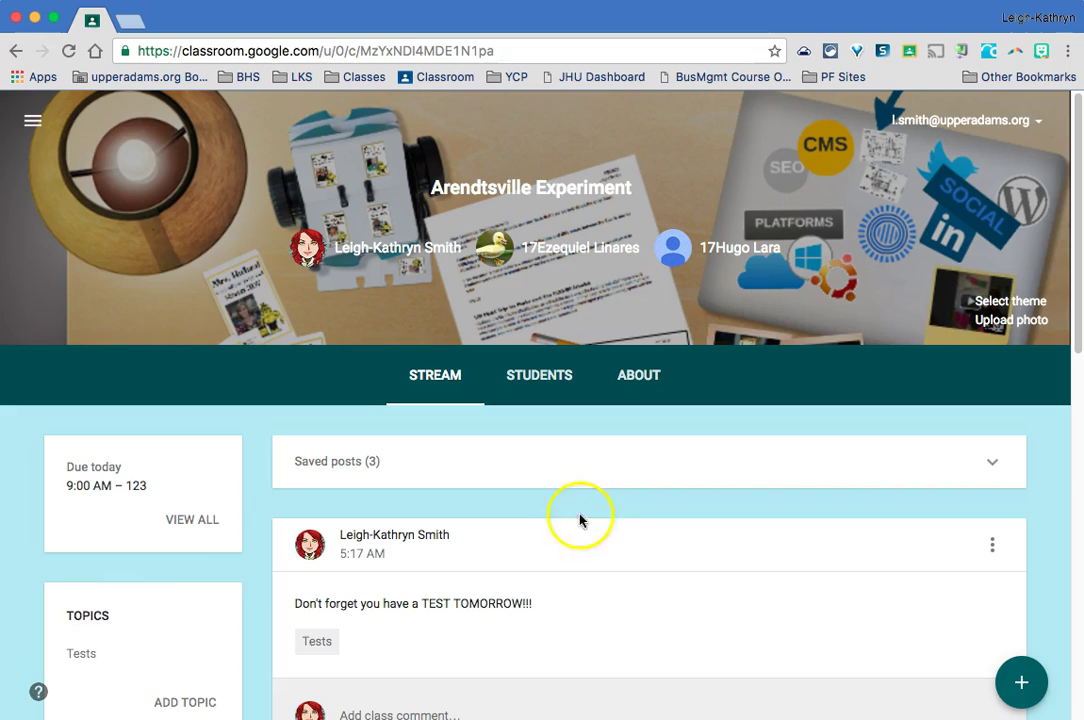
left_click(40, 687)
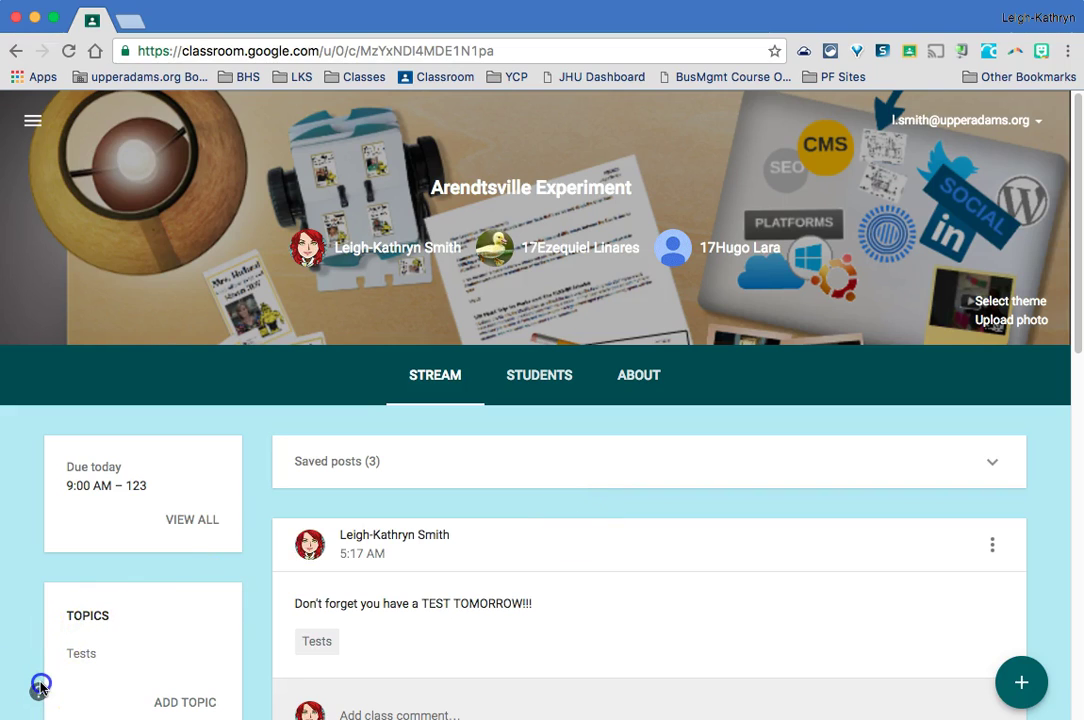